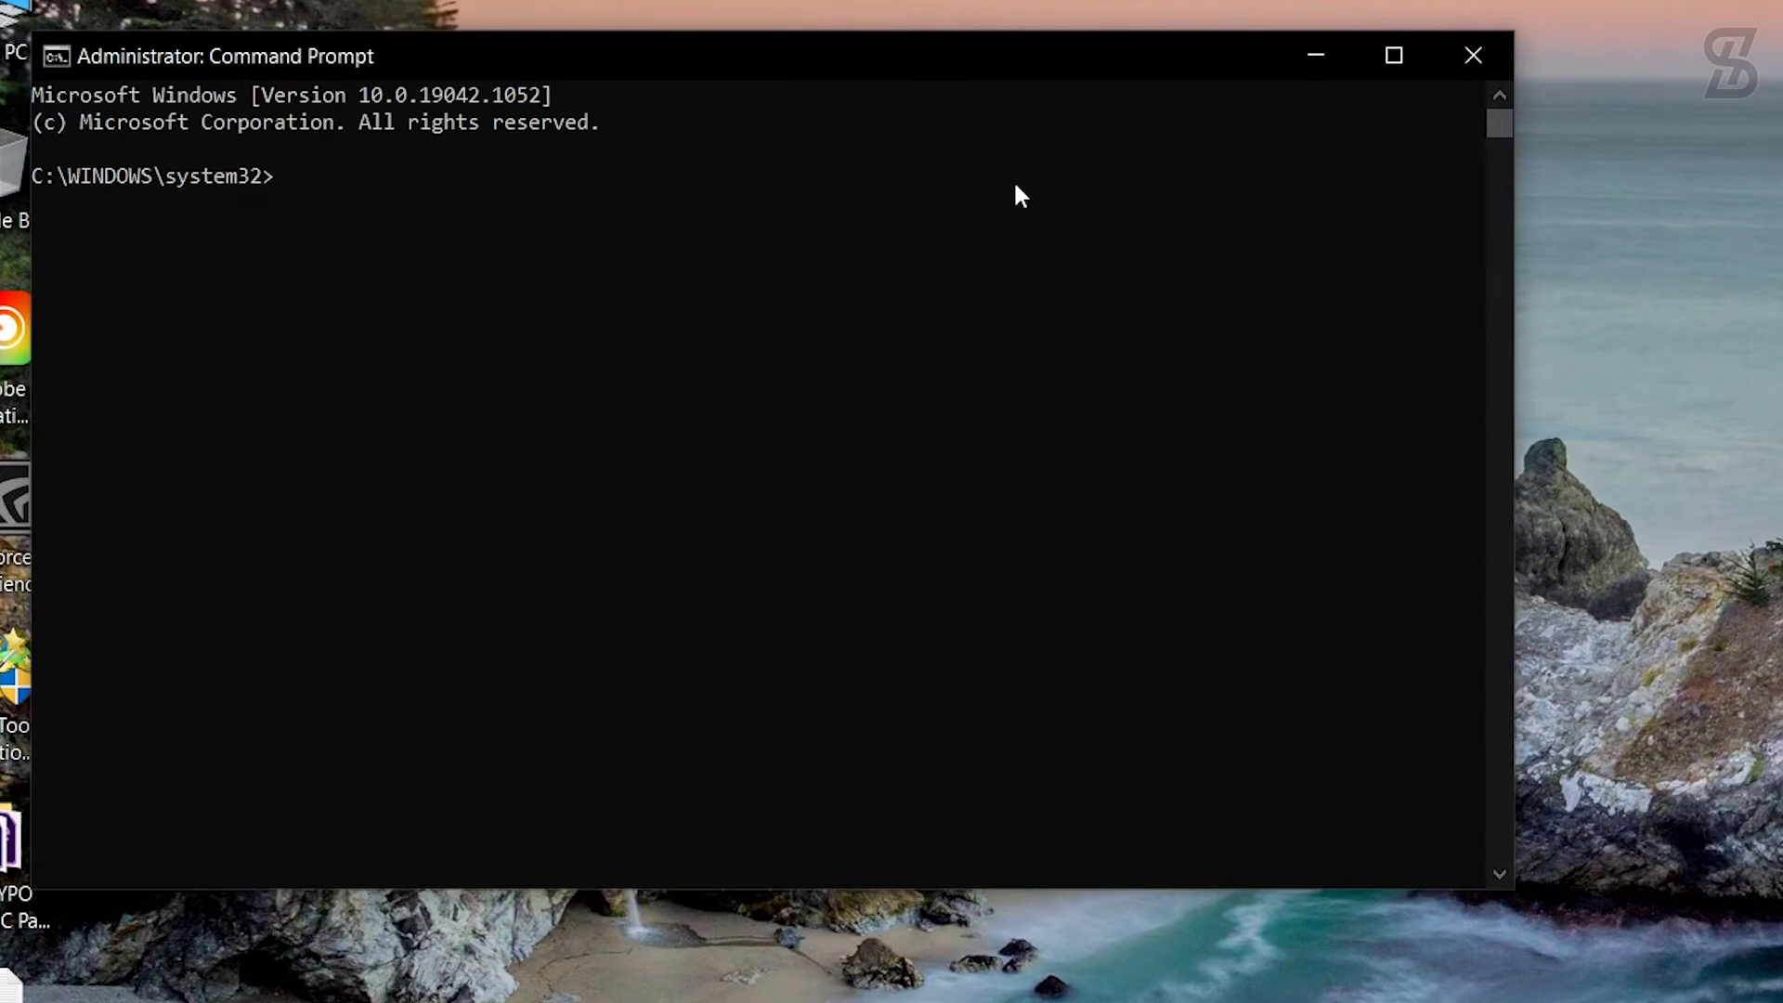
Check for an existing Java installation by running java -version in the Command Prompt, and close the window.
type("java -version")
key("Return")
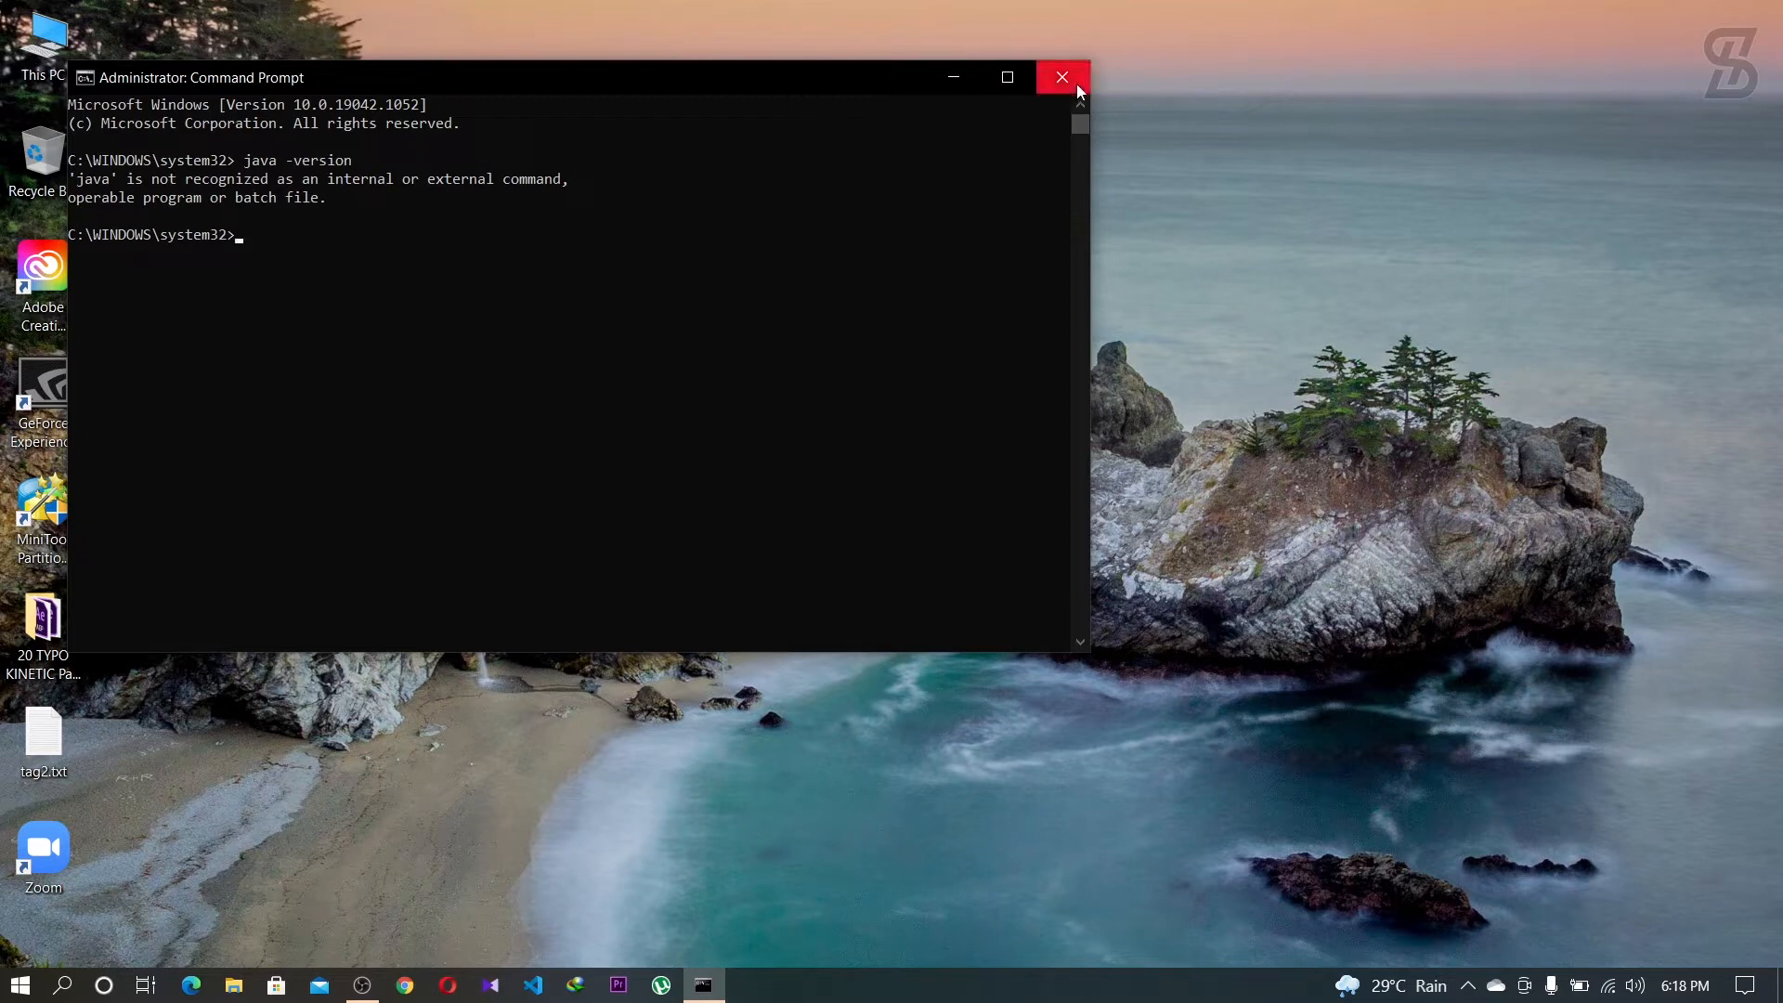
left_click(1079, 89)
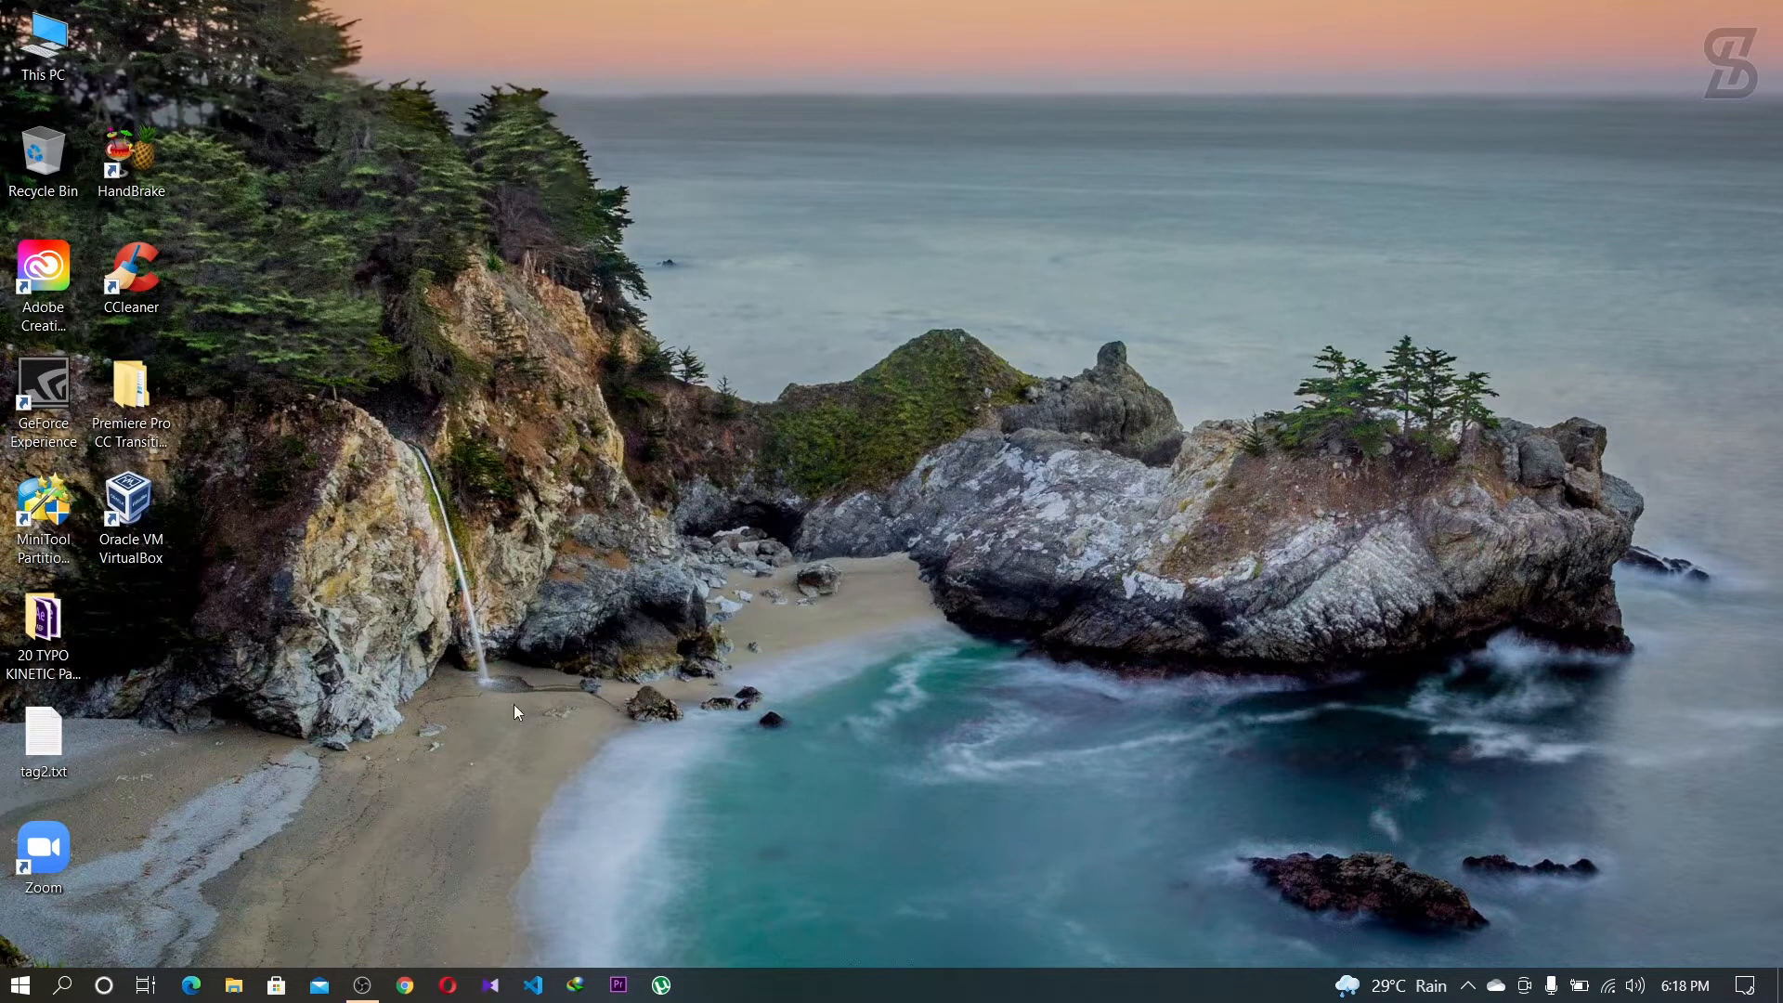
In Google Chrome, search for "java jdk" and open Oracle's Java SE Downloads page from the results.
left_click(405, 985)
left_click(455, 59)
type("jav")
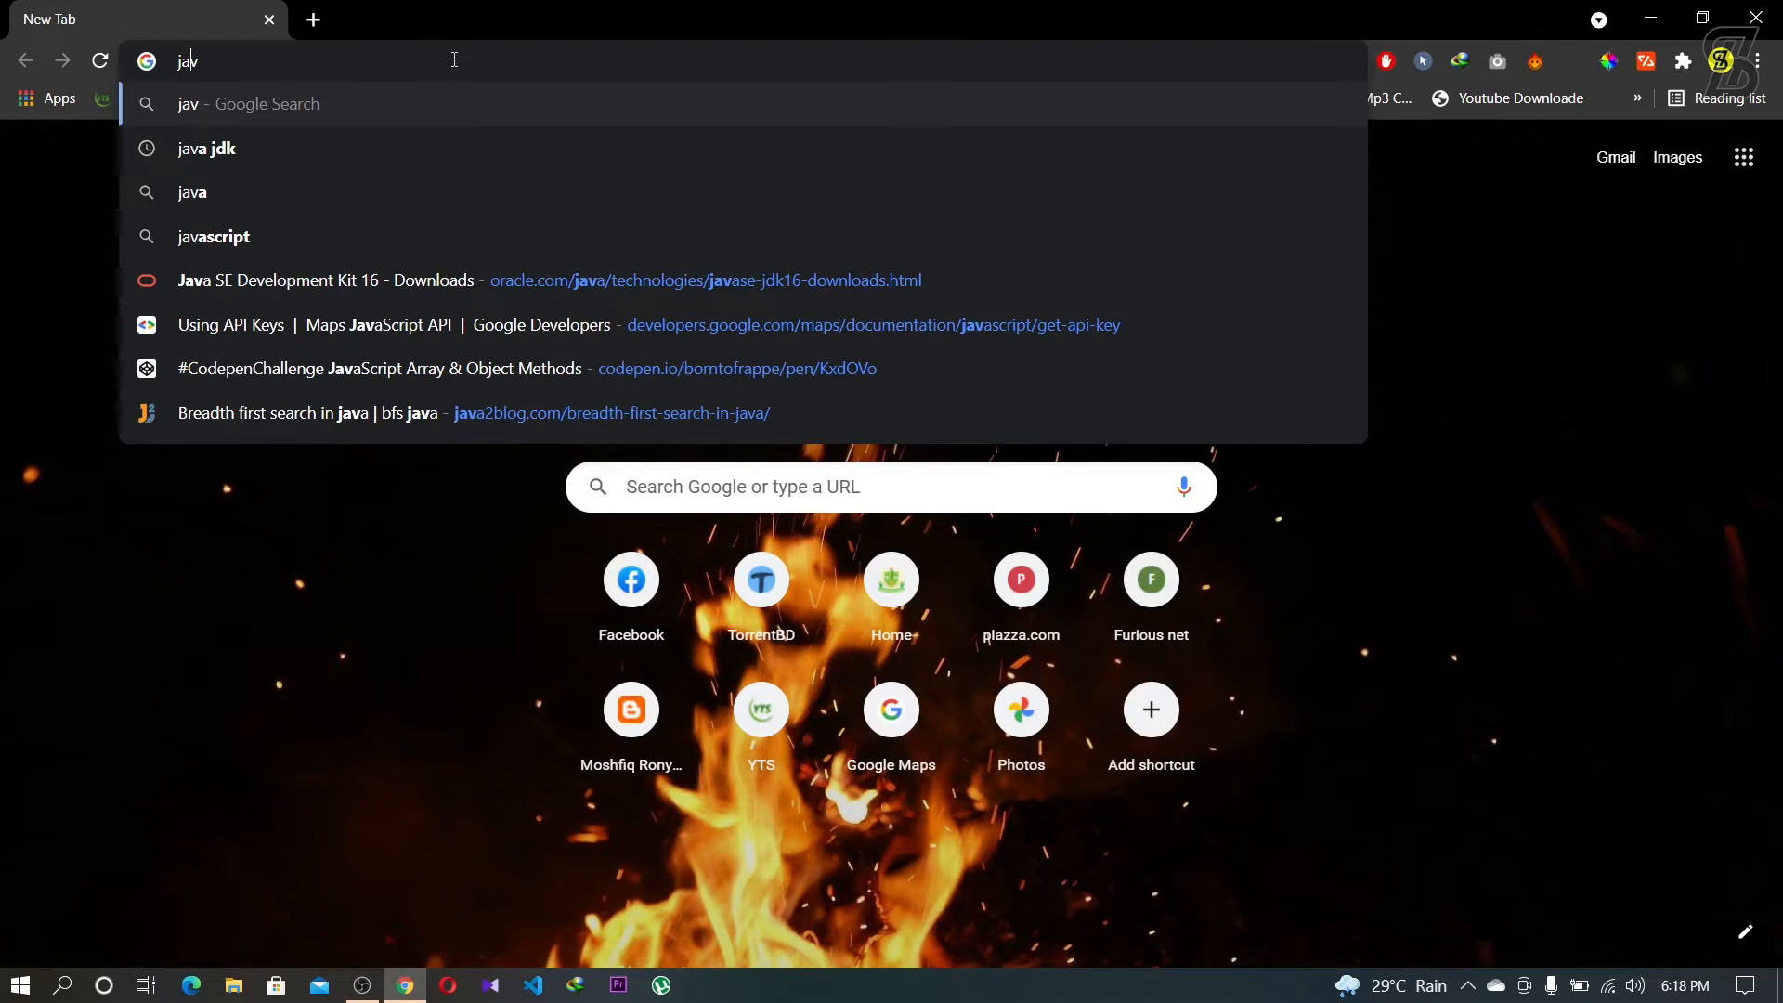
key("Down")
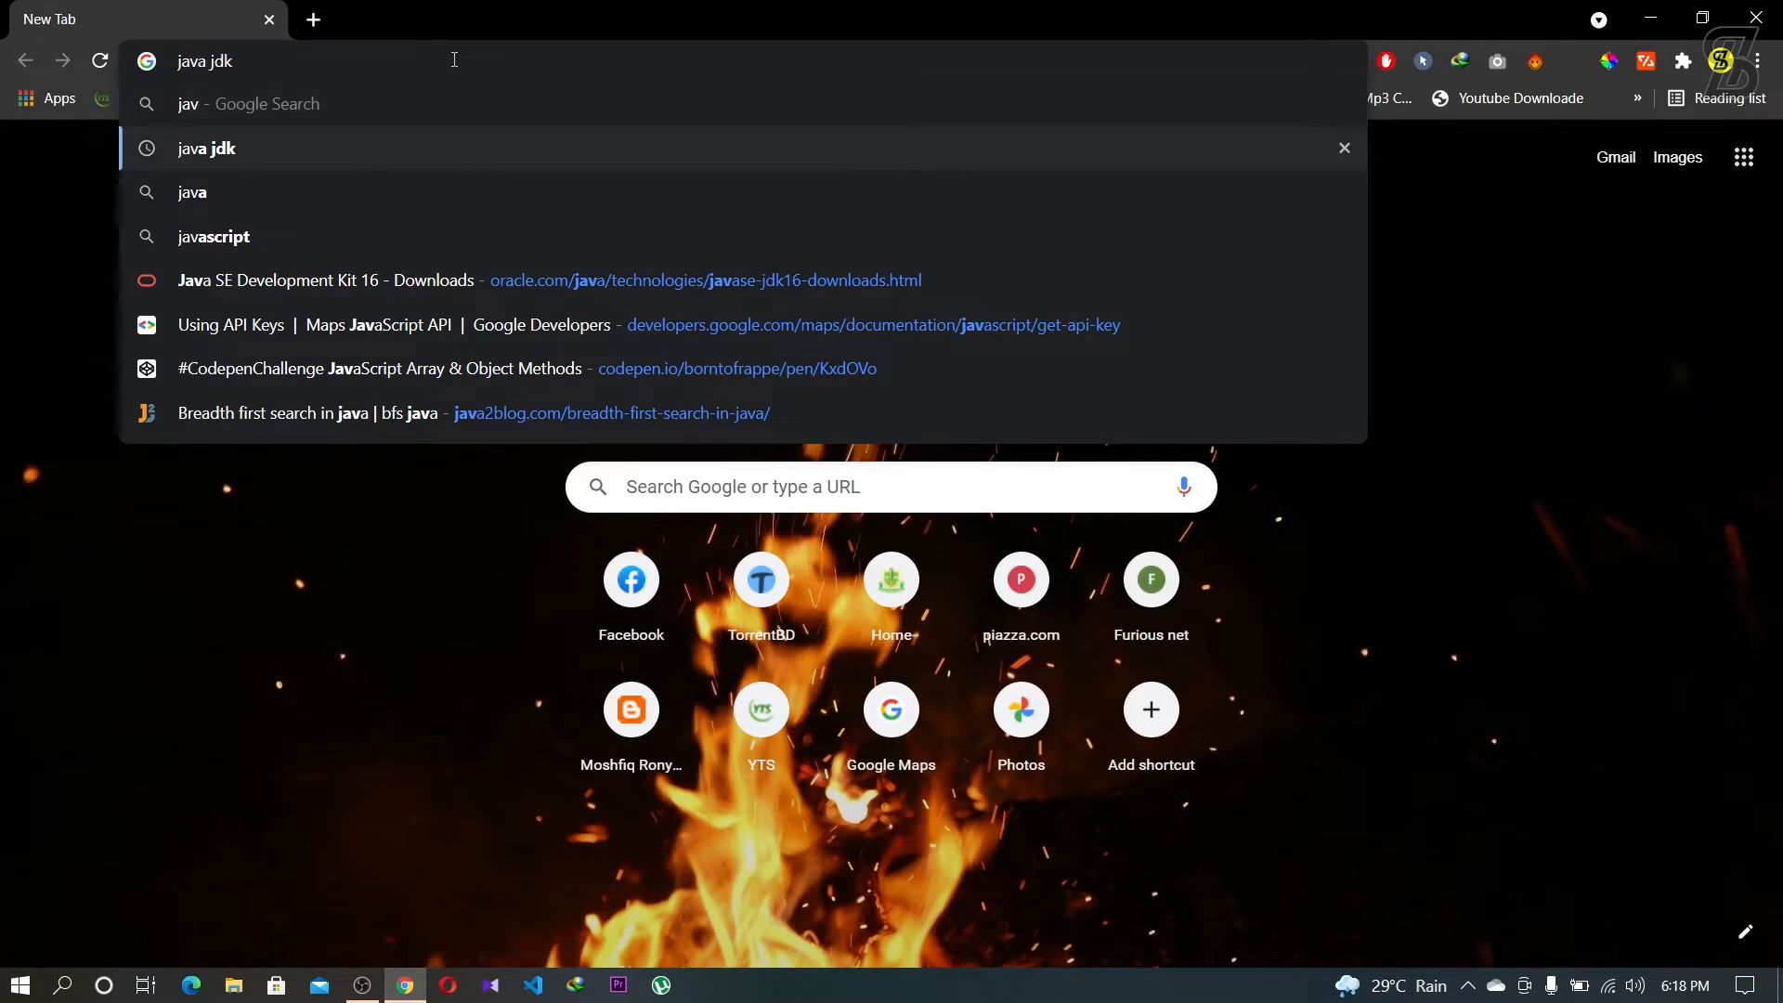
key("Return")
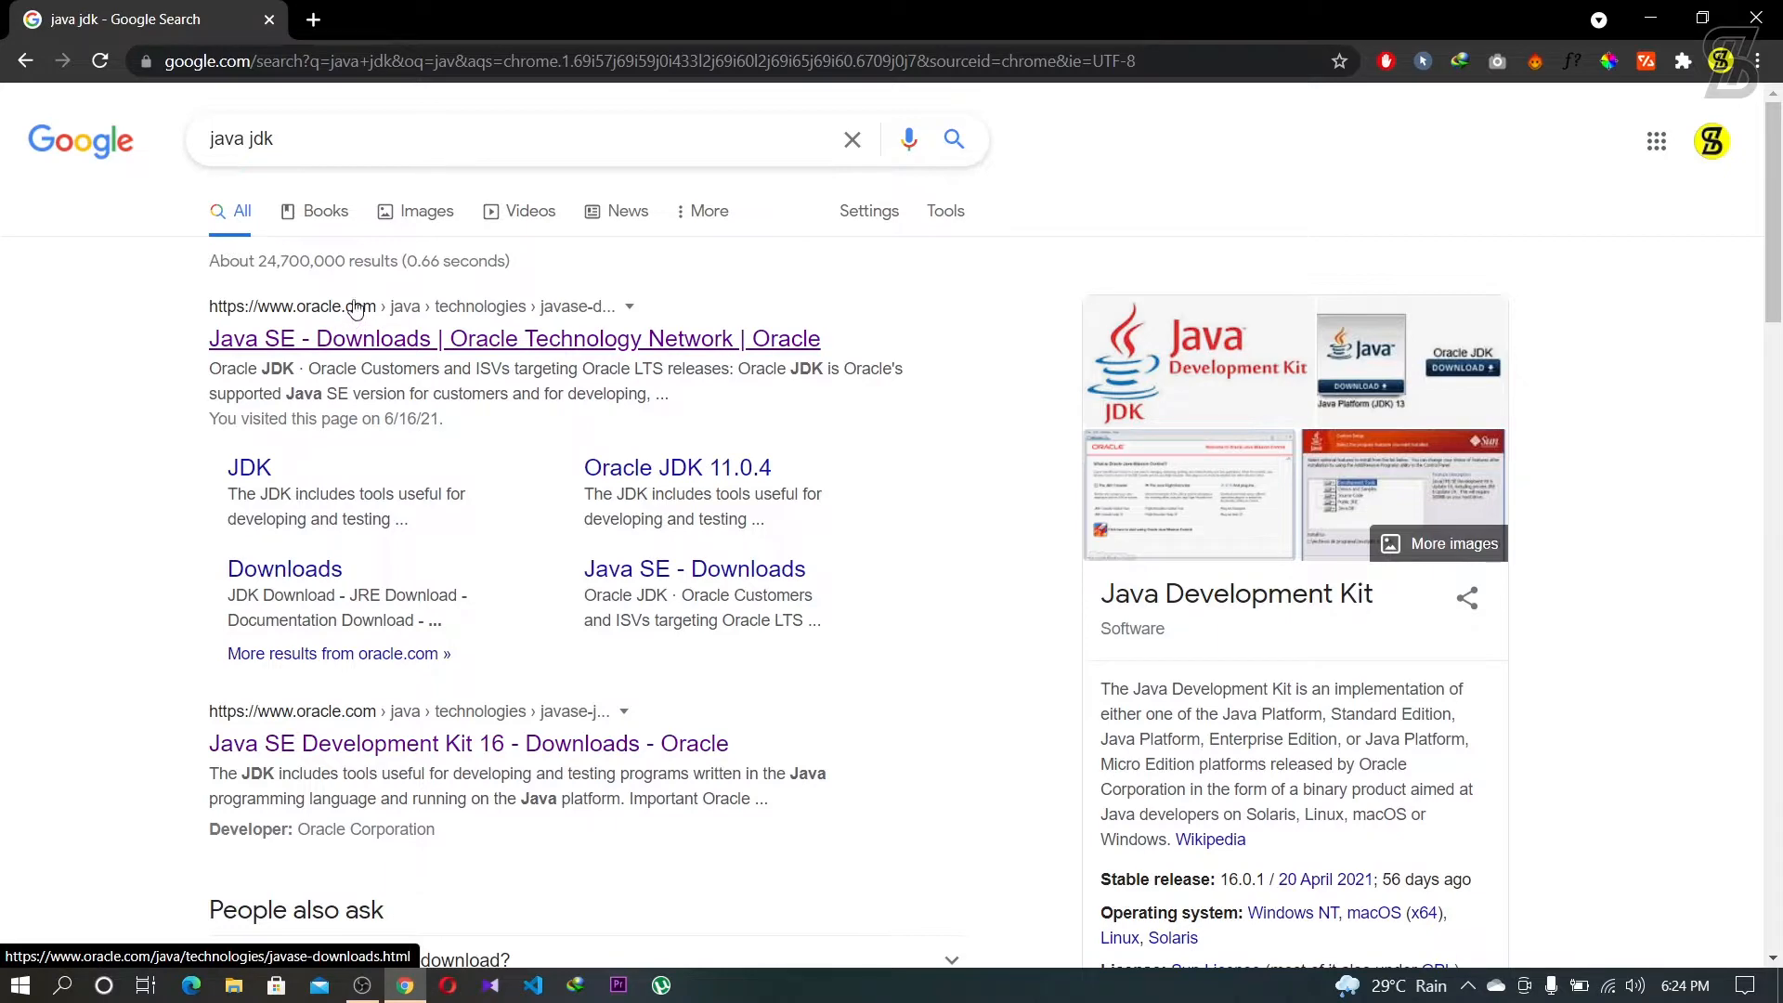
left_click(380, 344)
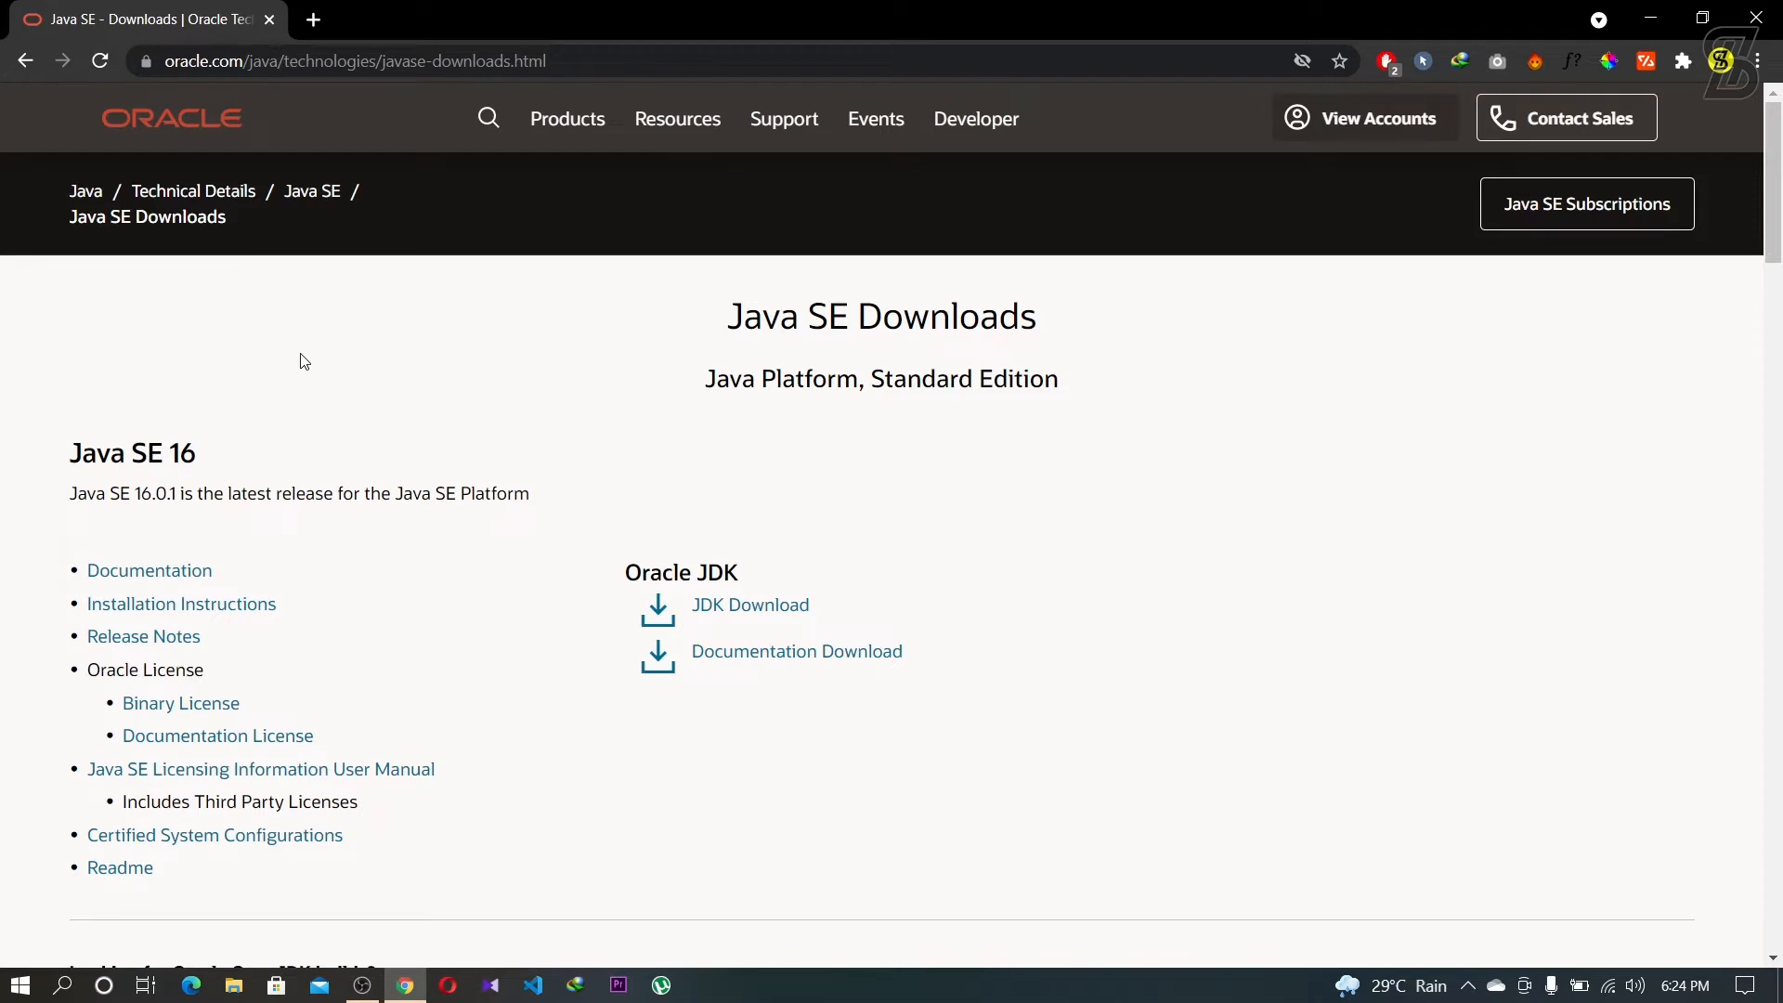
Open the Oracle JDK download page for Java SE 16.
left_click_drag(169, 442, 210, 449)
left_click_drag(56, 451, 202, 462)
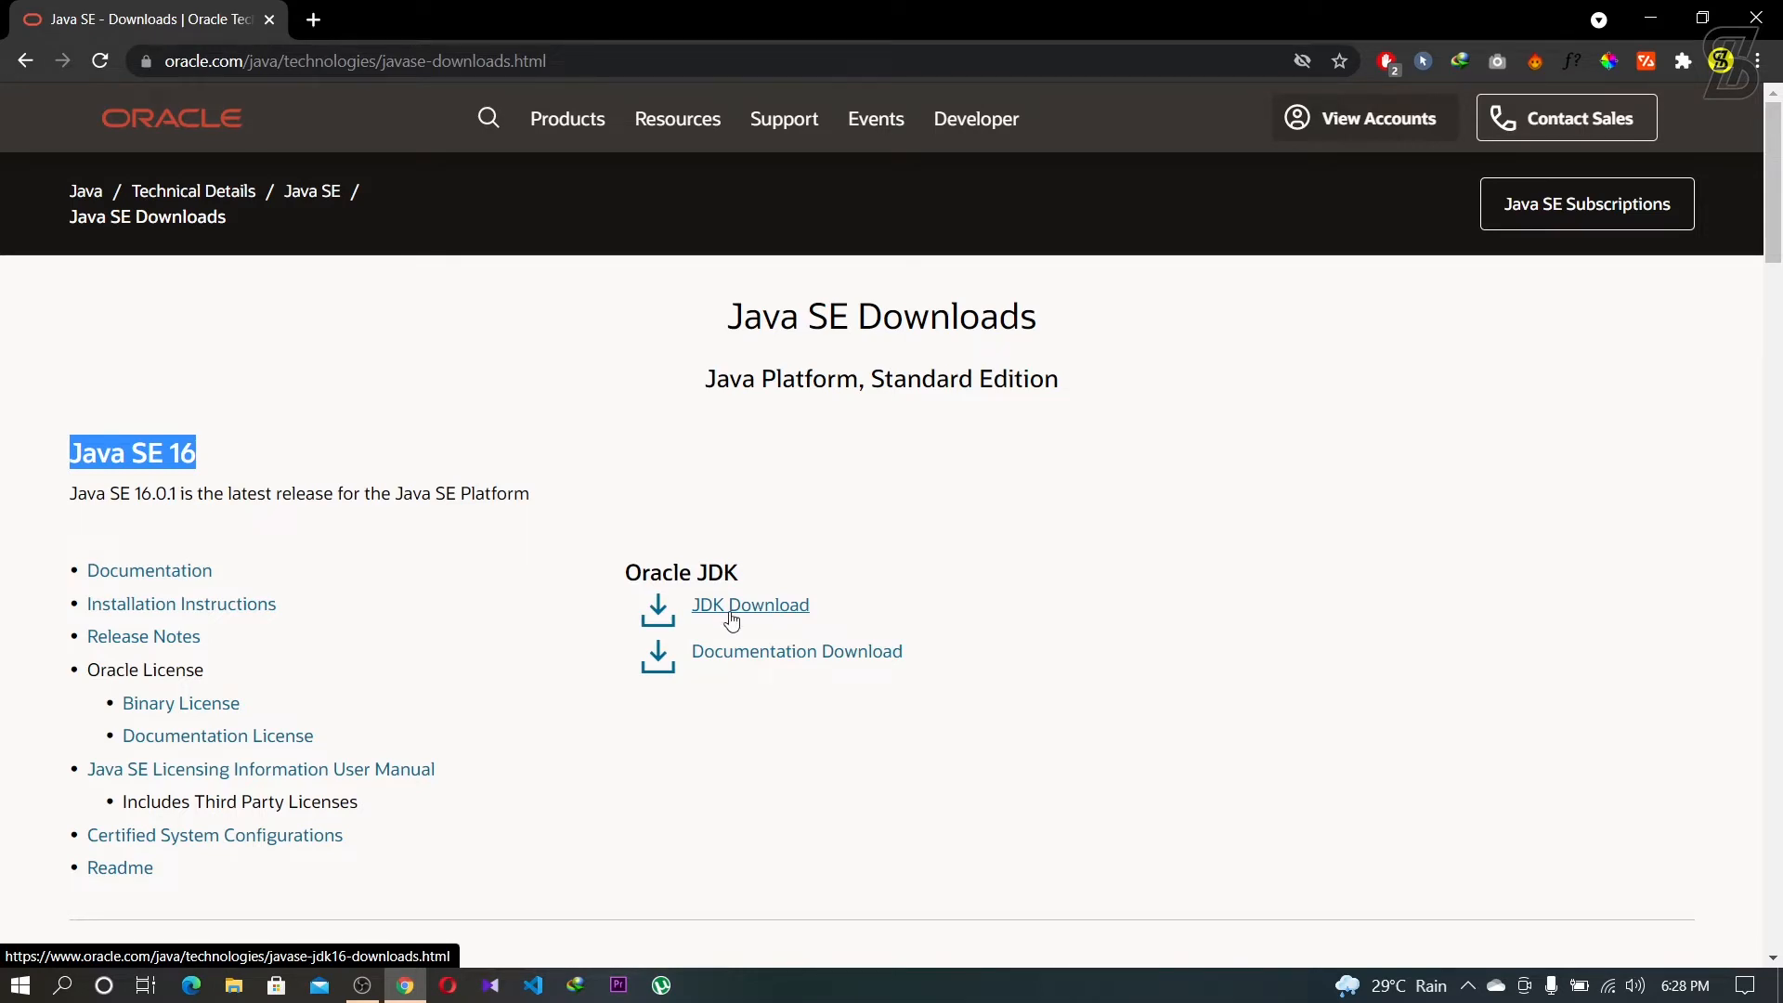
left_click(730, 617)
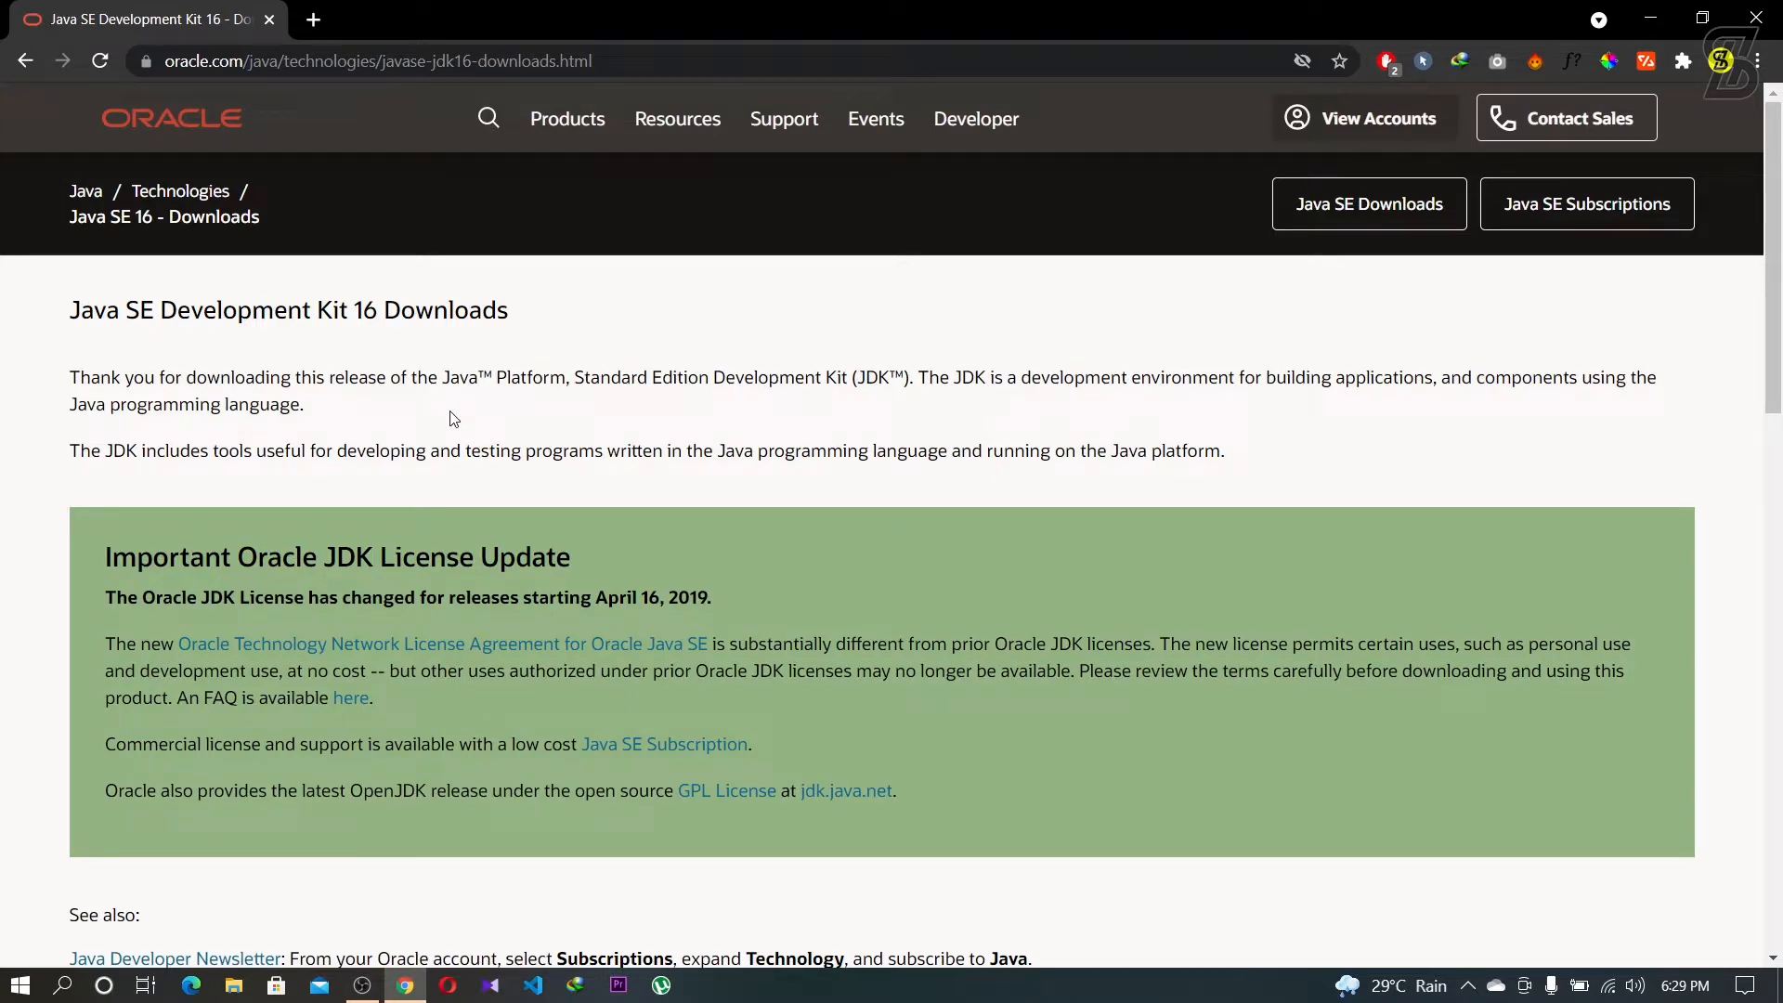
Choose the Windows x64 Installer, jdk-16.0.1_windows-x64_bin.exe, from the Java SE Development Kit 16.0.1 file list.
scroll(453, 419, "down", 8)
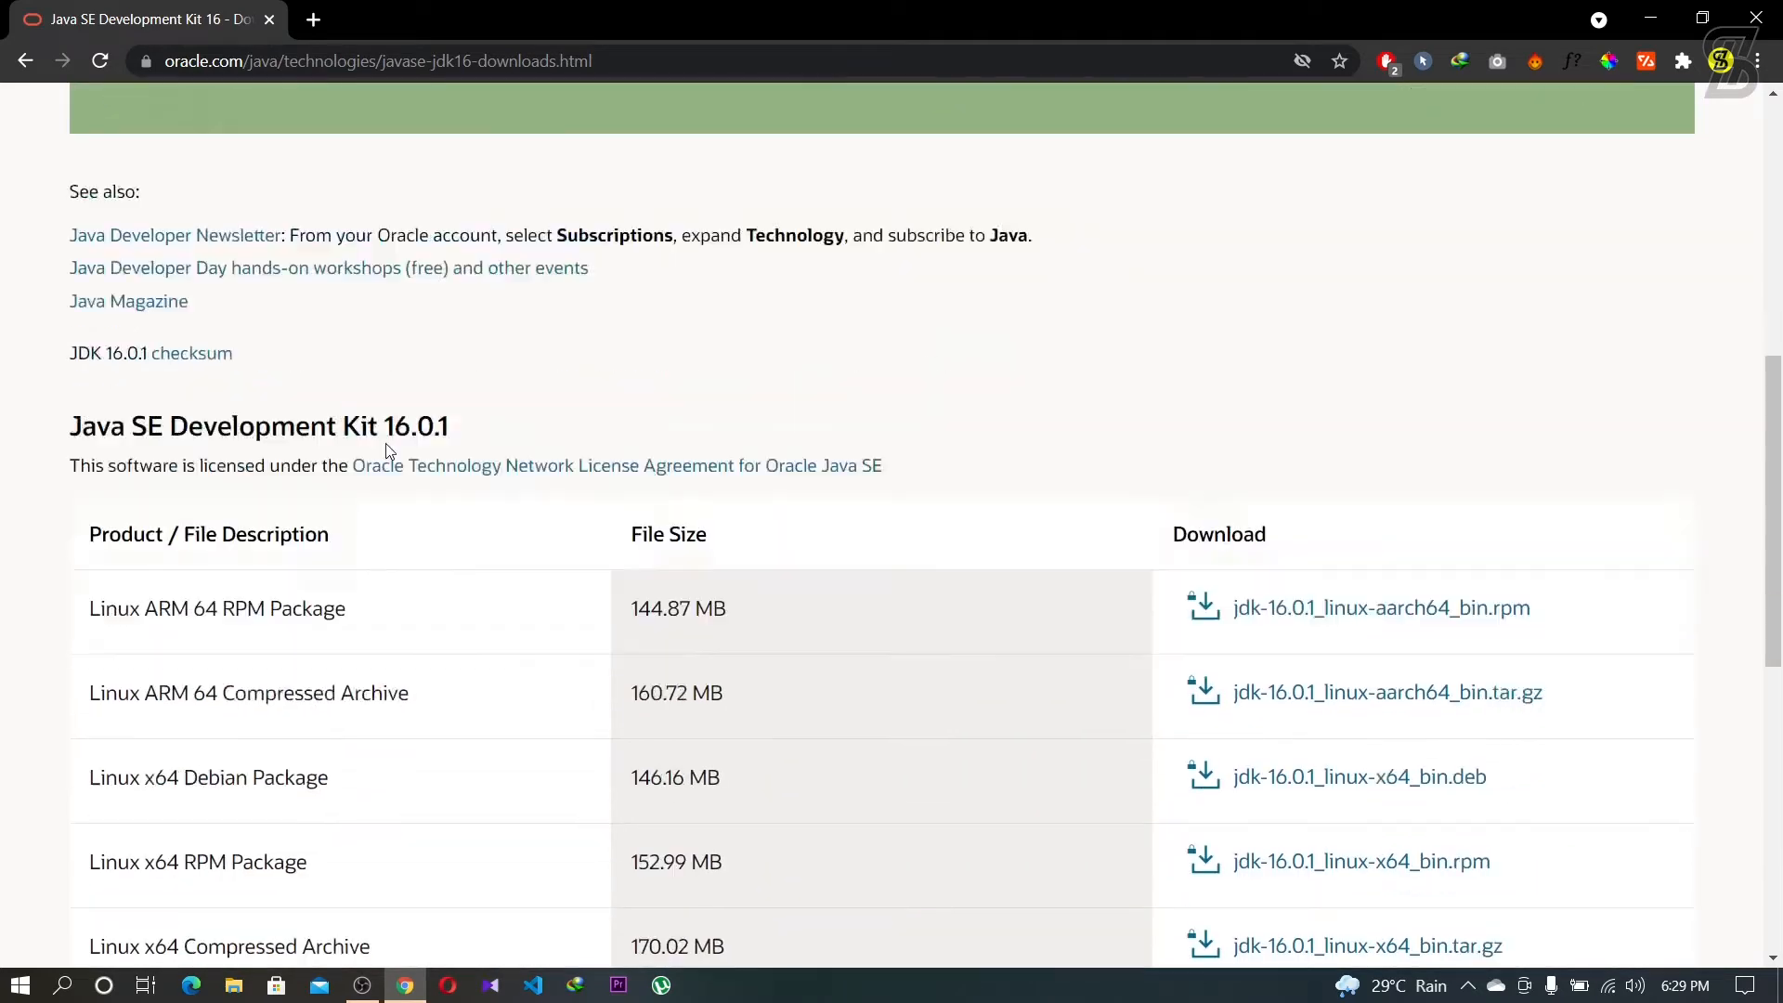
scroll(388, 451, "down", 6)
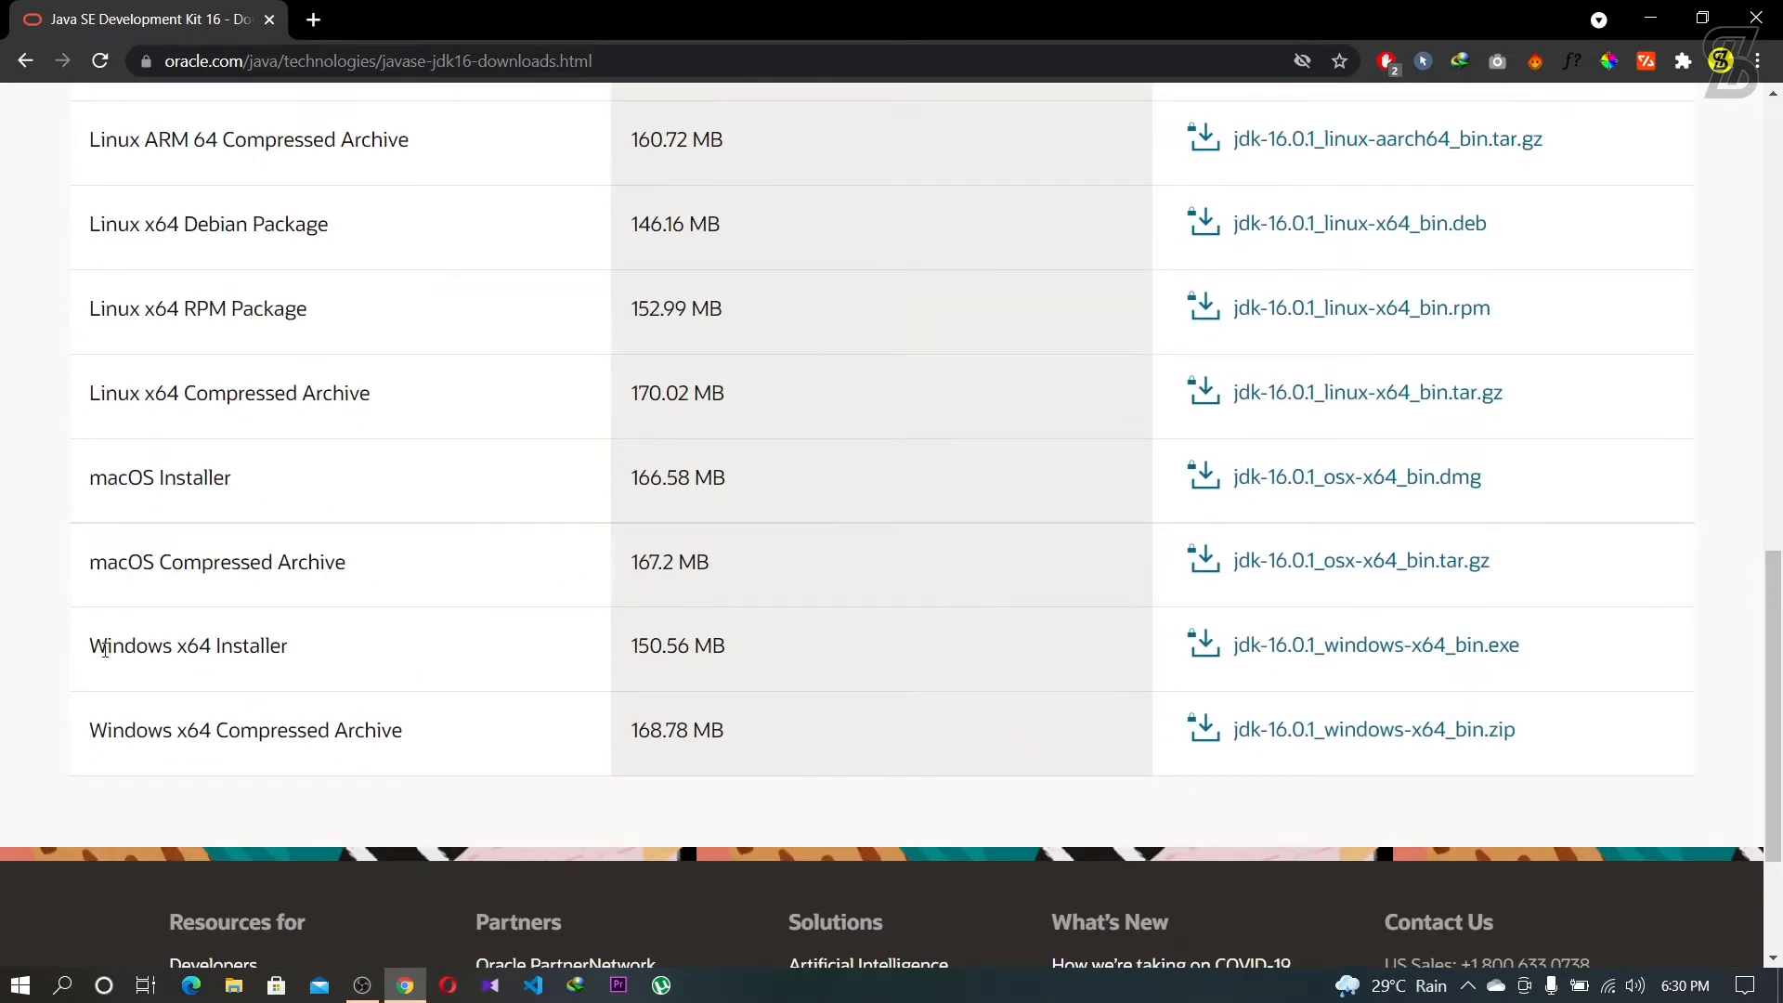
left_click_drag(105, 649, 305, 653)
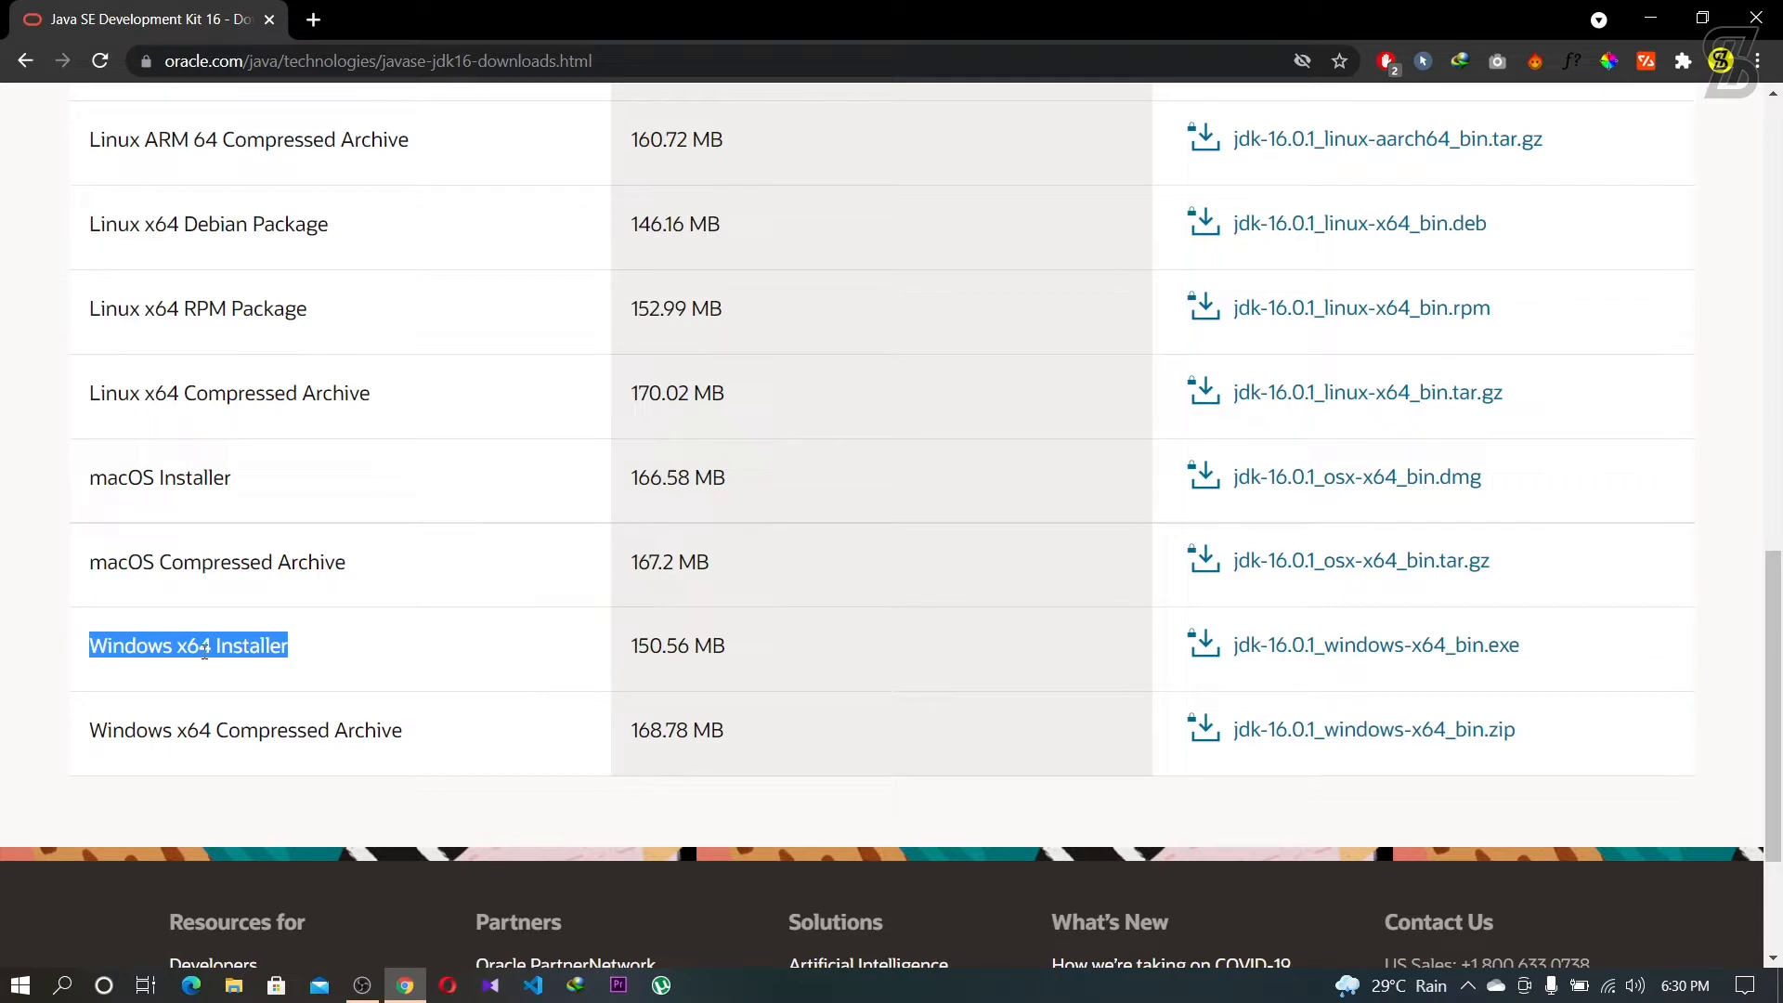
left_click(318, 650)
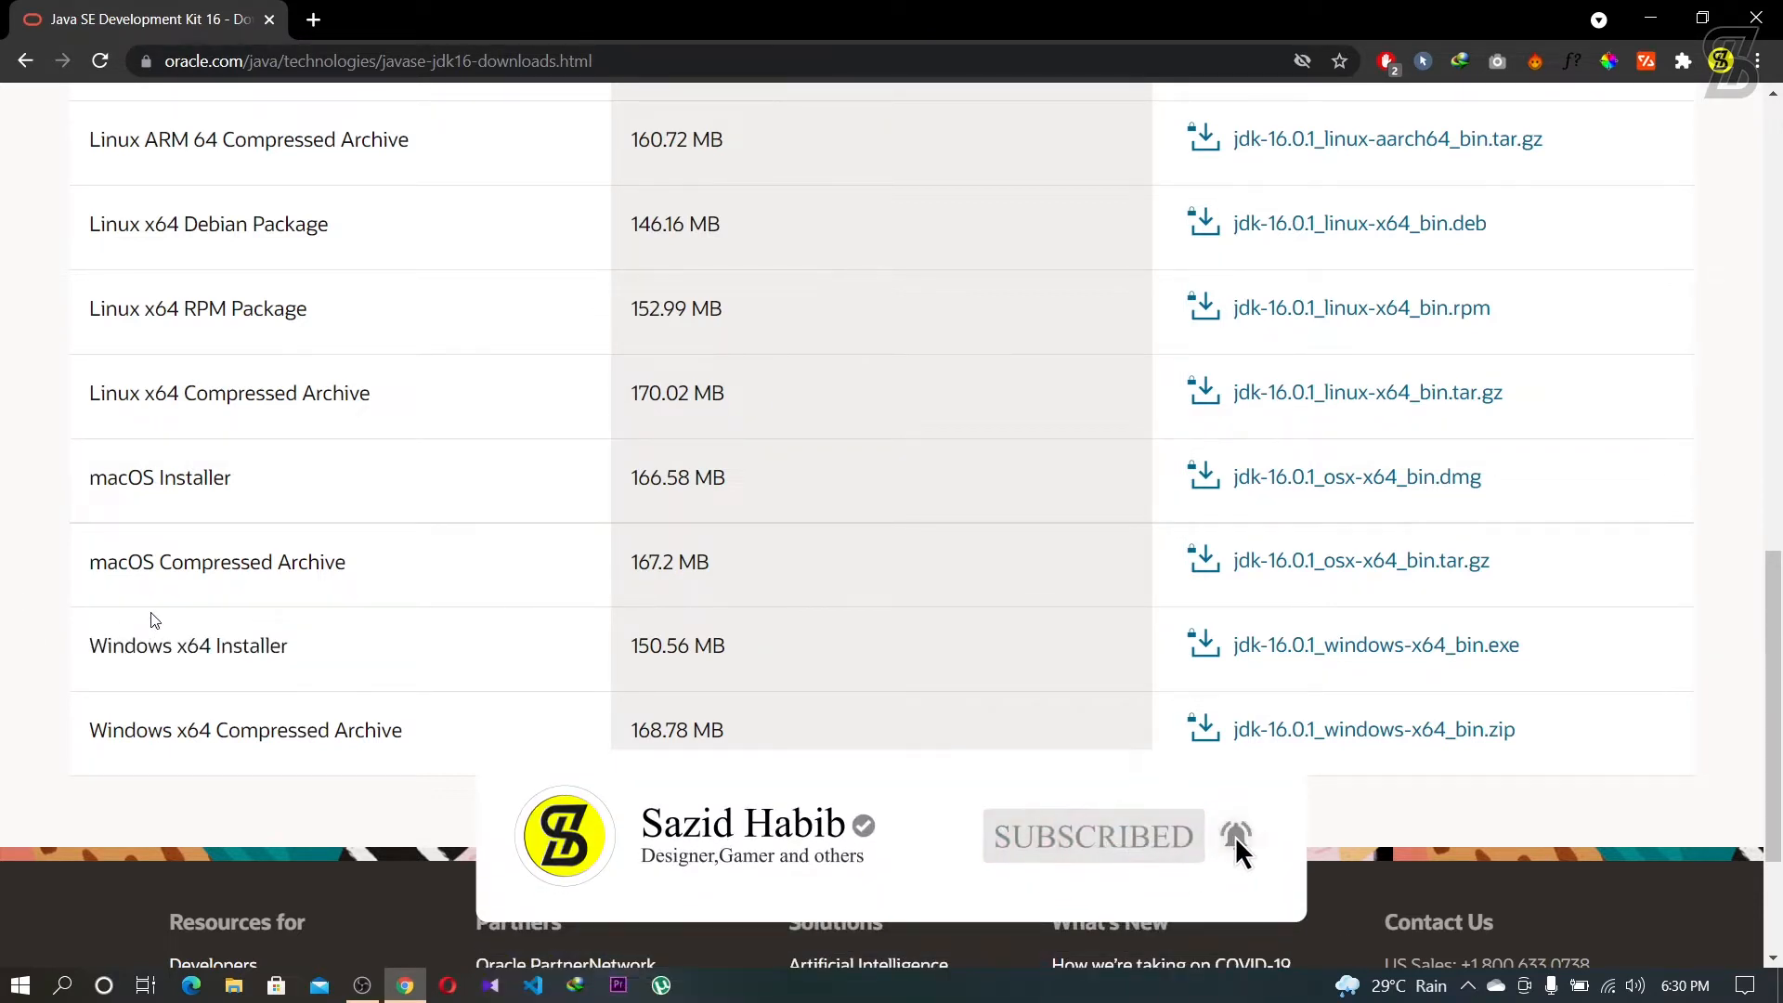
left_click_drag(88, 647, 292, 648)
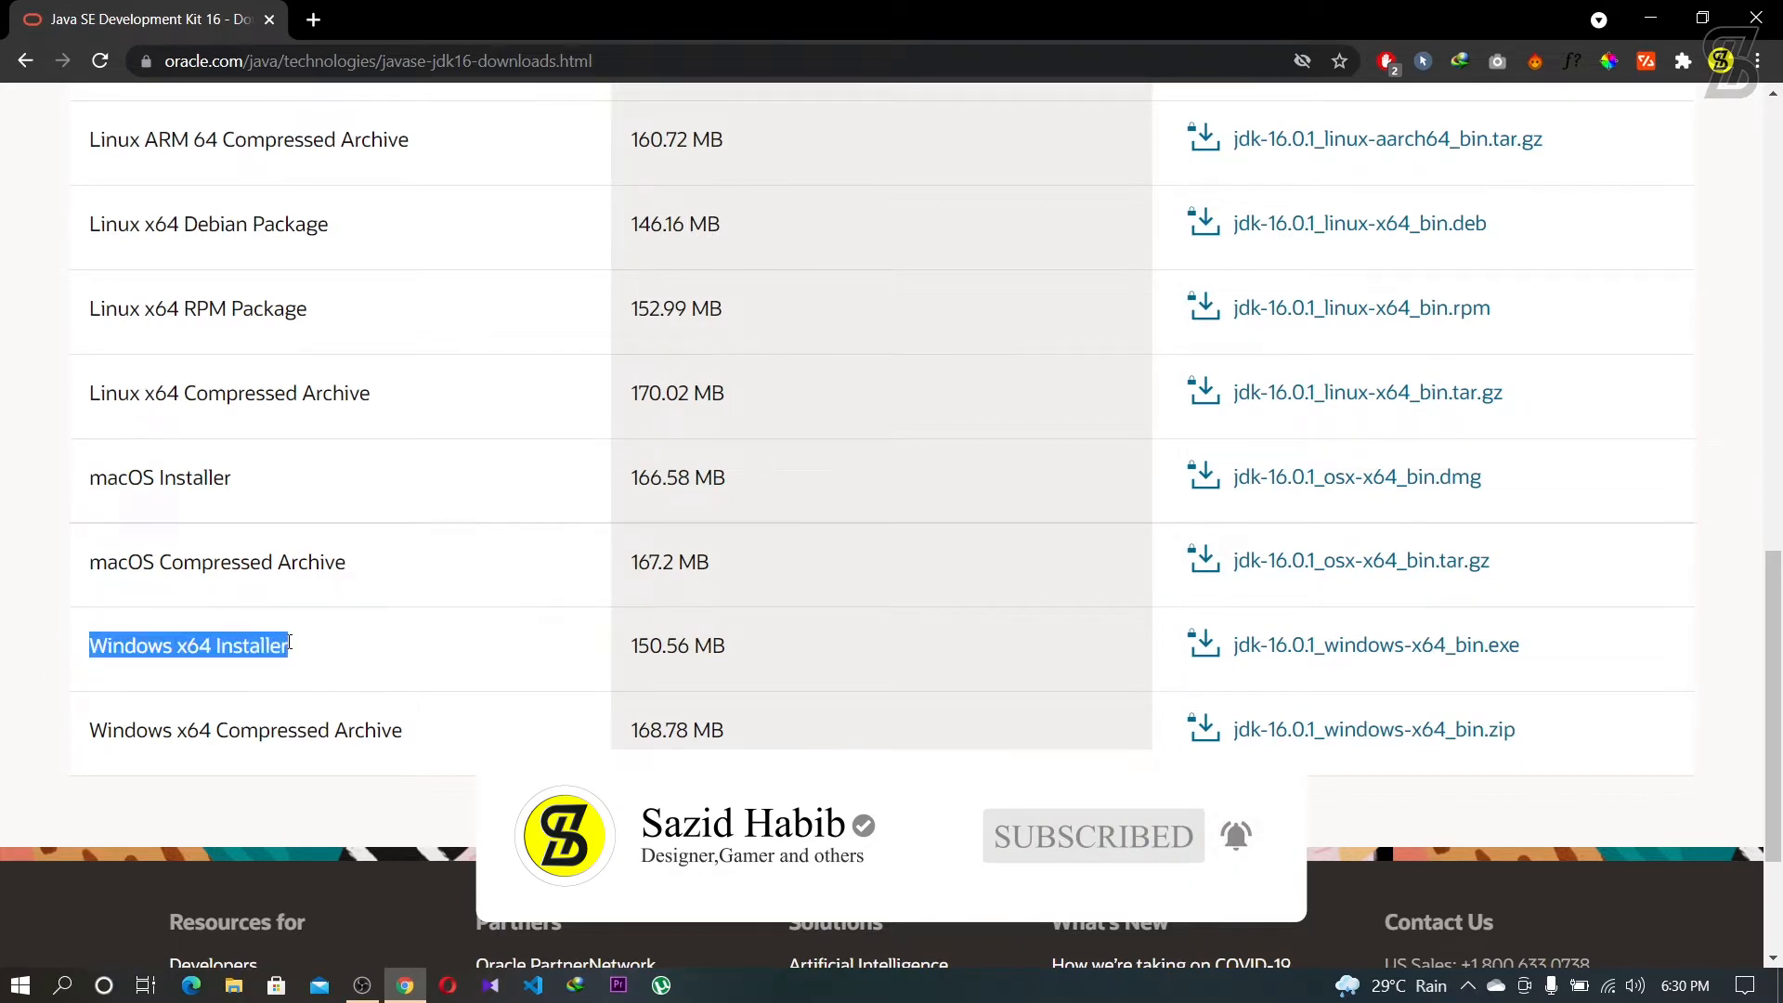
left_click(1332, 652)
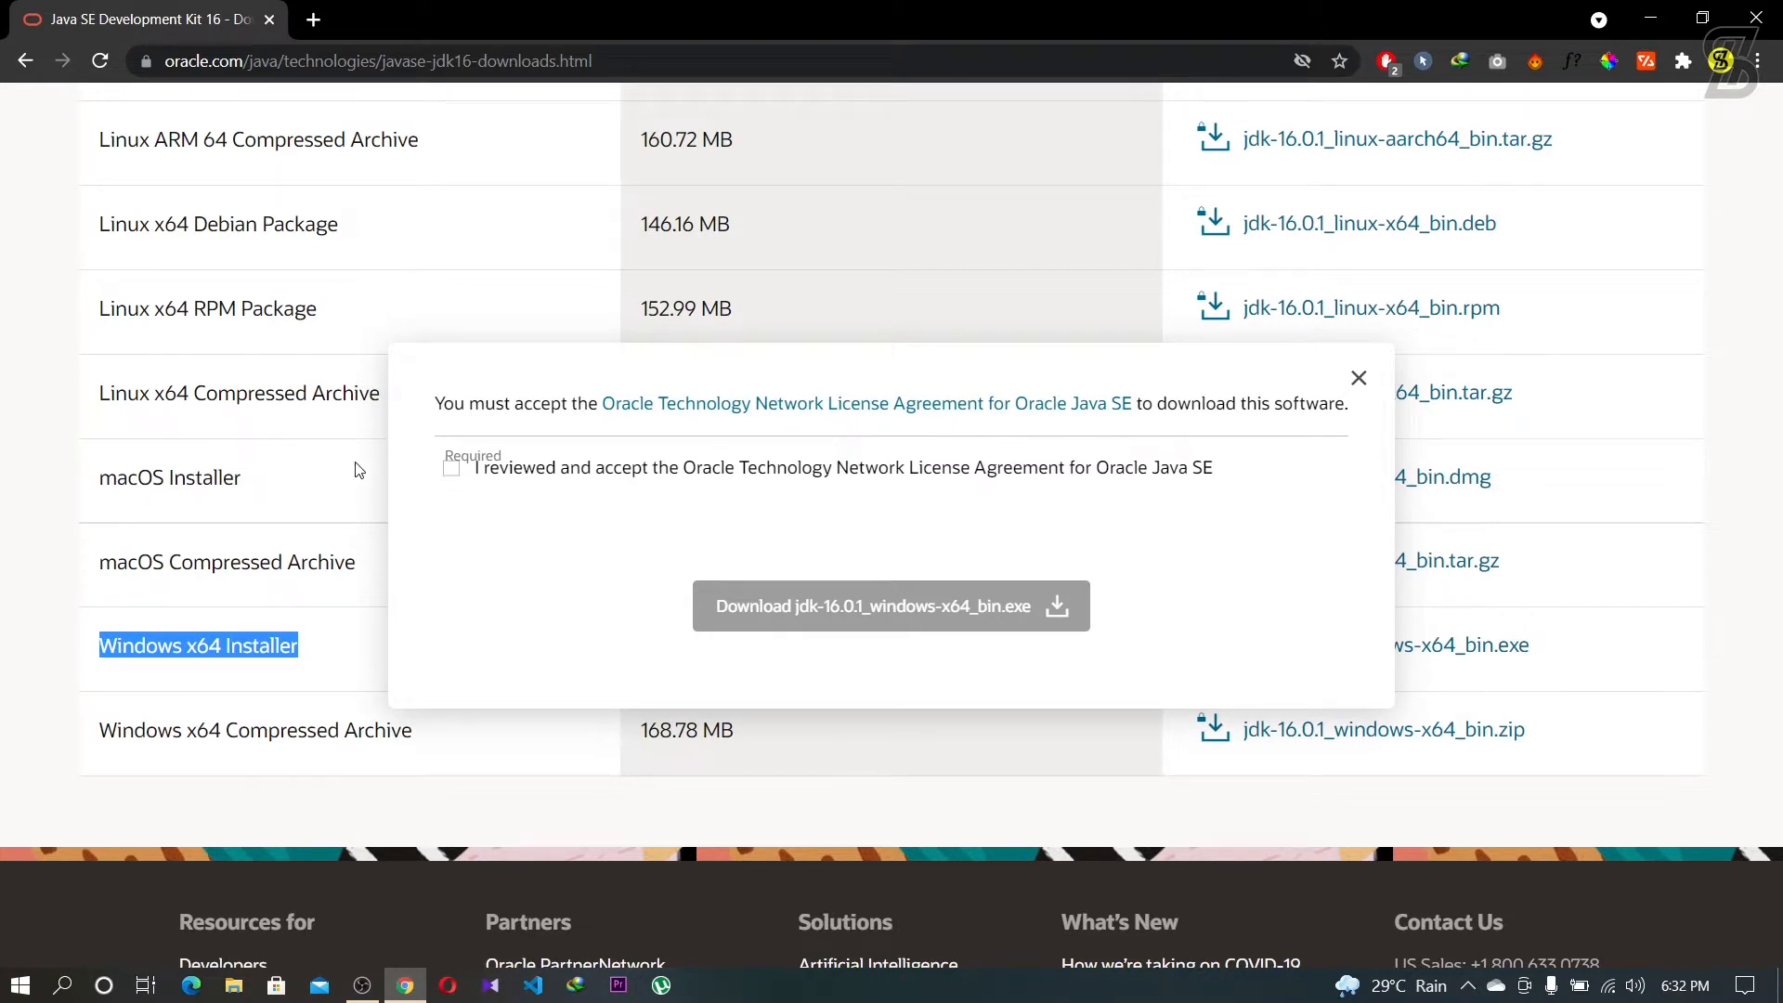
Accept the Oracle Technology Network License Agreement and download jdk-16.0.1_windows-x64_bin.exe to Downloads\Programs.
left_click(452, 472)
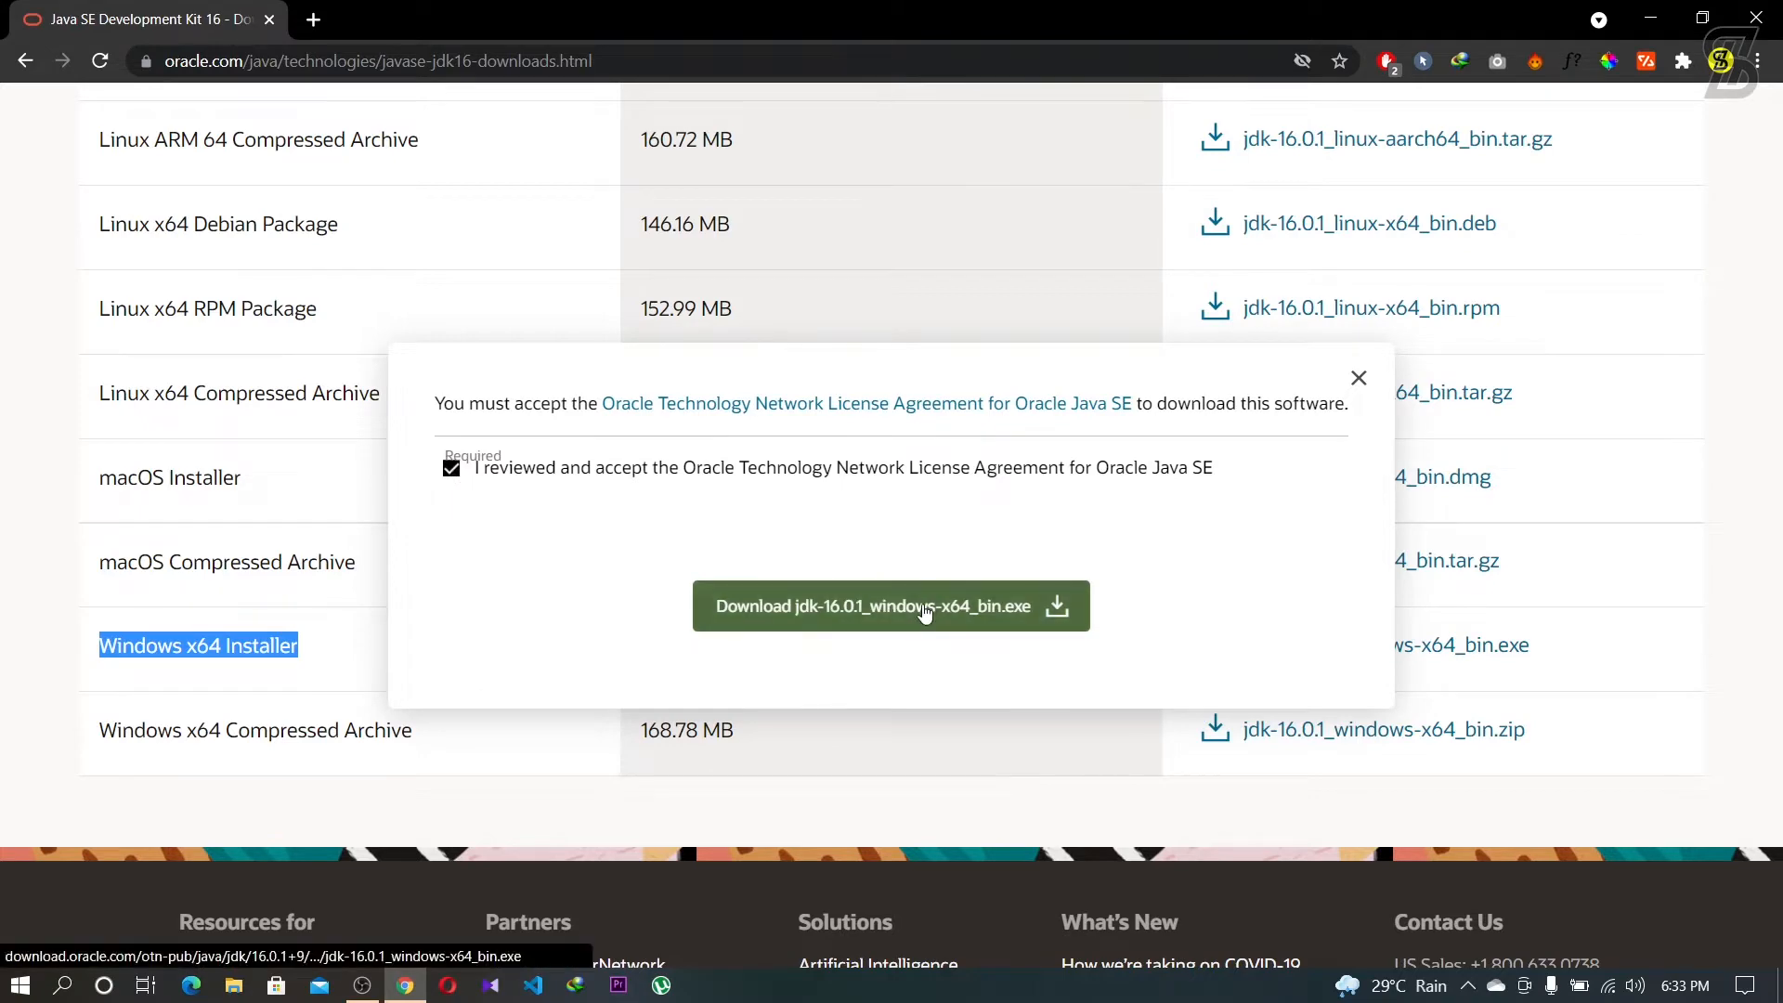
left_click(868, 615)
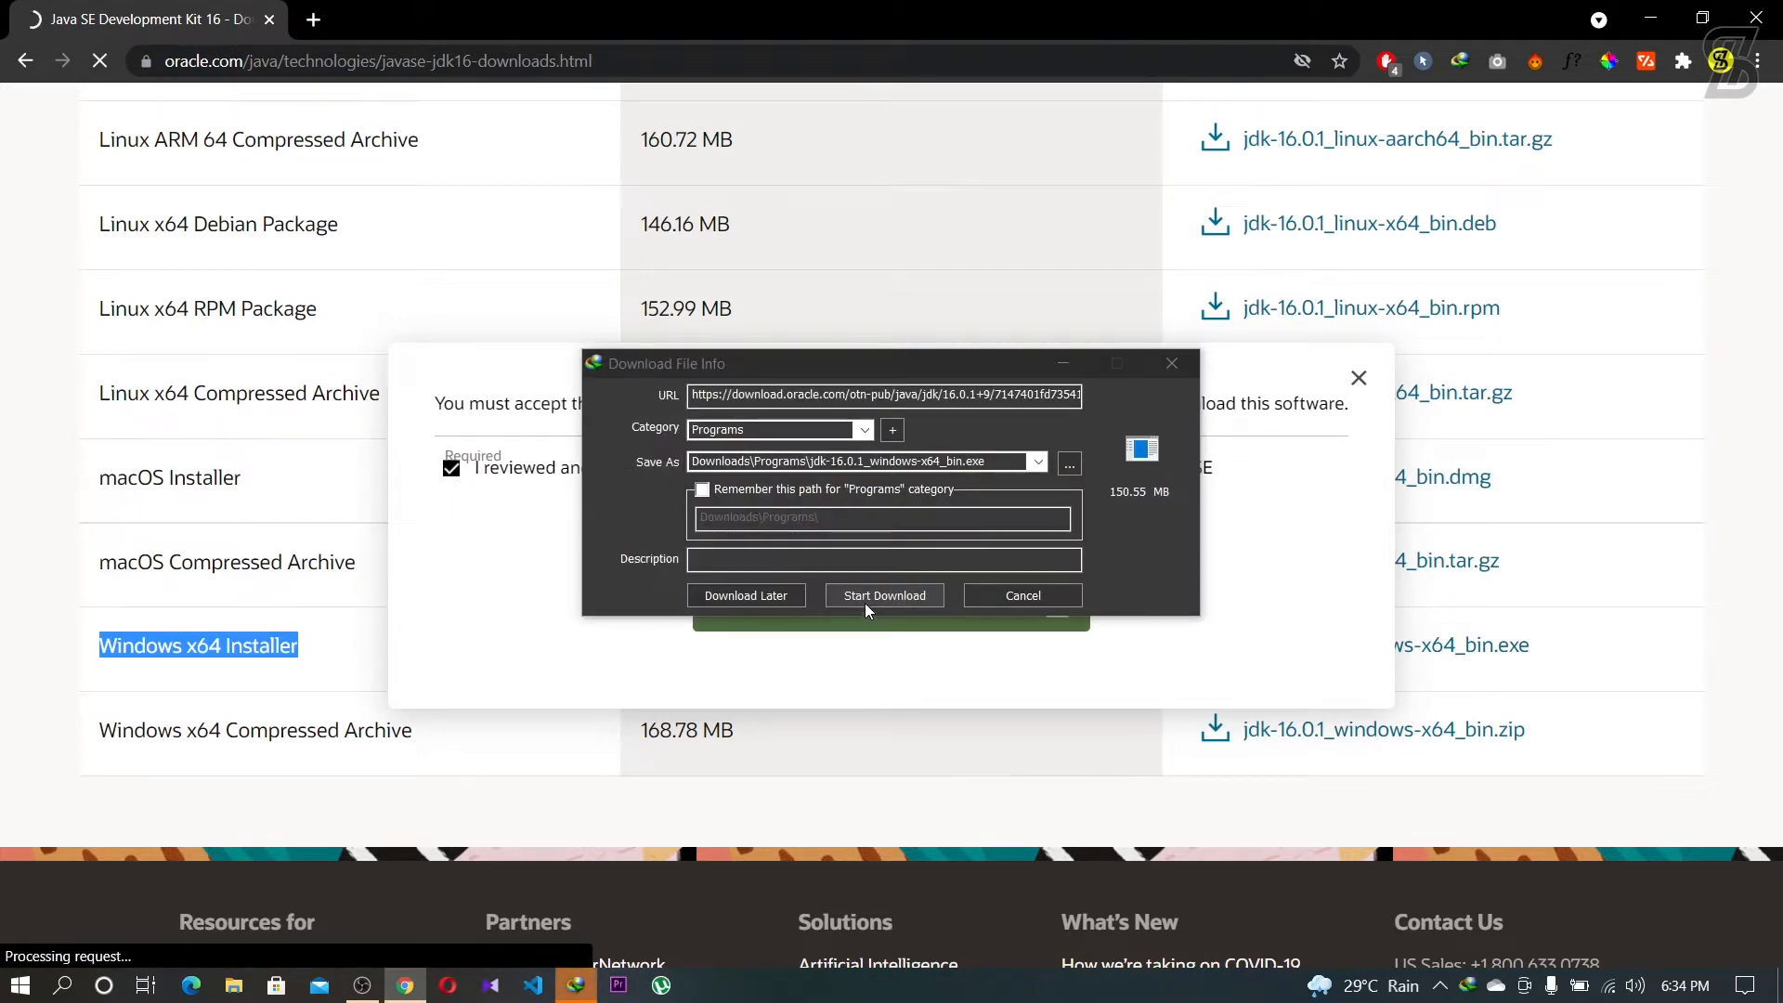
left_click(864, 595)
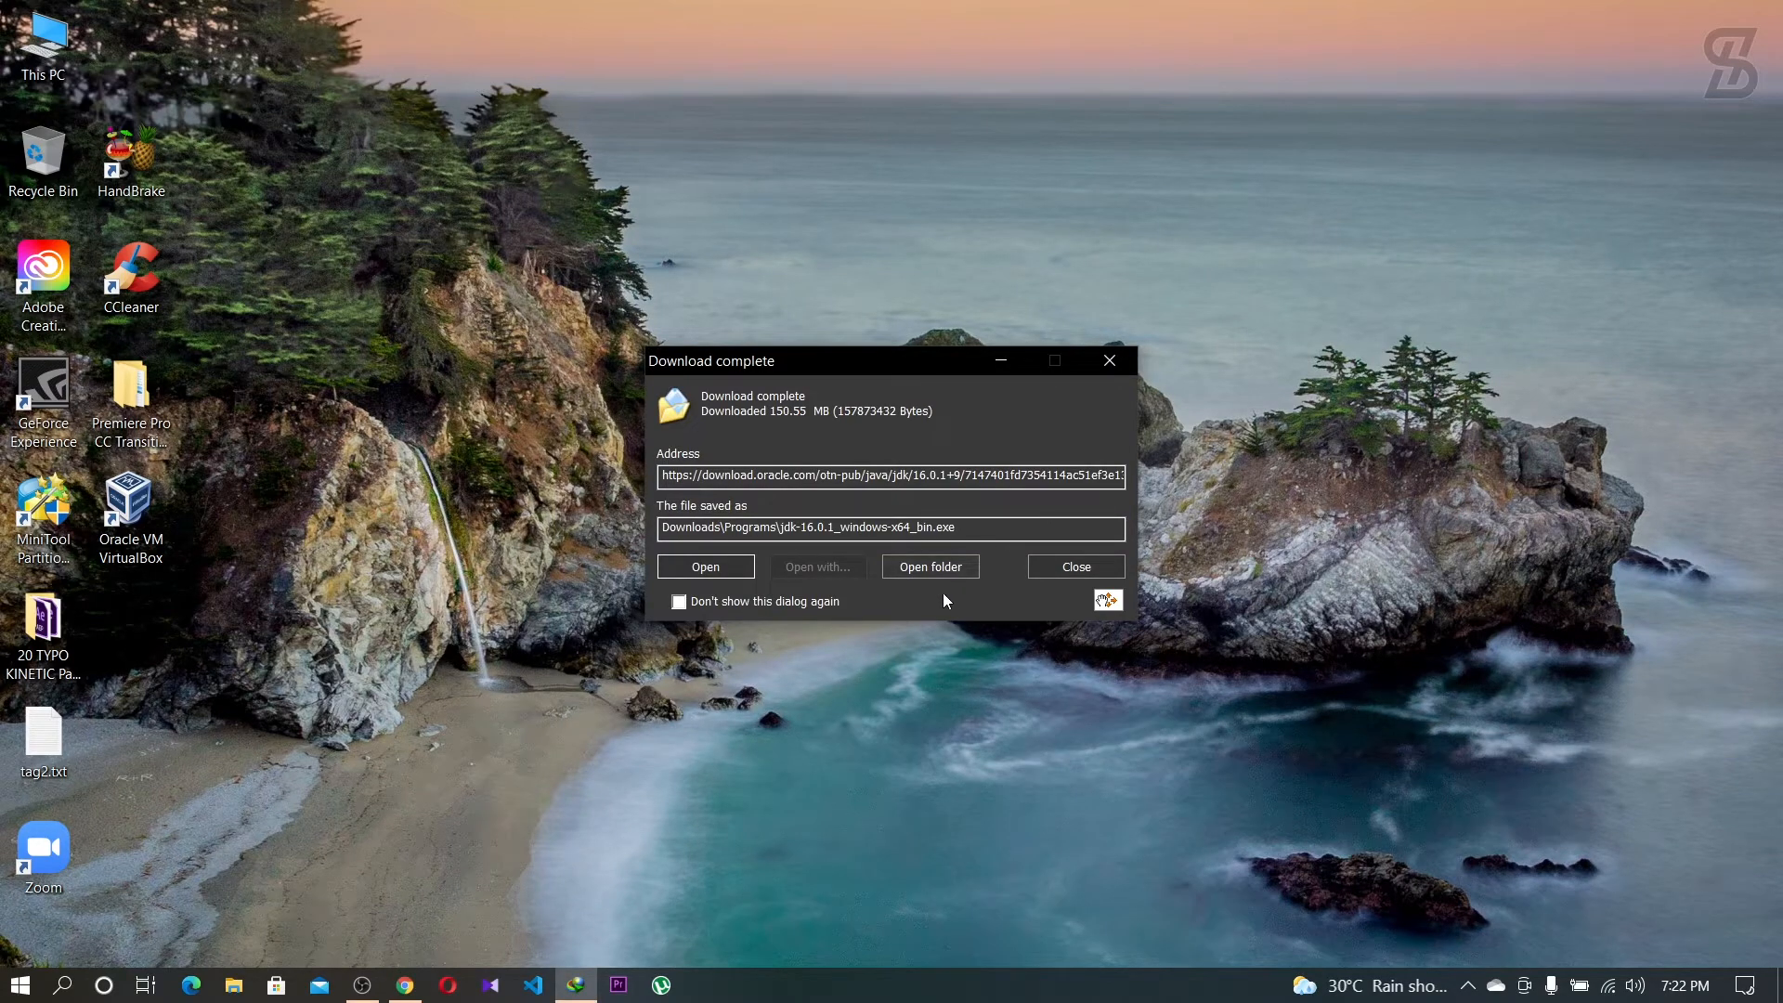
Launch the JDK installer from its download folder and install JDK 16.0.1 to the default C:\Program Files\Java\jdk-16.0.1\ folder.
left_click(931, 567)
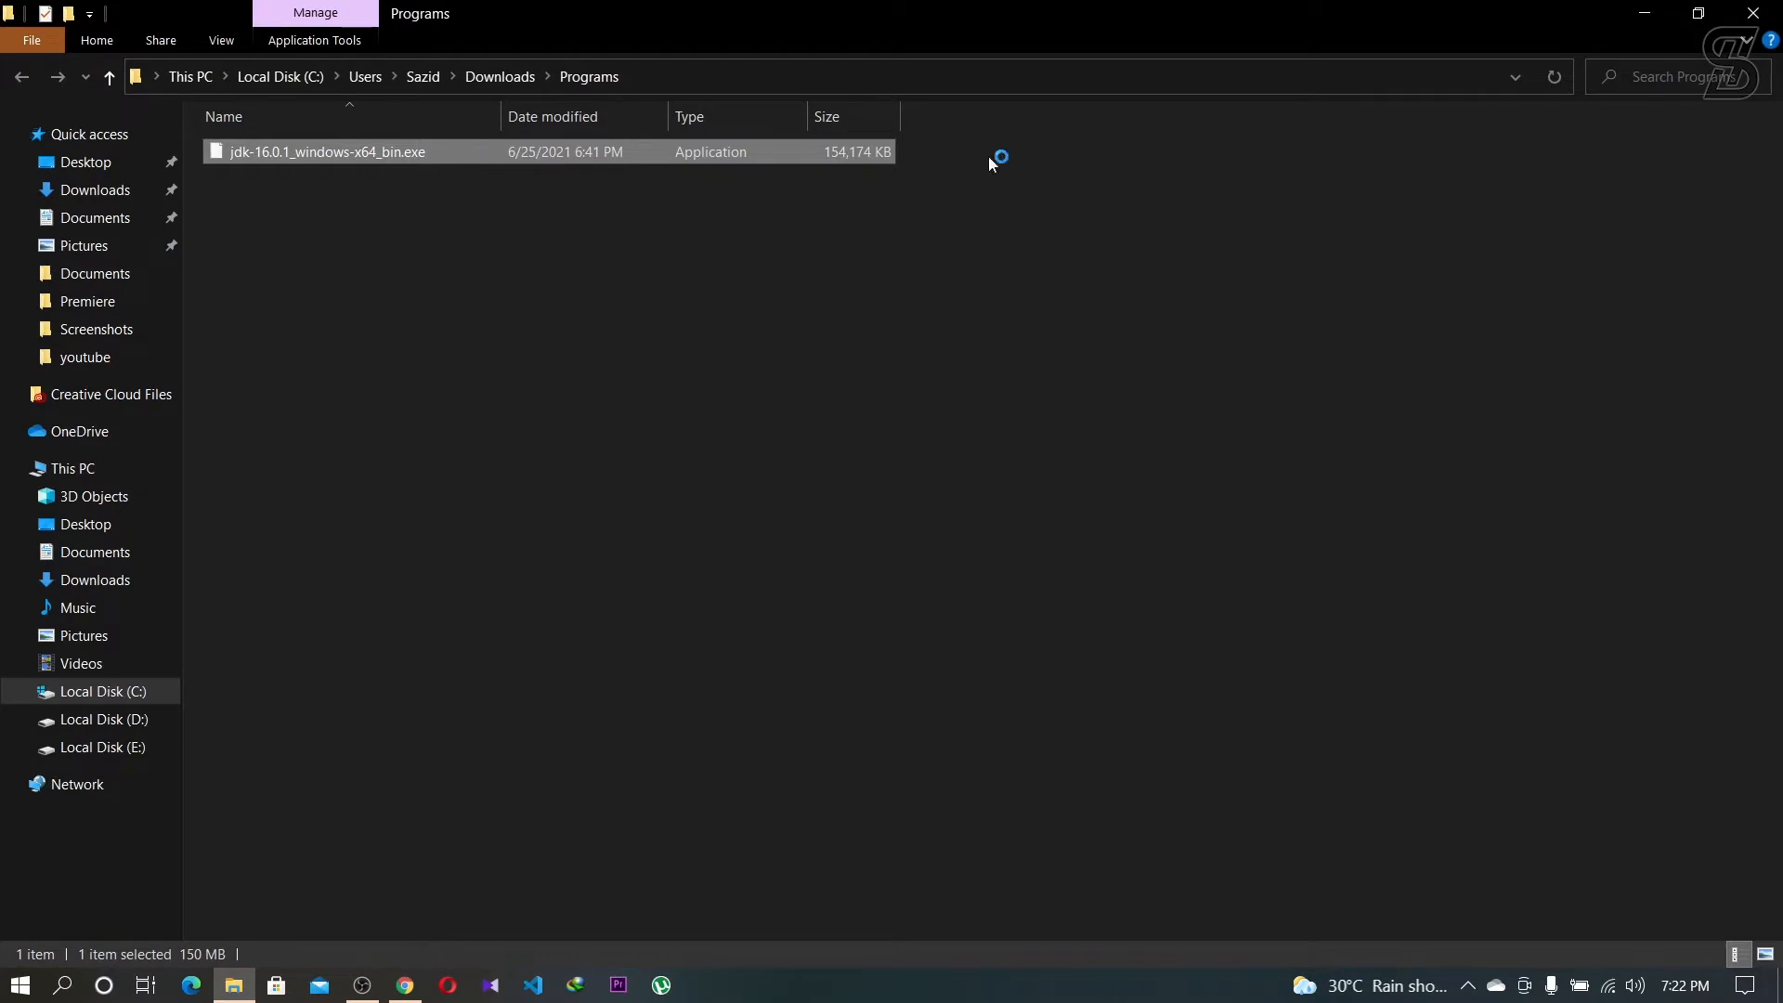
left_click(1644, 13)
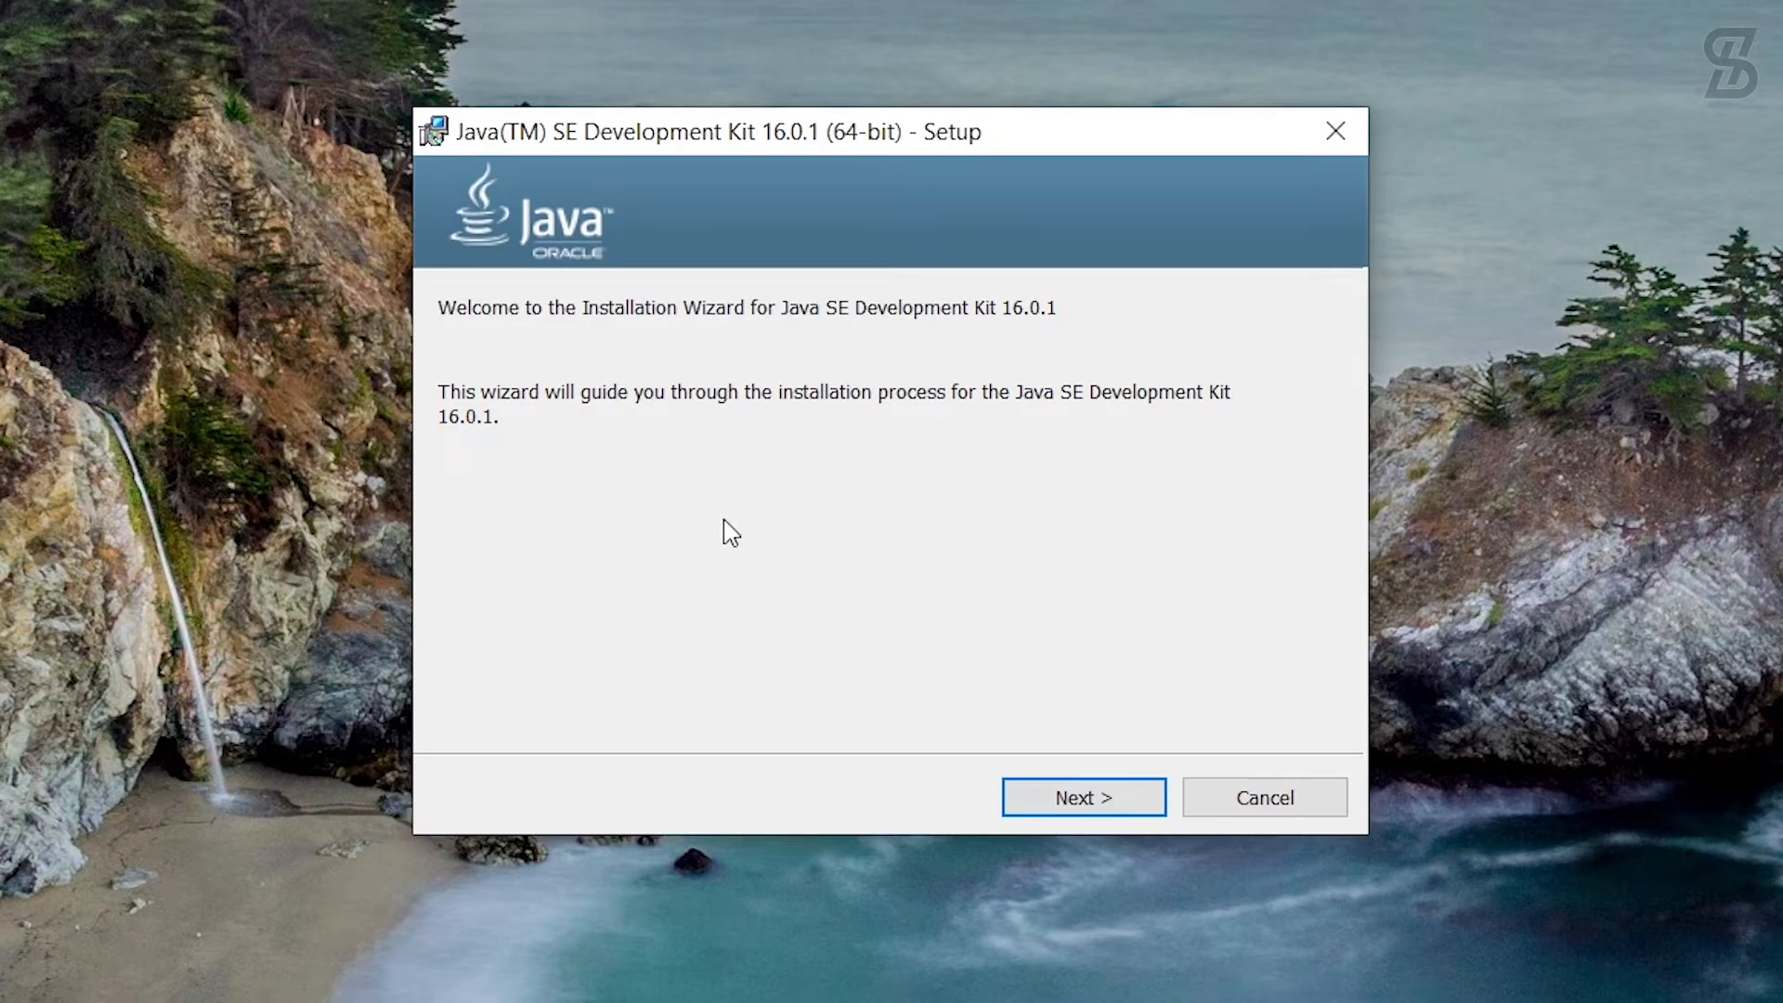
left_click(1080, 800)
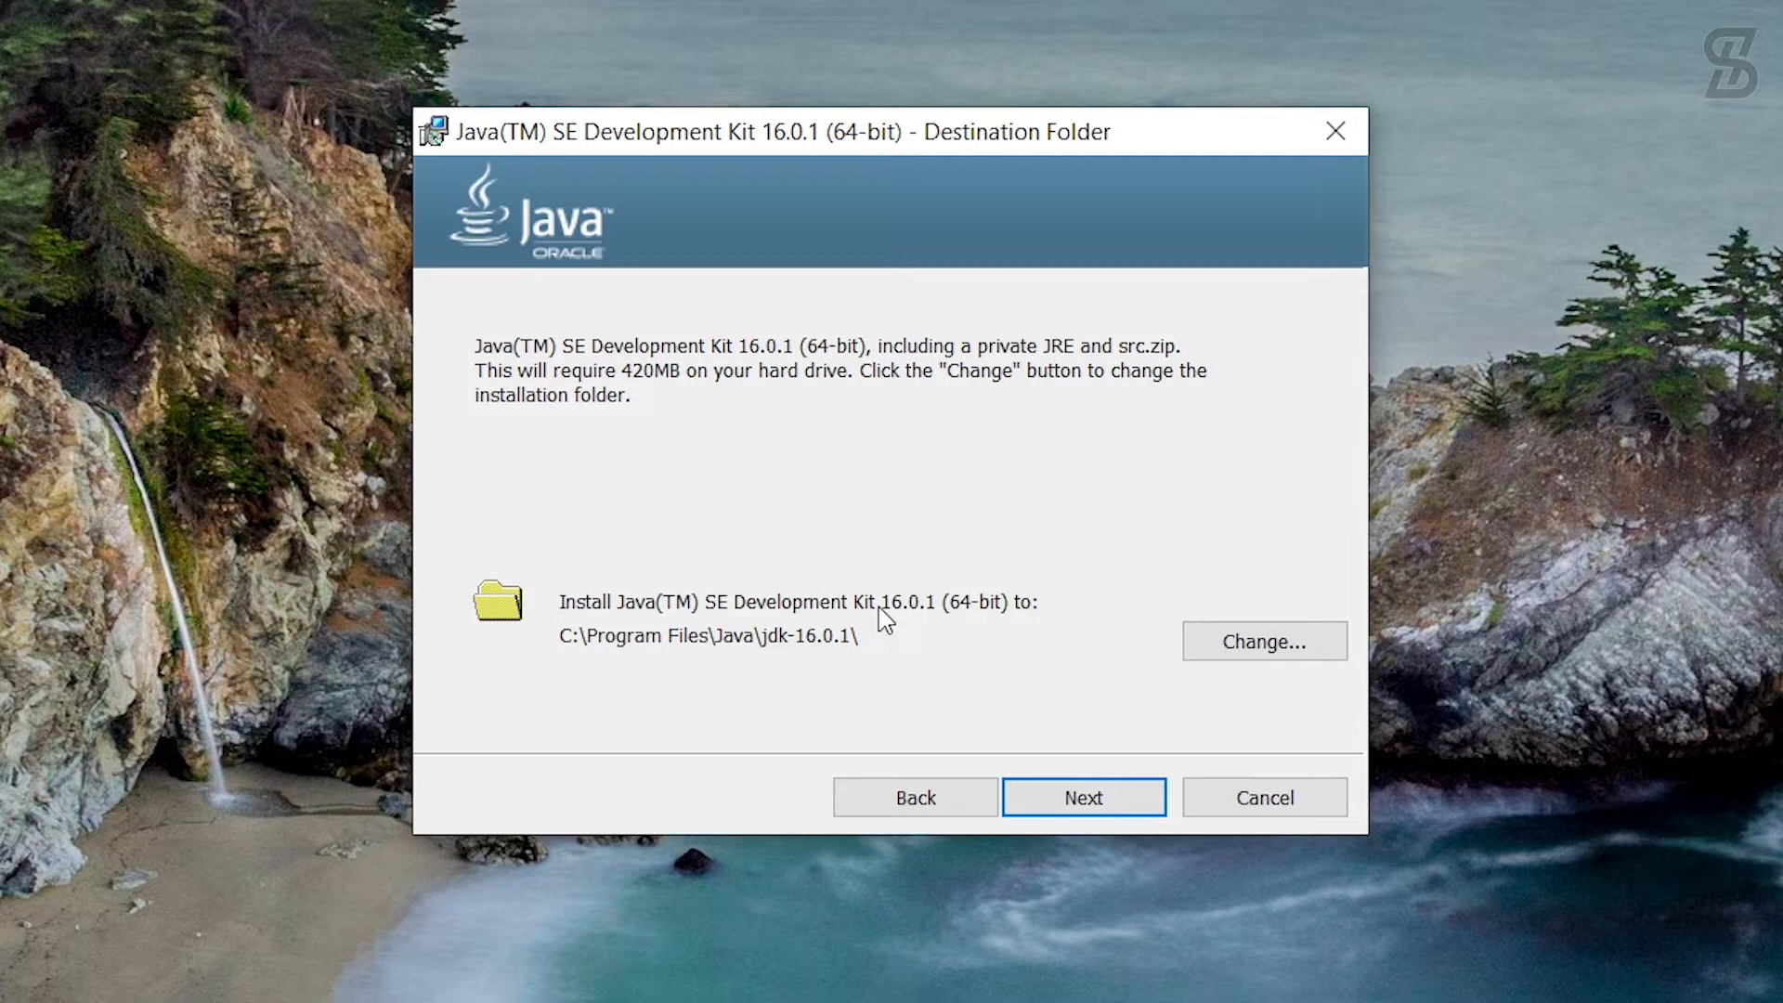
left_click(1082, 806)
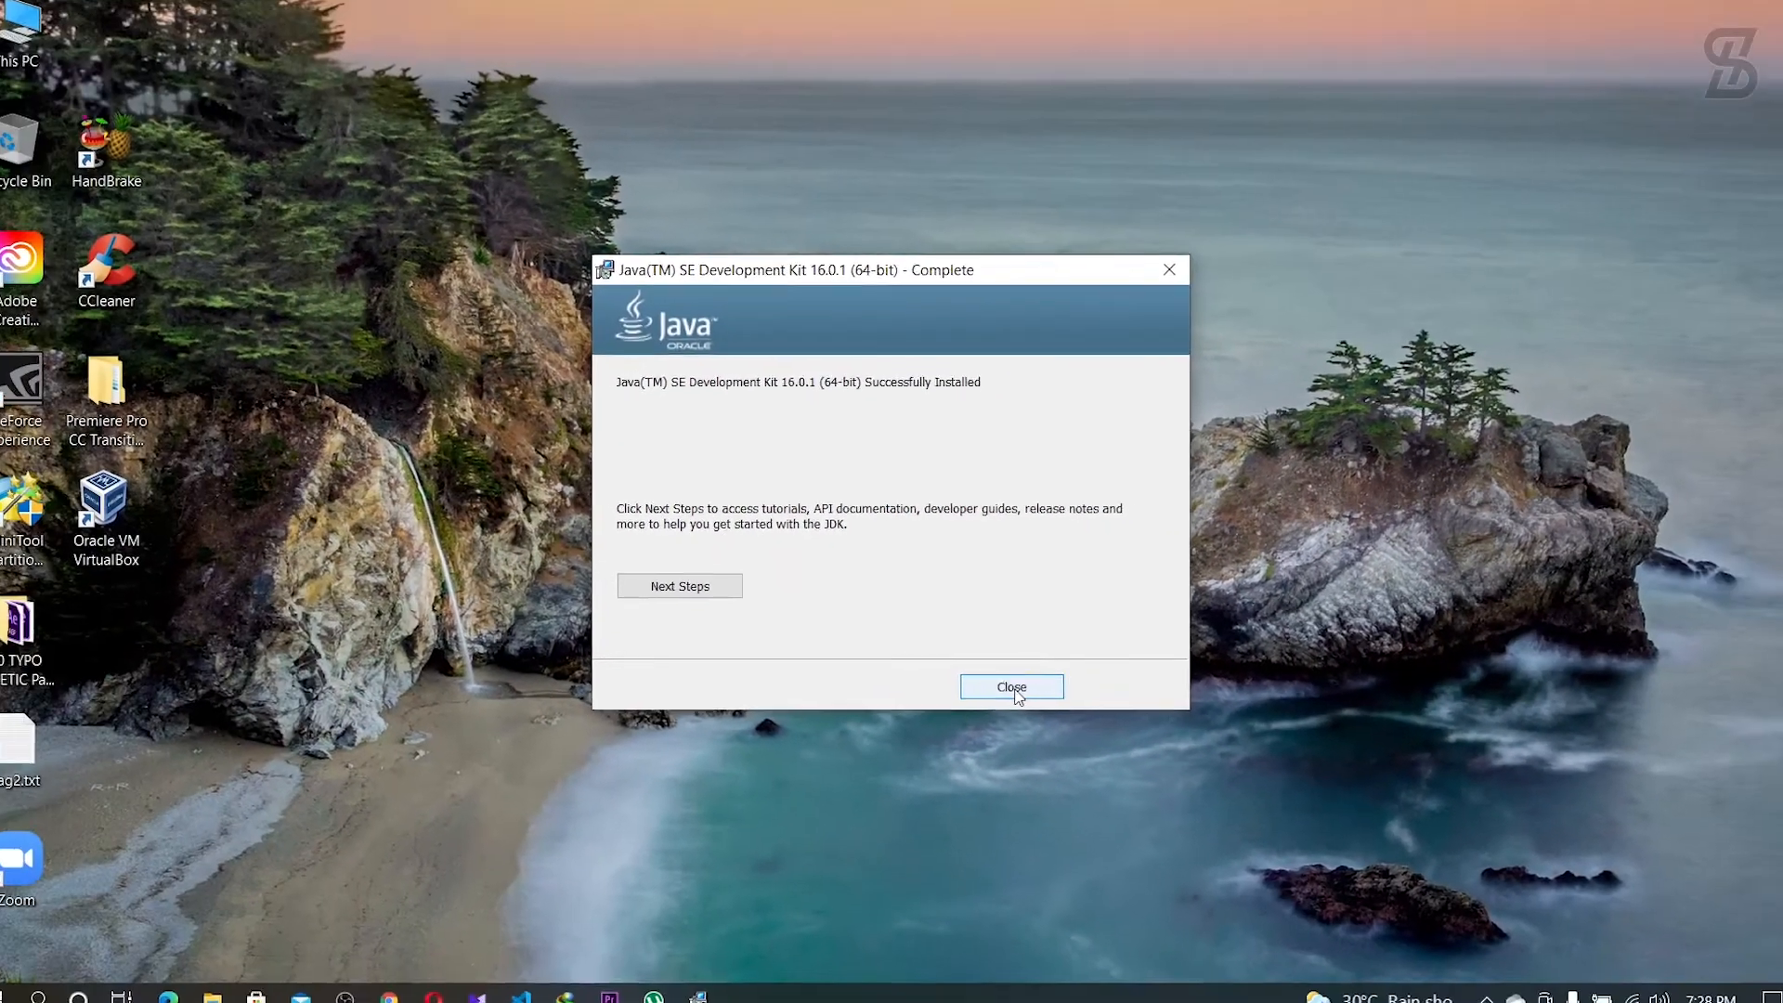
left_click(1028, 712)
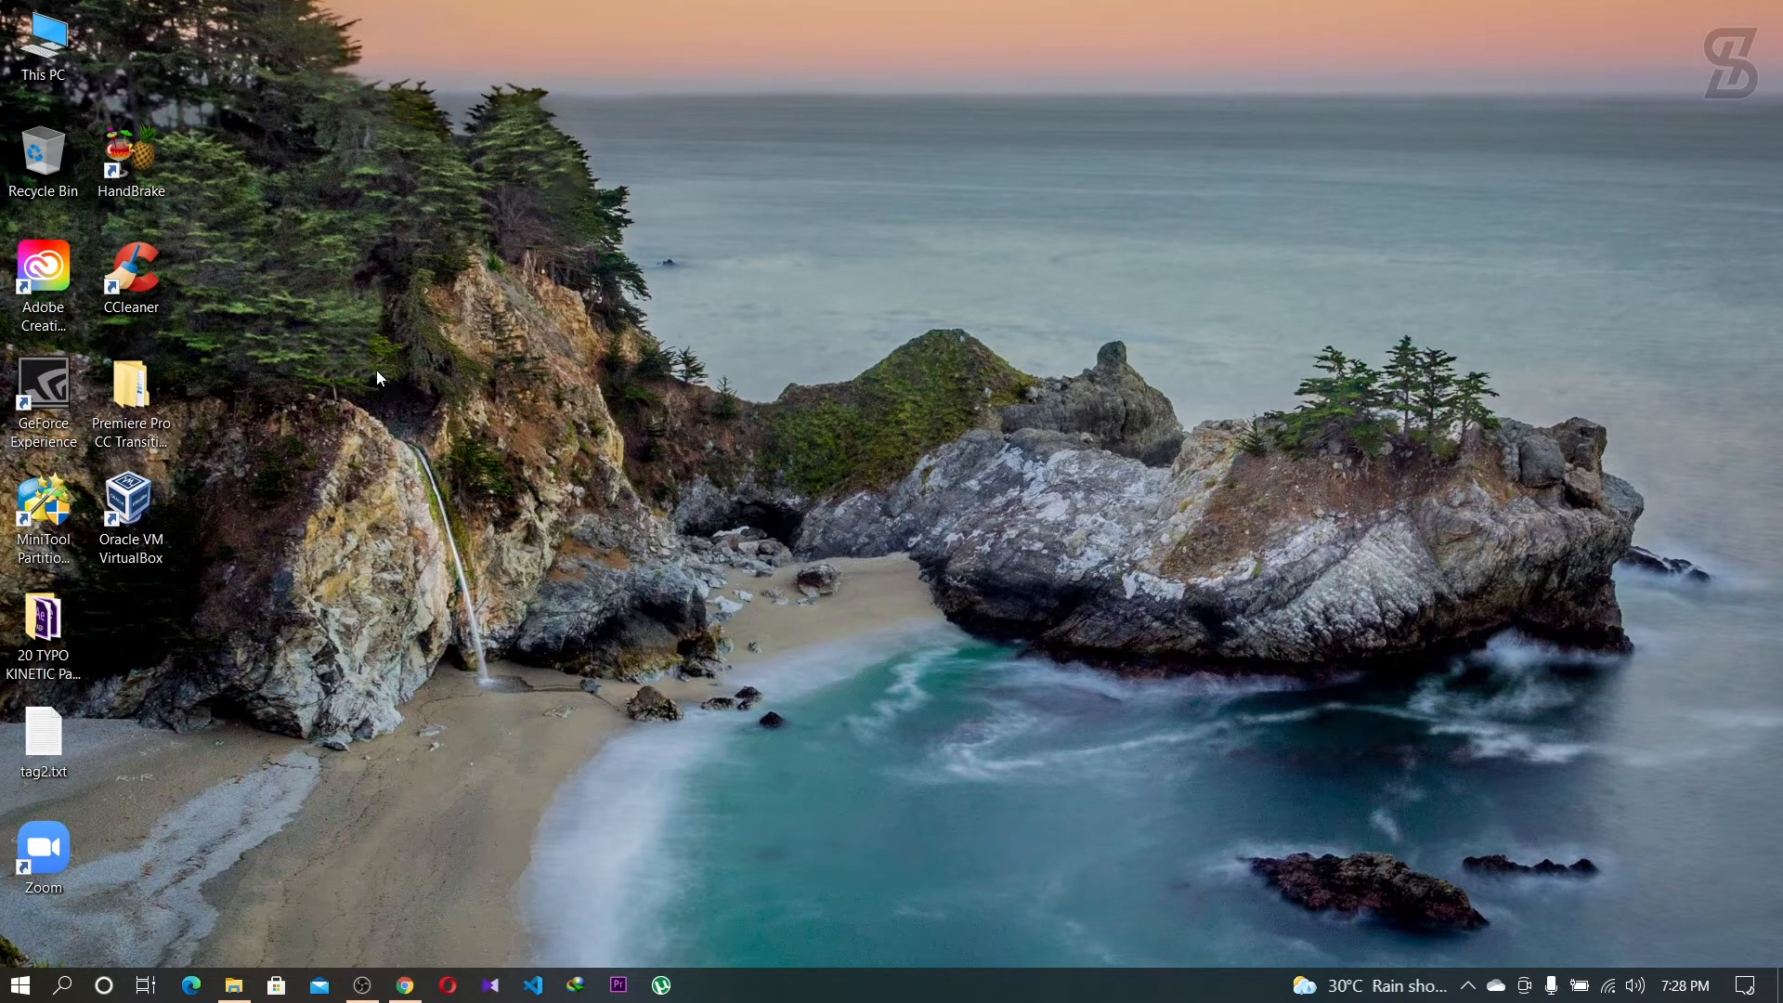
In File Explorer, browse to the installed JDK's bin folder at C:\Program Files\Java\jdk-16.0.1\bin.
double_click(43, 42)
key("Down")
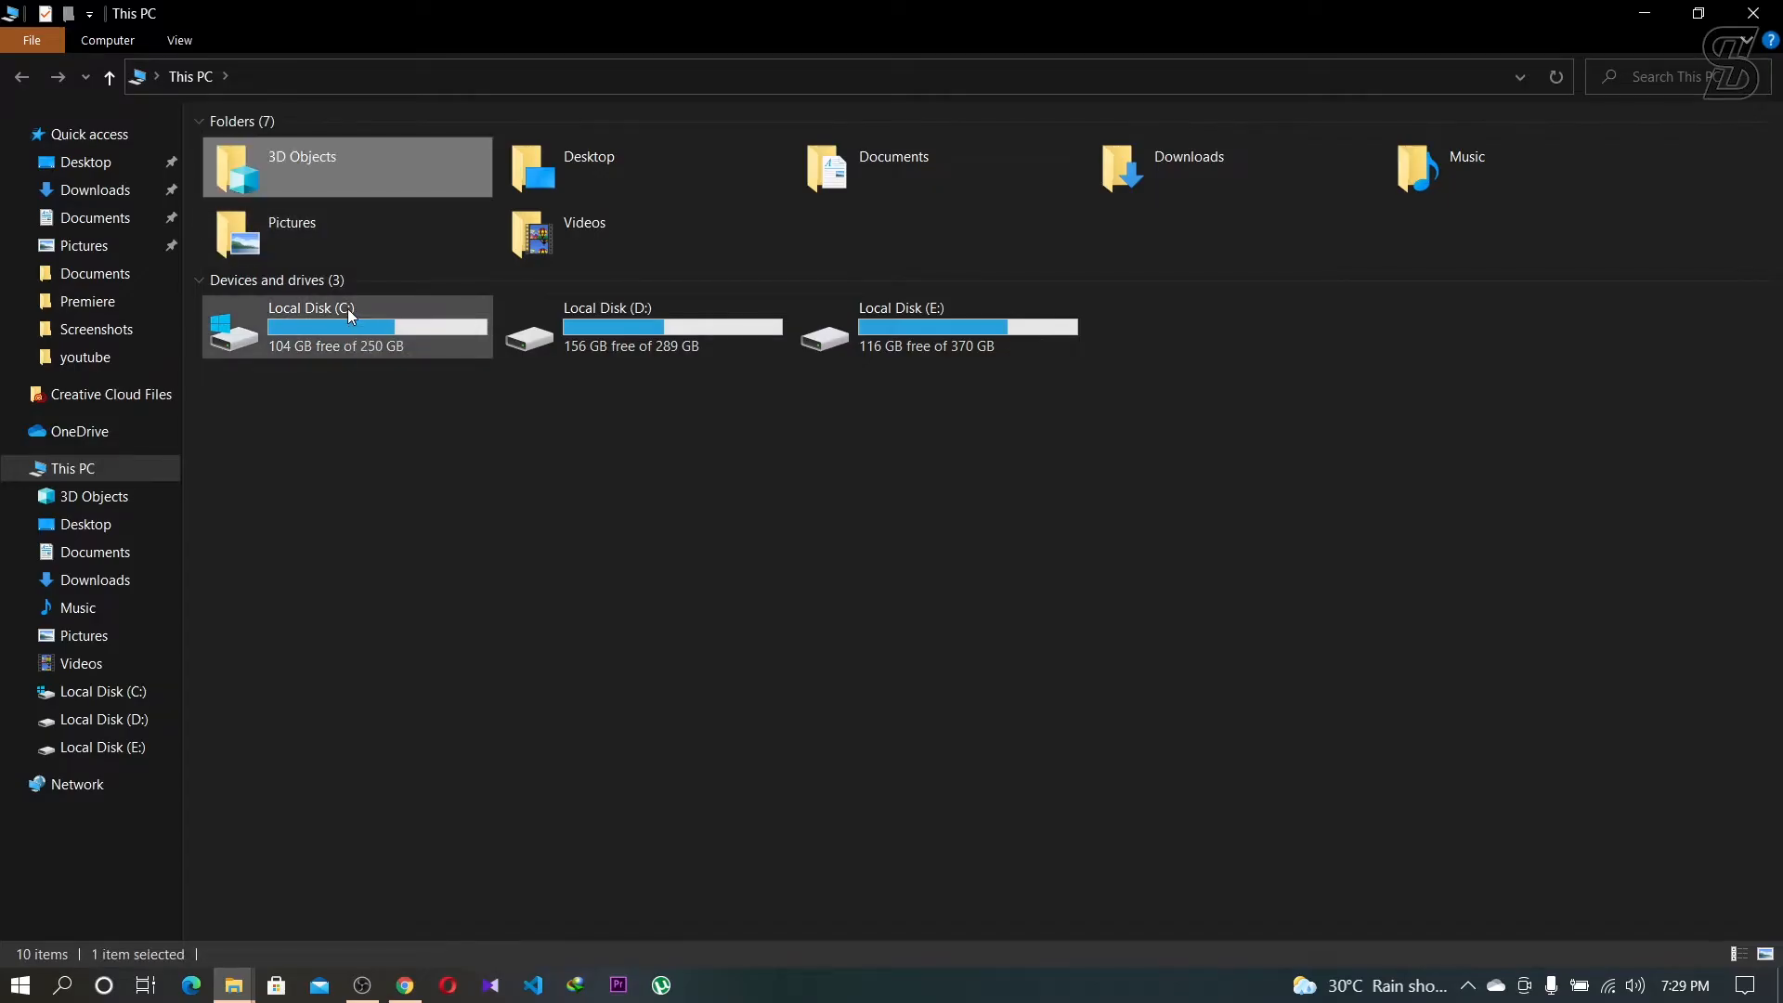
double_click(338, 336)
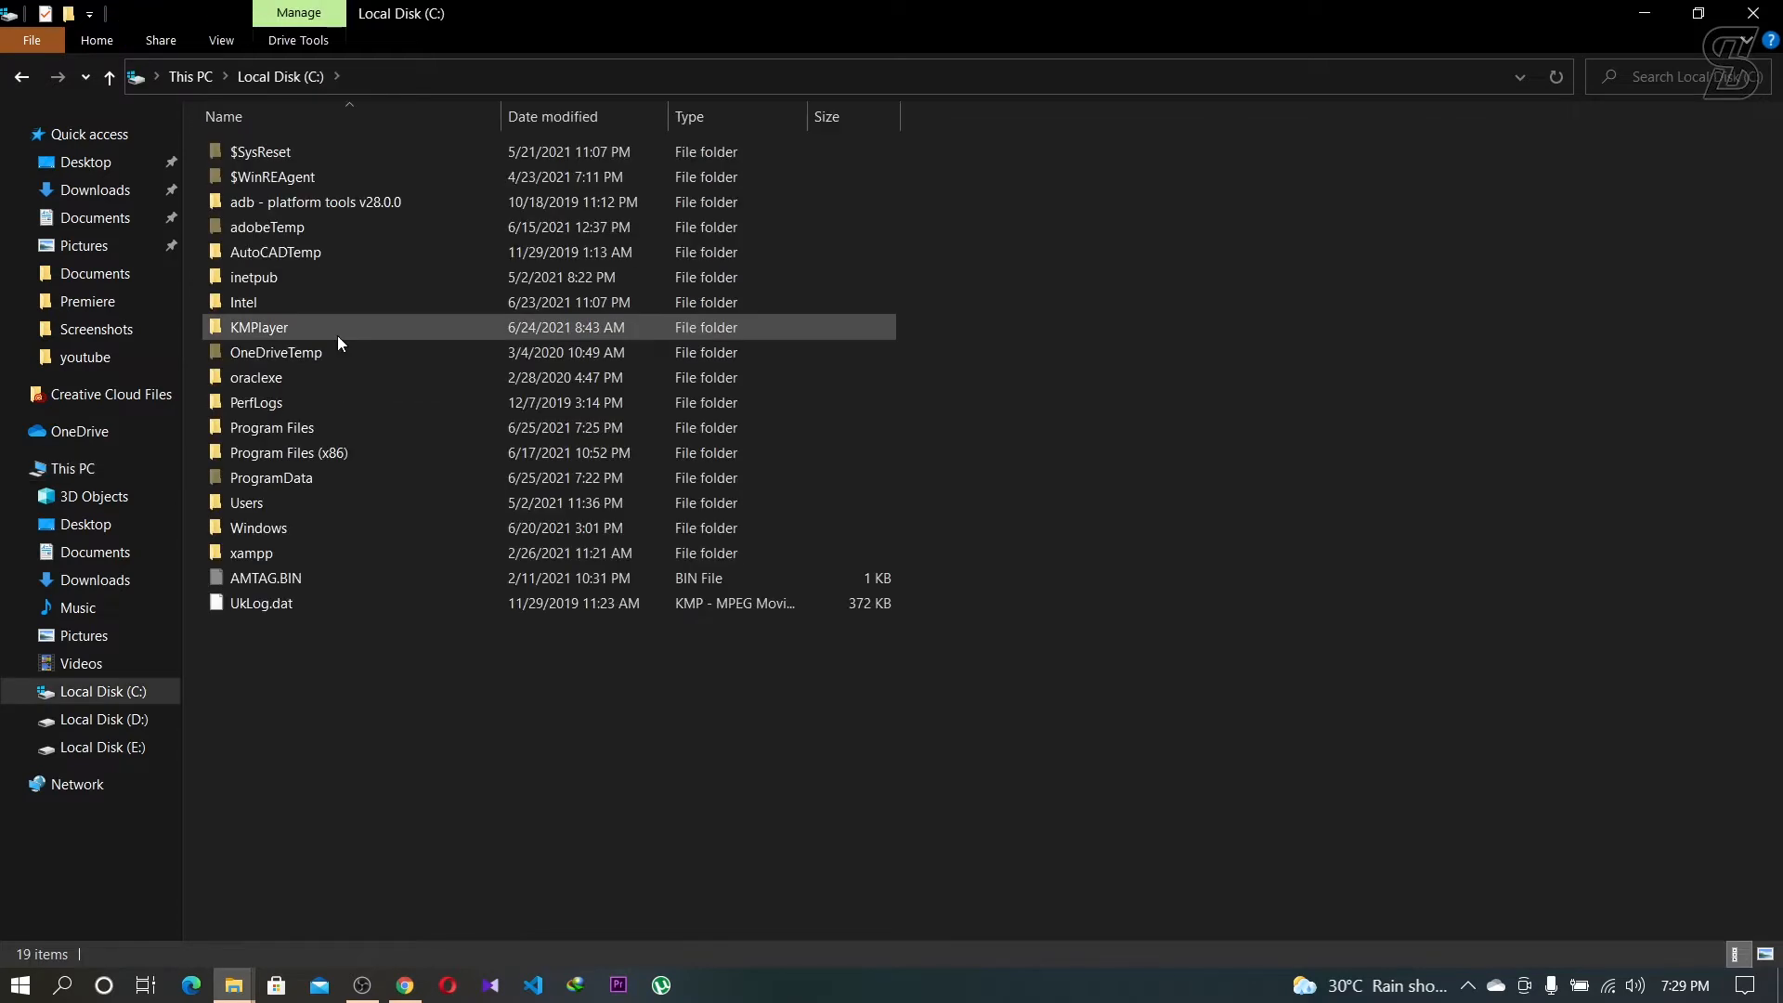
double_click(297, 429)
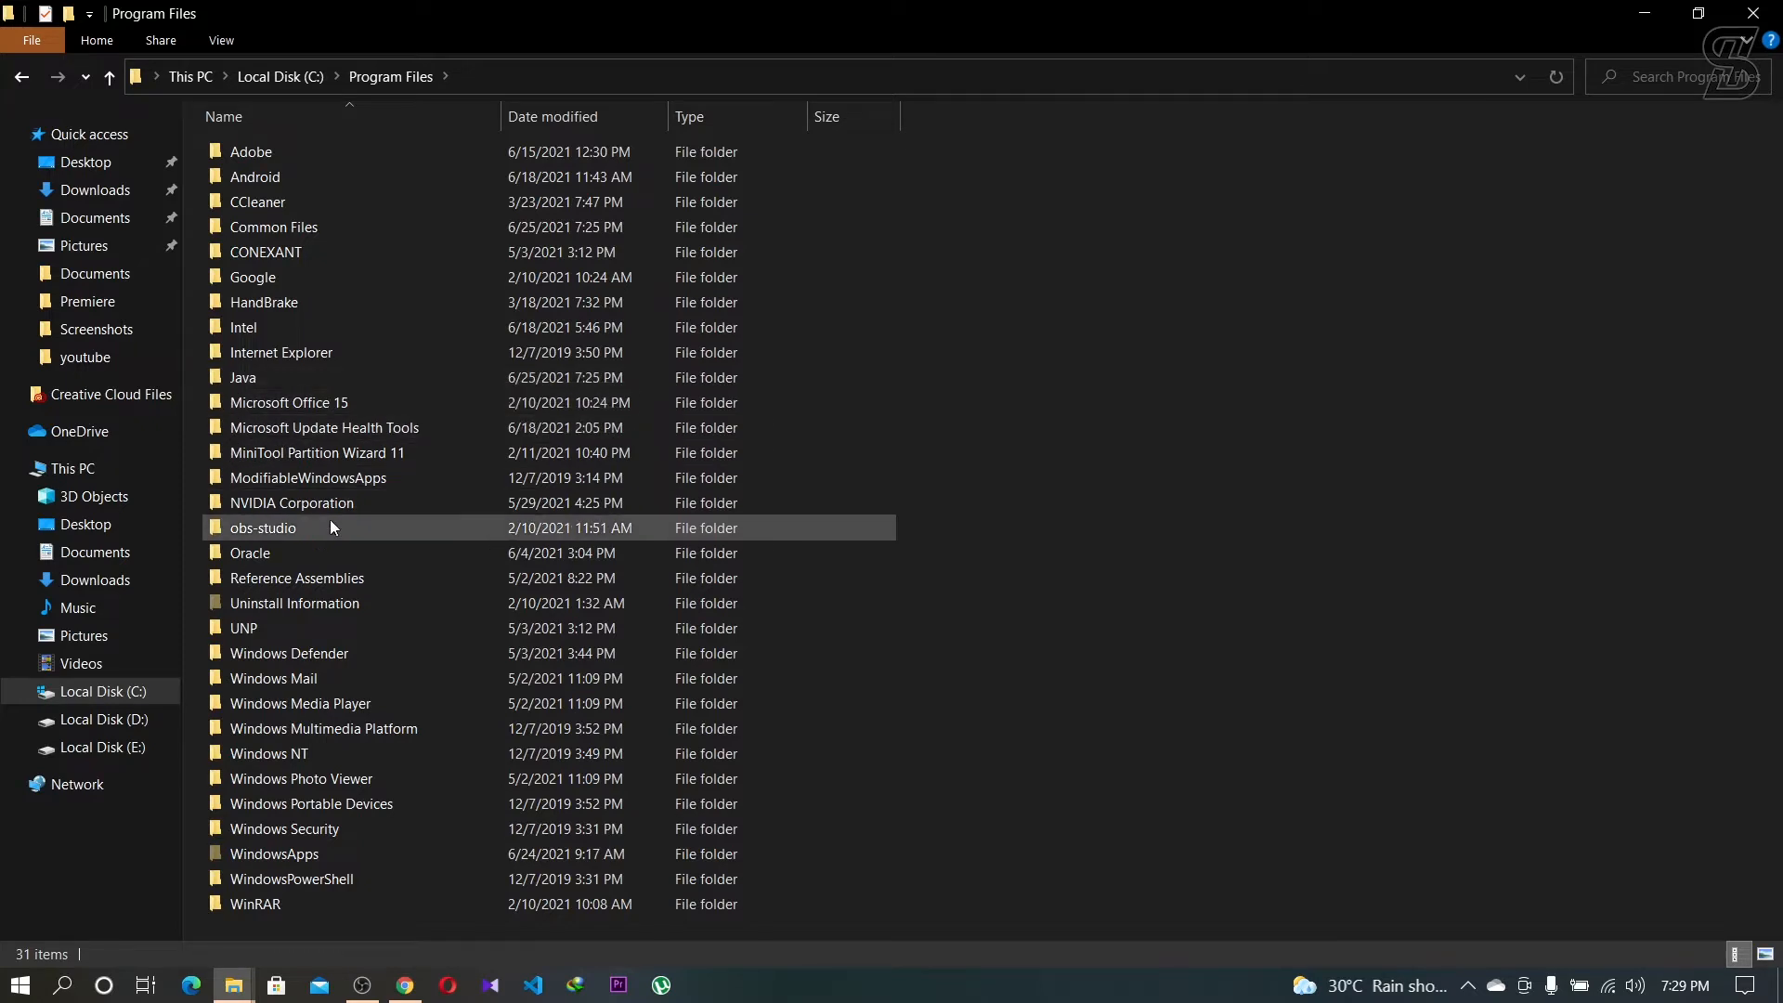
double_click(299, 375)
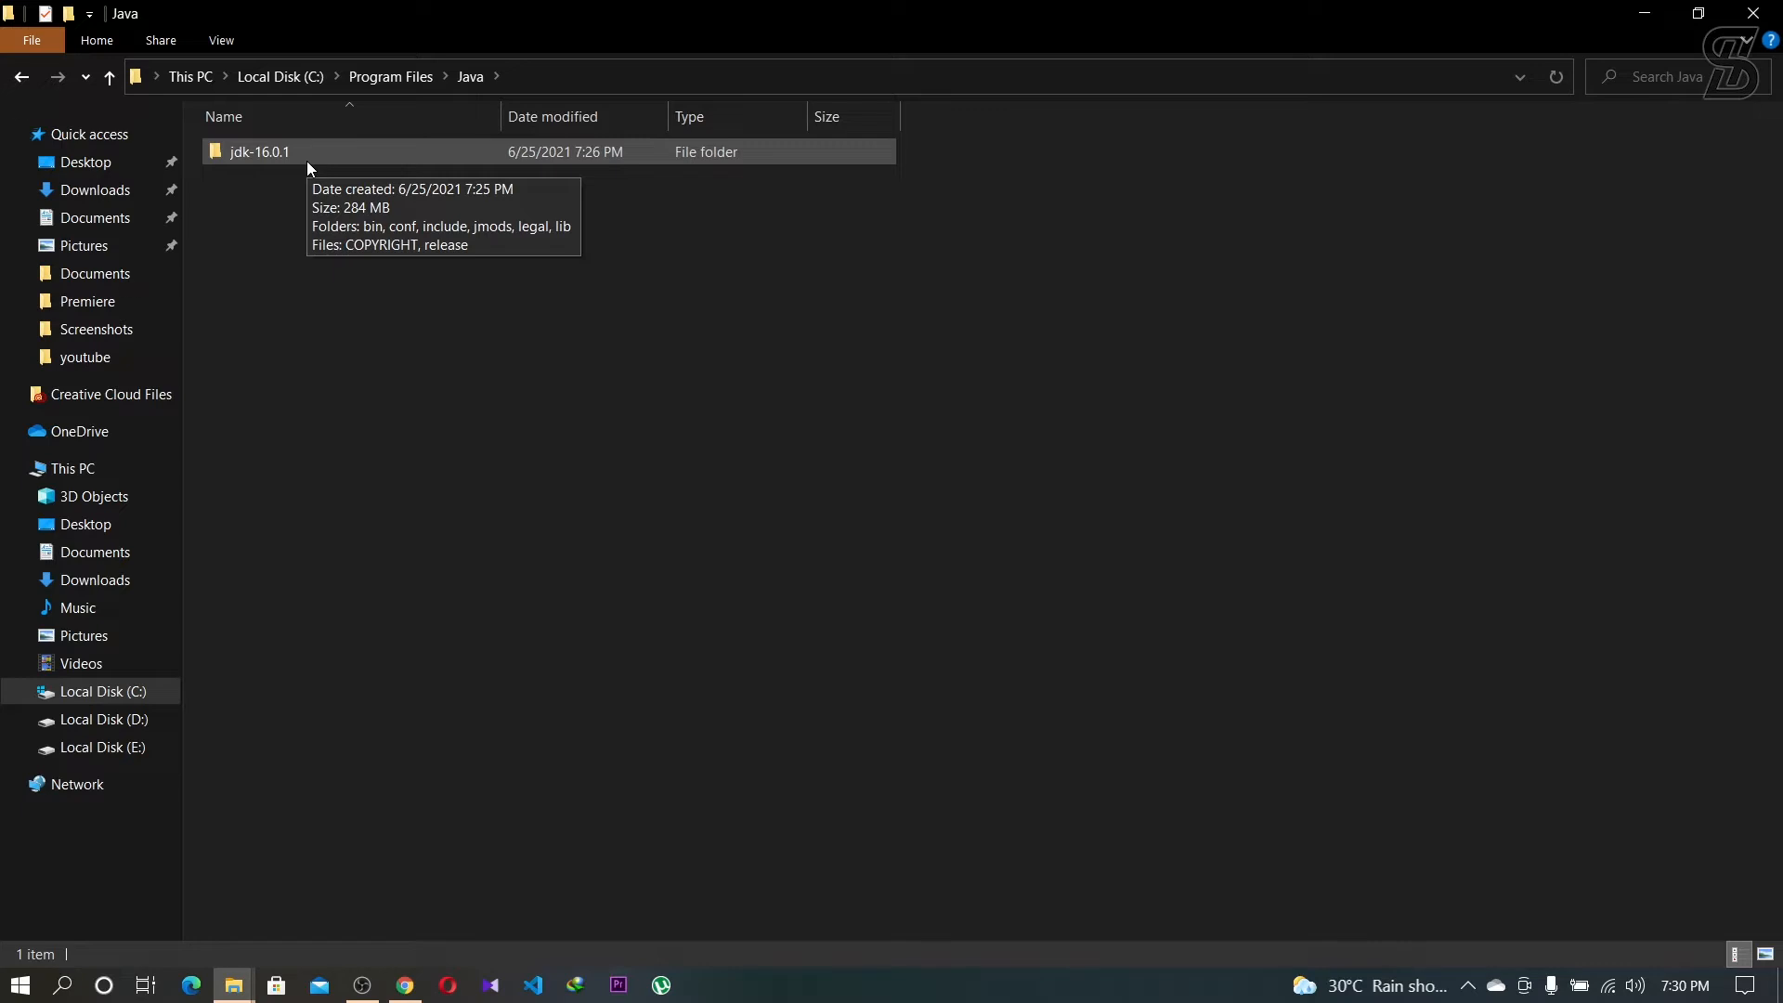
double_click(260, 152)
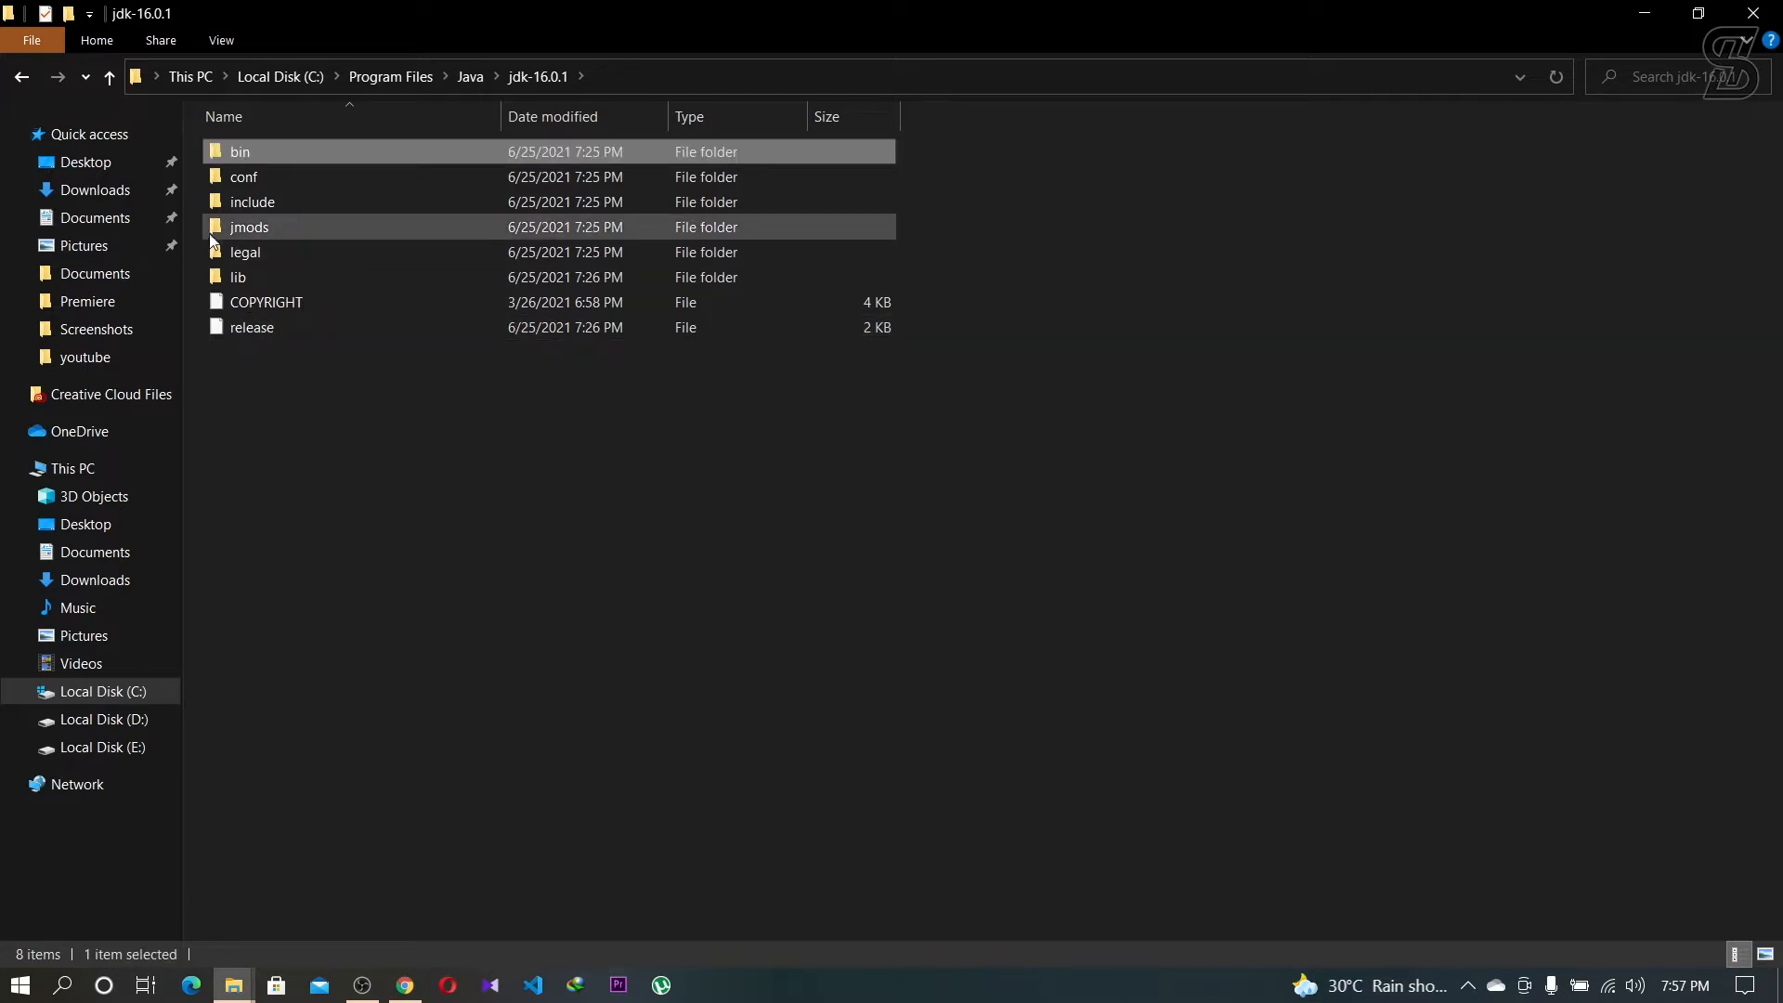
double_click(243, 151)
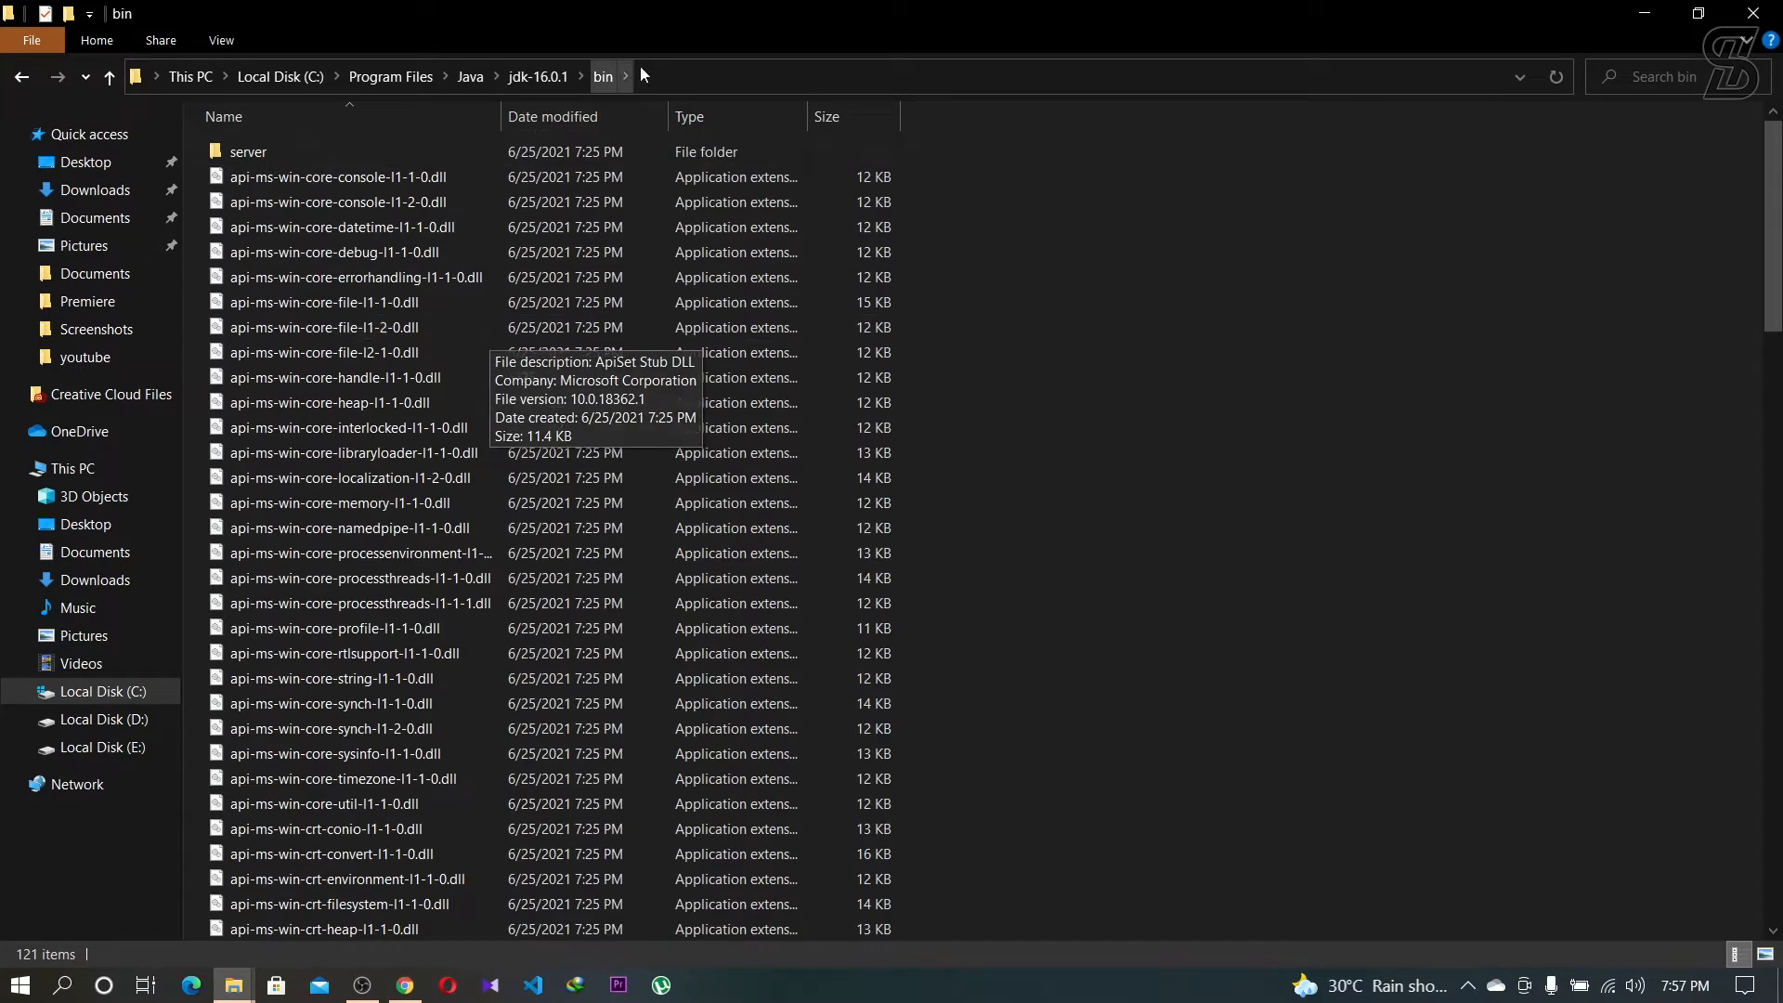
Copy the full path of the JDK's bin folder to the clipboard.
left_click(673, 79)
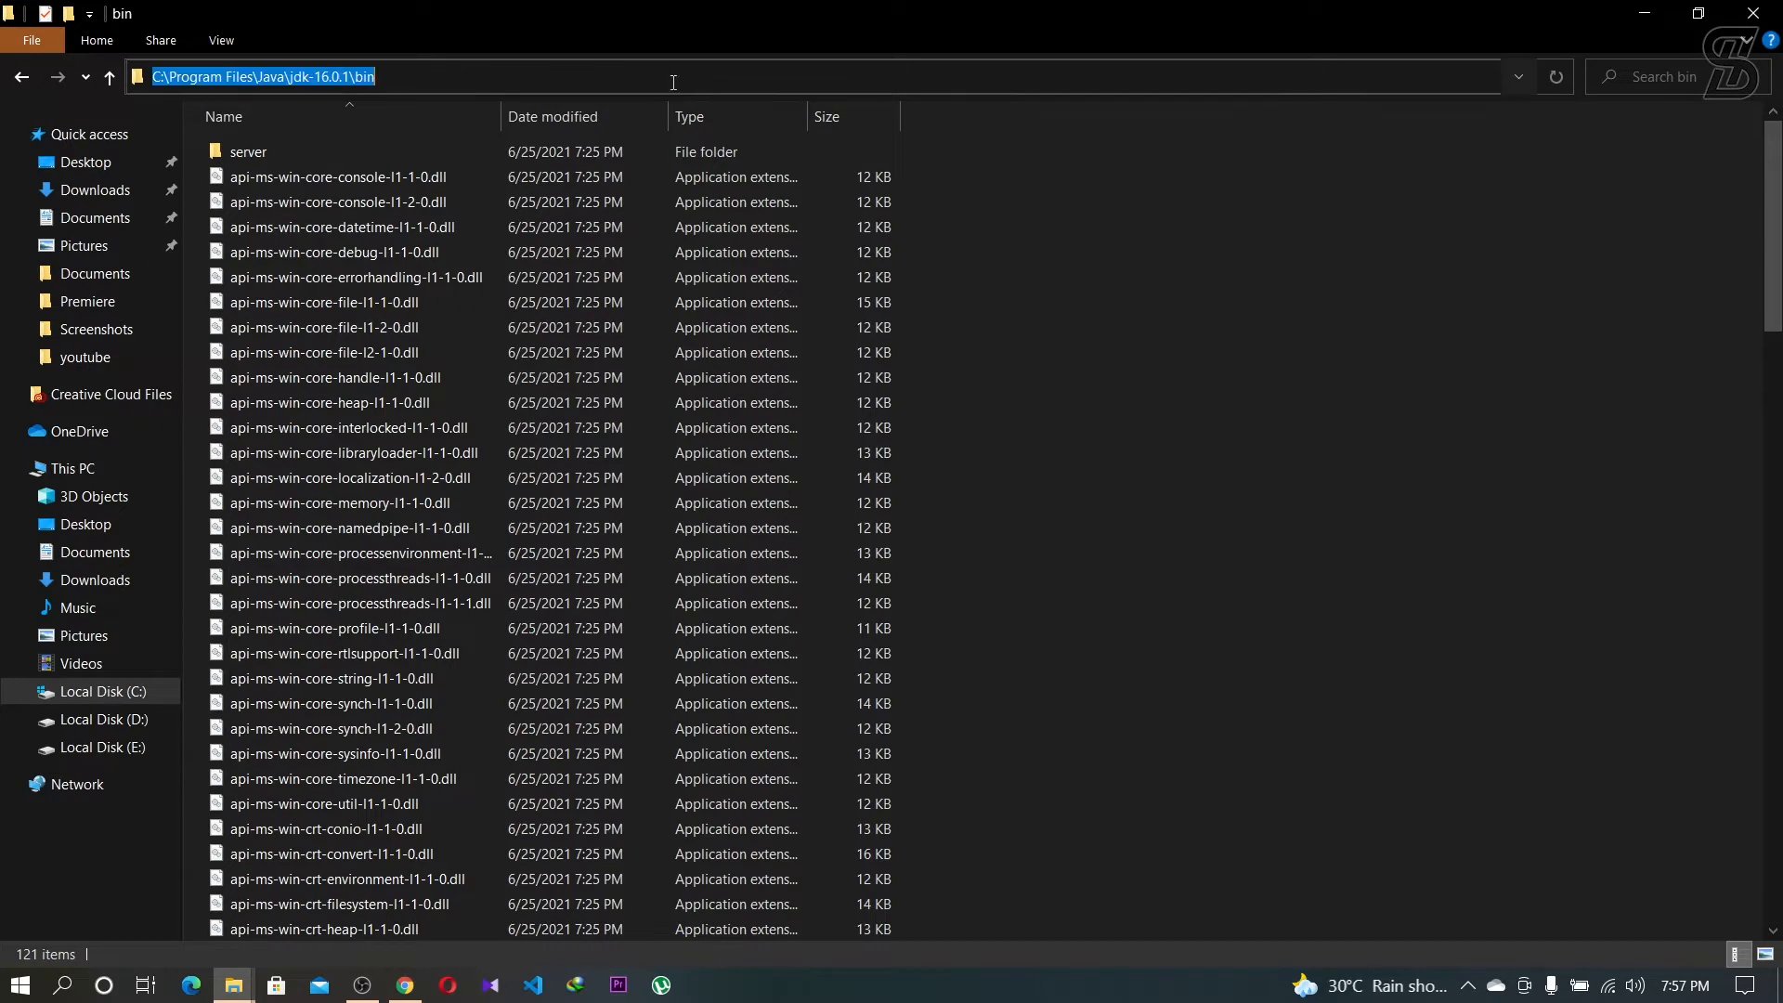
right_click(289, 73)
left_click(327, 141)
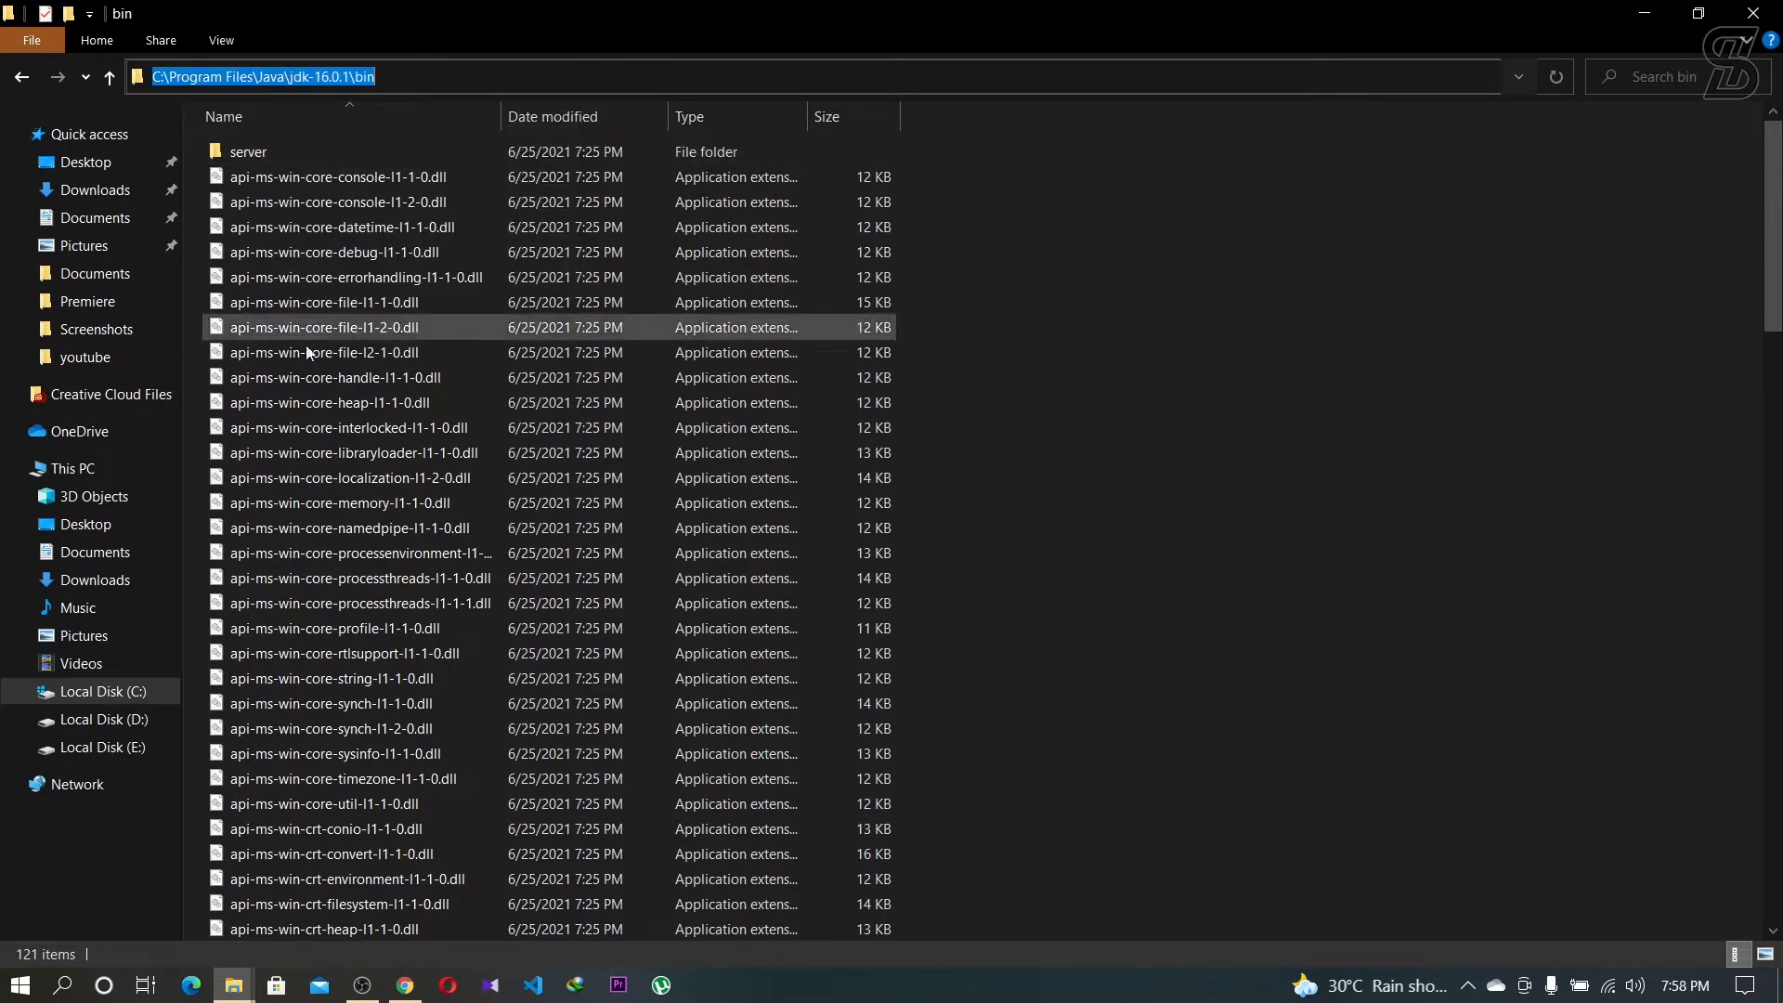
Search Windows for "envi", open the system environment variables settings, and bring up the Environment Variables dialog.
left_click(62, 984)
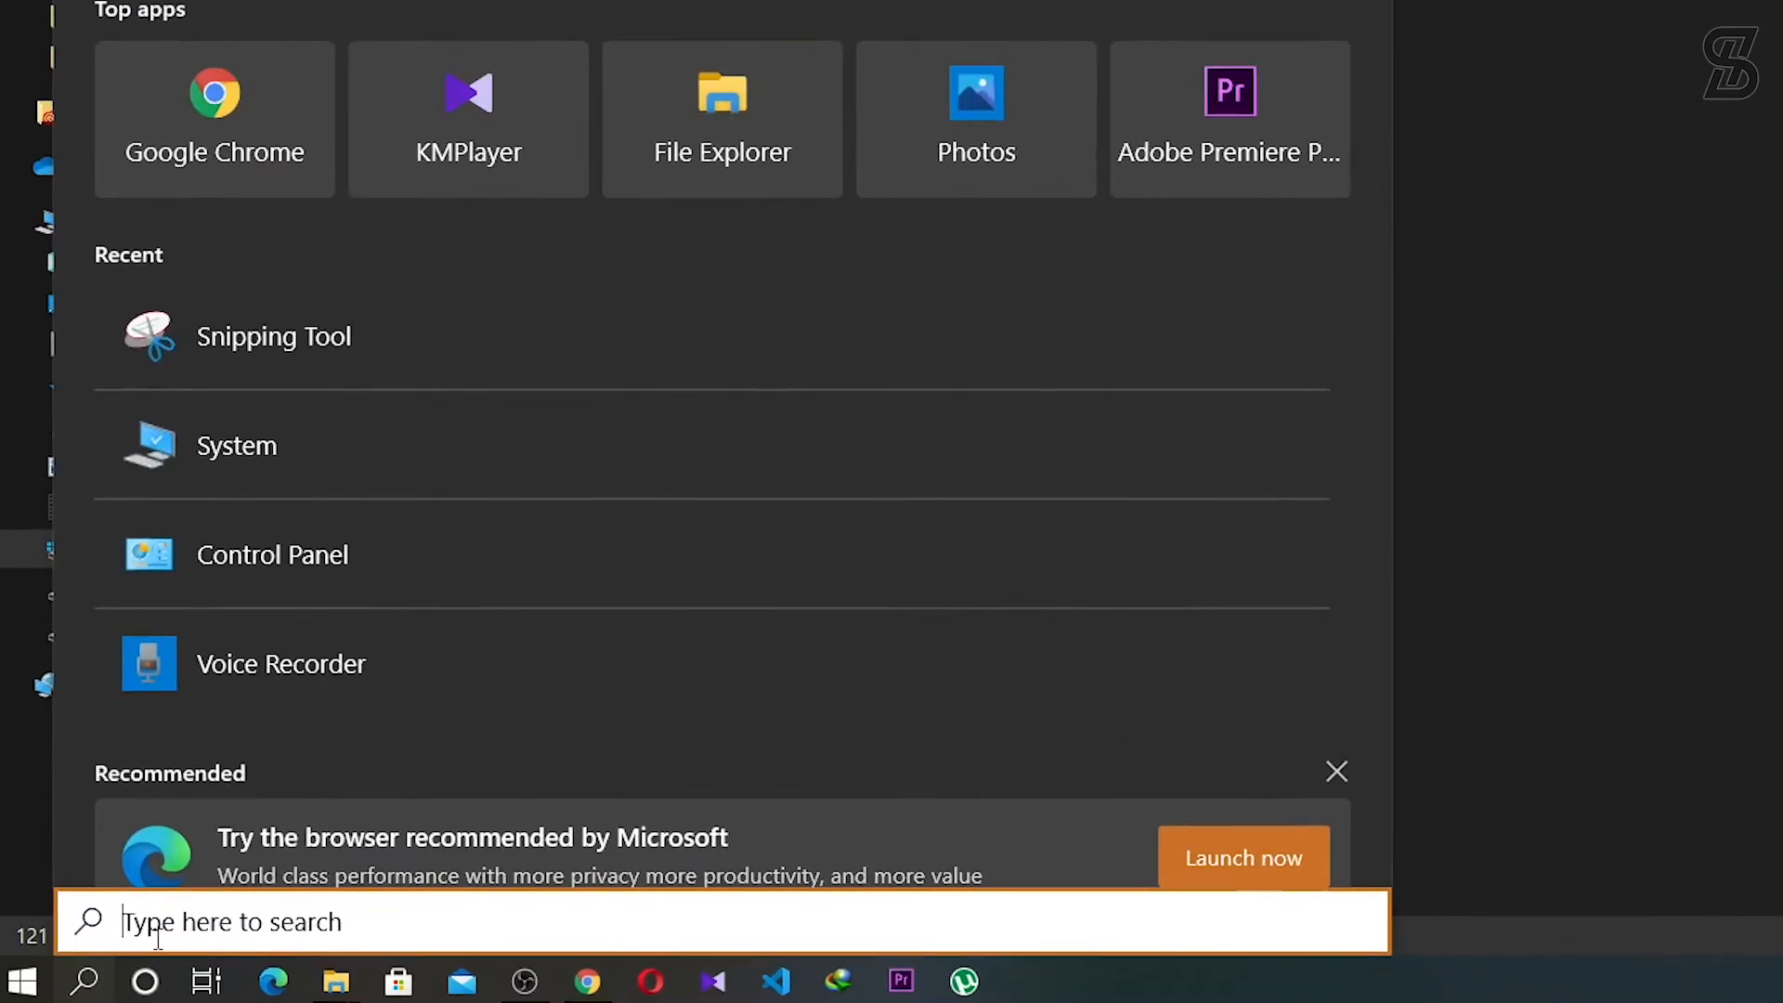
type("en")
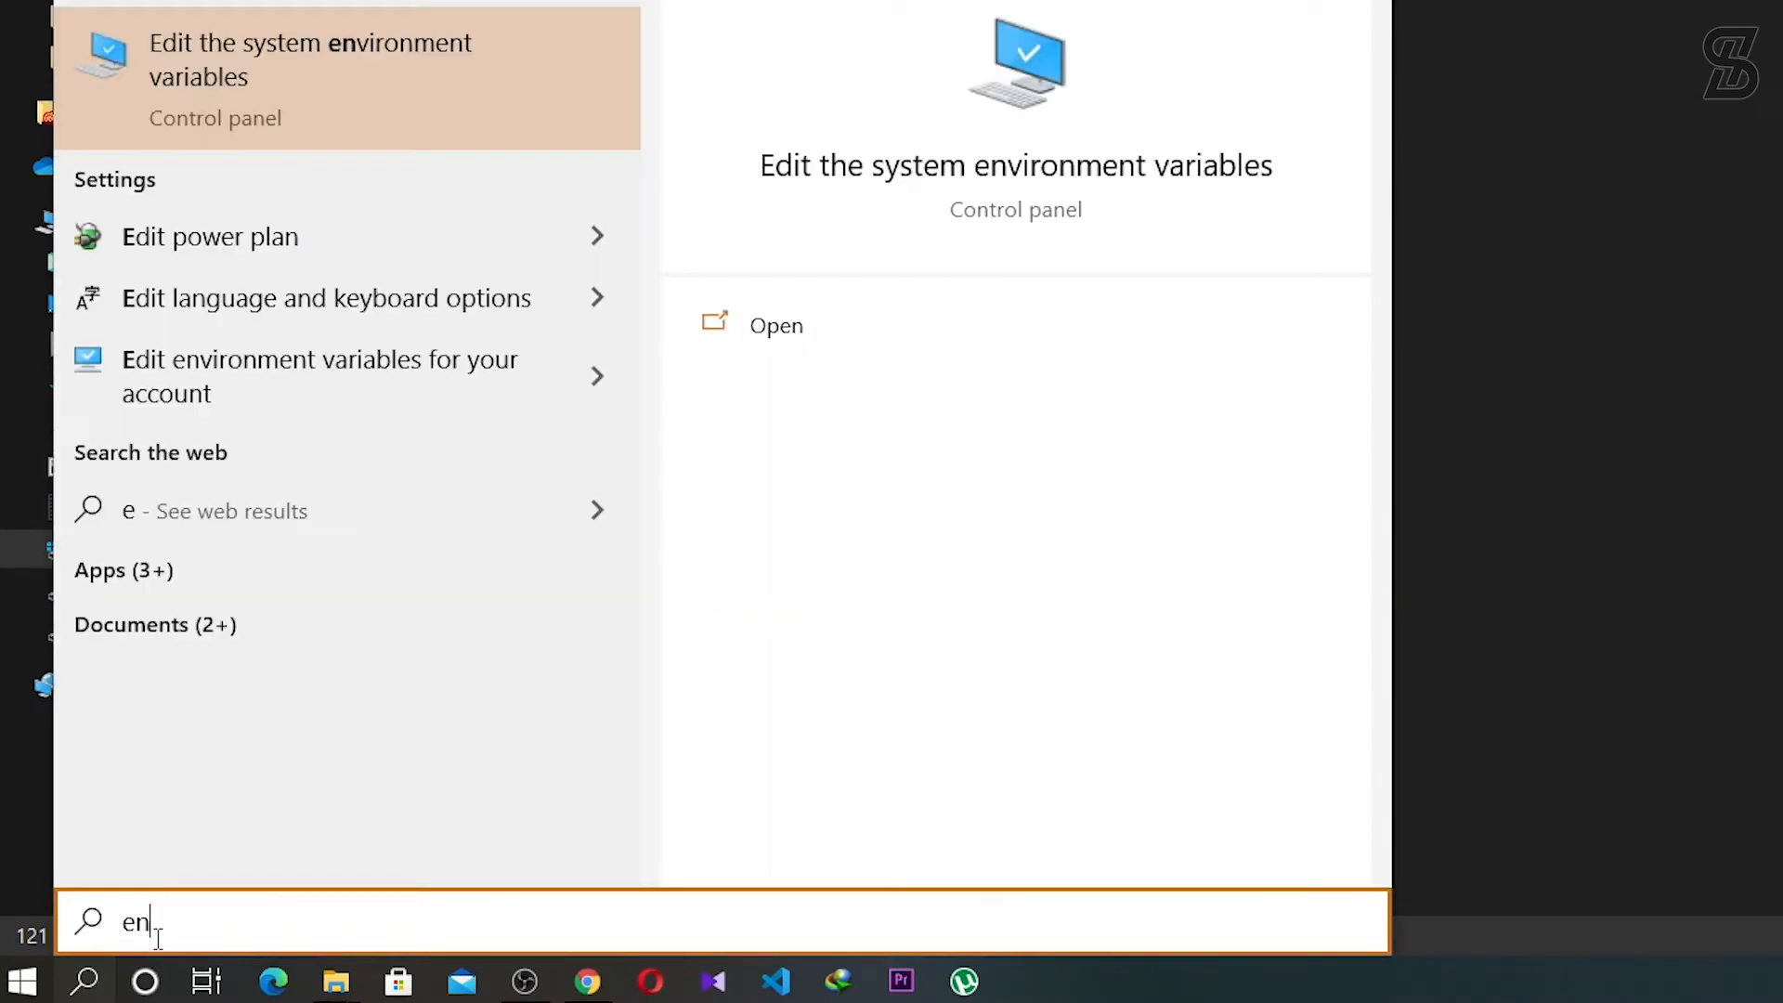
type("vi")
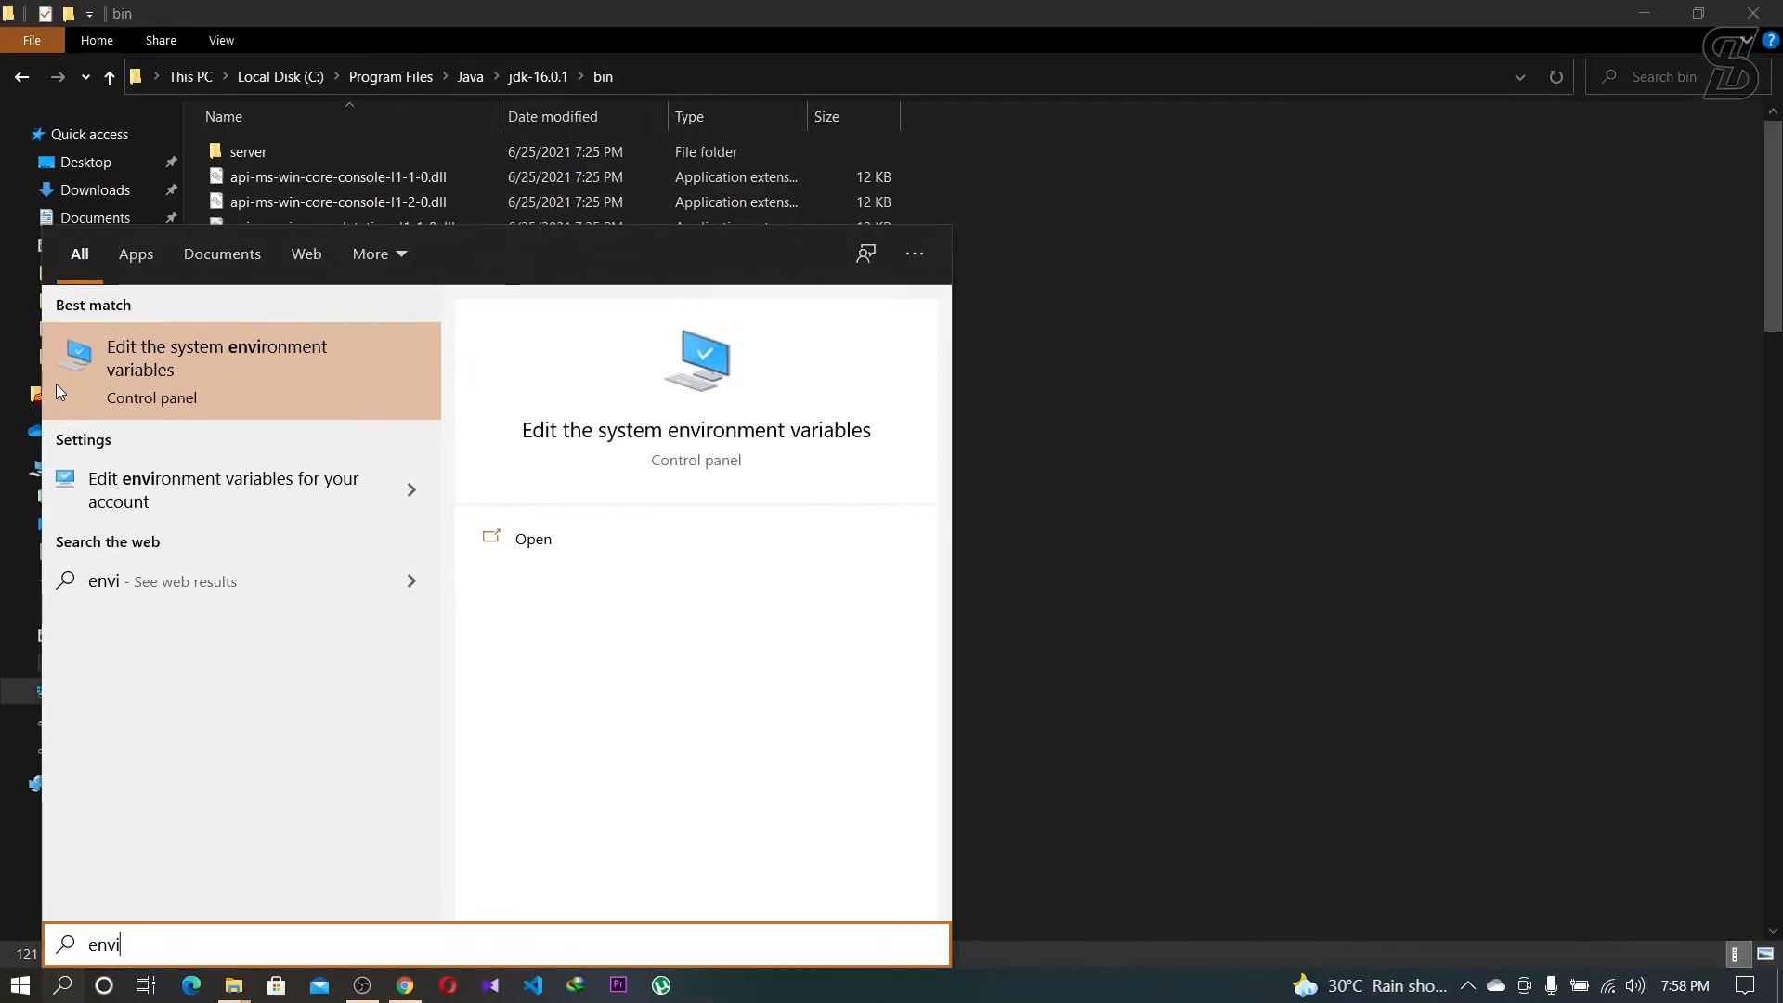
left_click(62, 325)
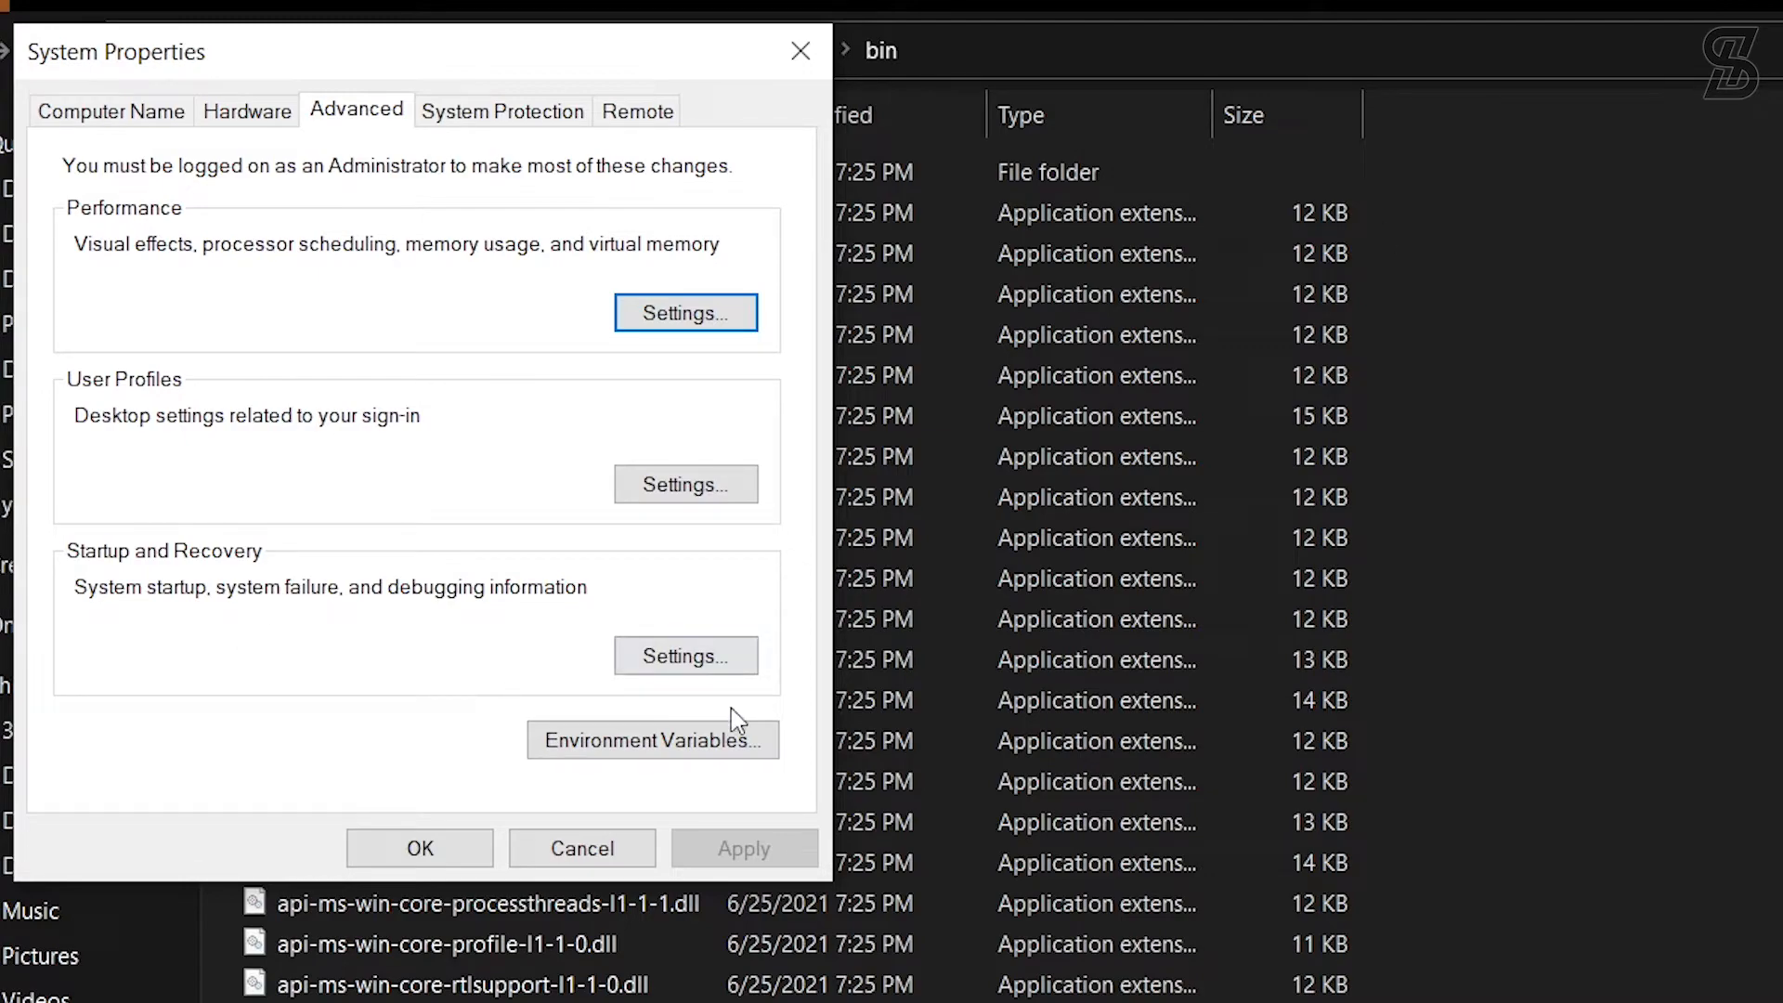
left_click(722, 743)
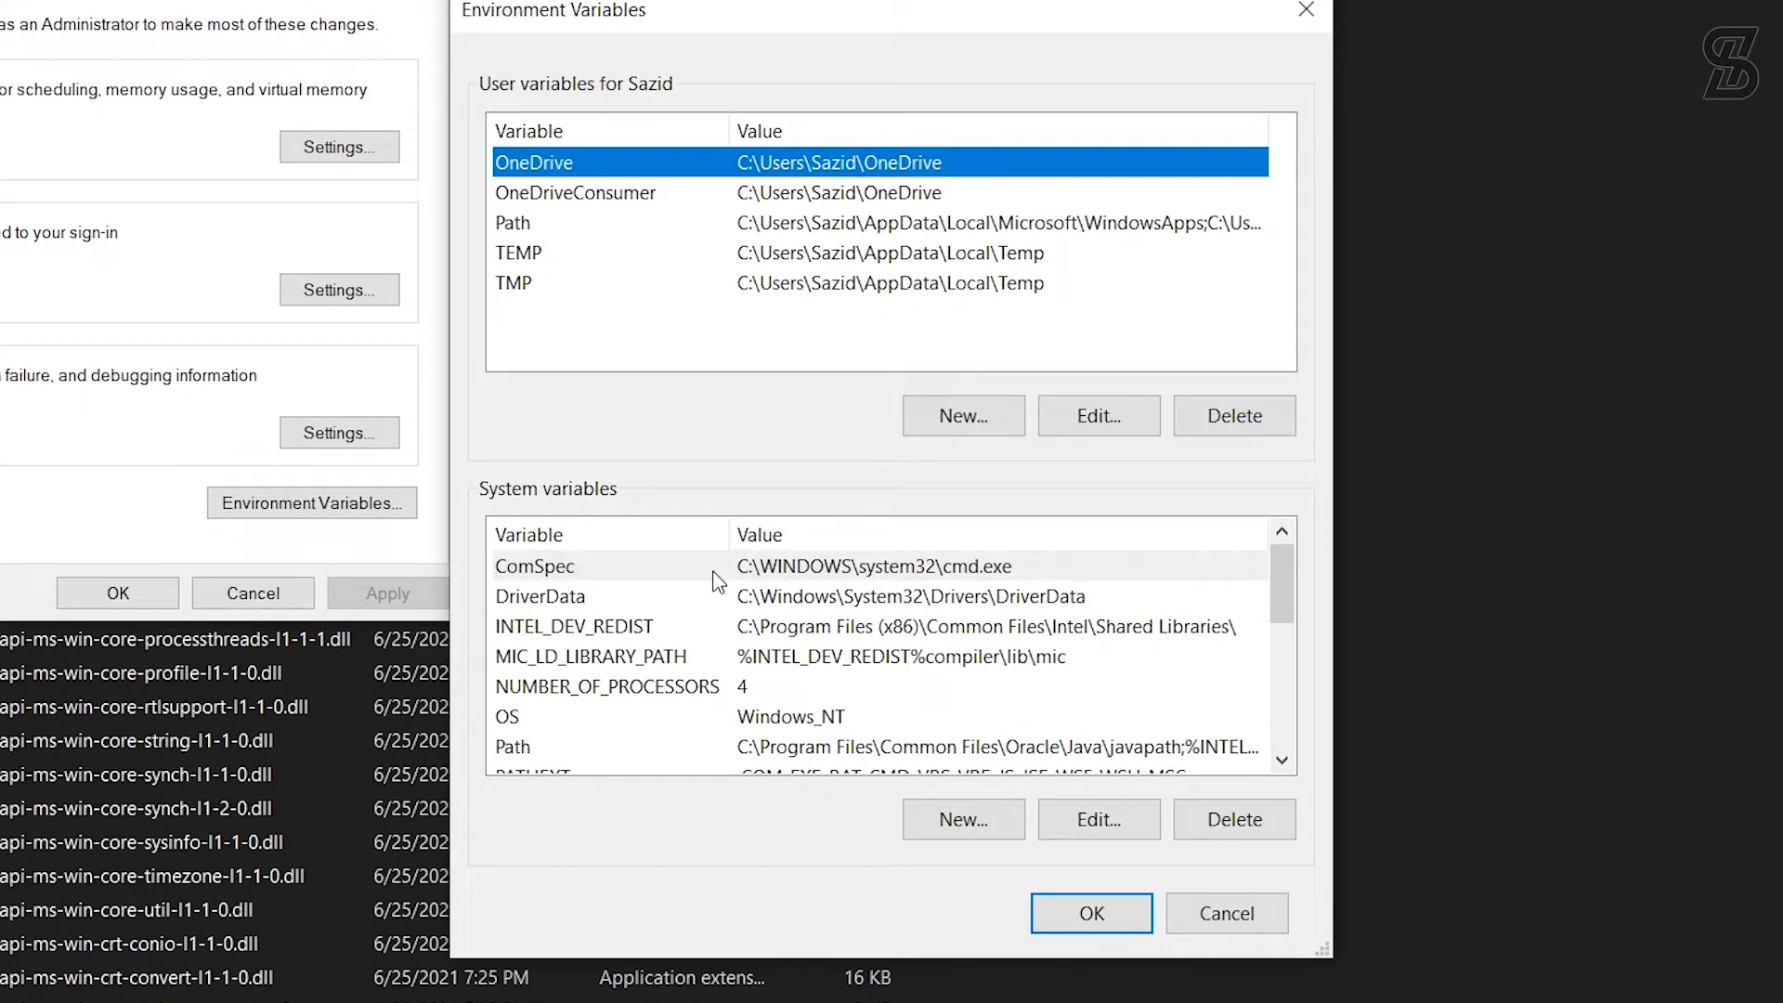
Add a new C:\Program Files\Java\jdk-16.0.1\bin entry to the system Path variable and save it.
scroll(619, 639, "down", 1)
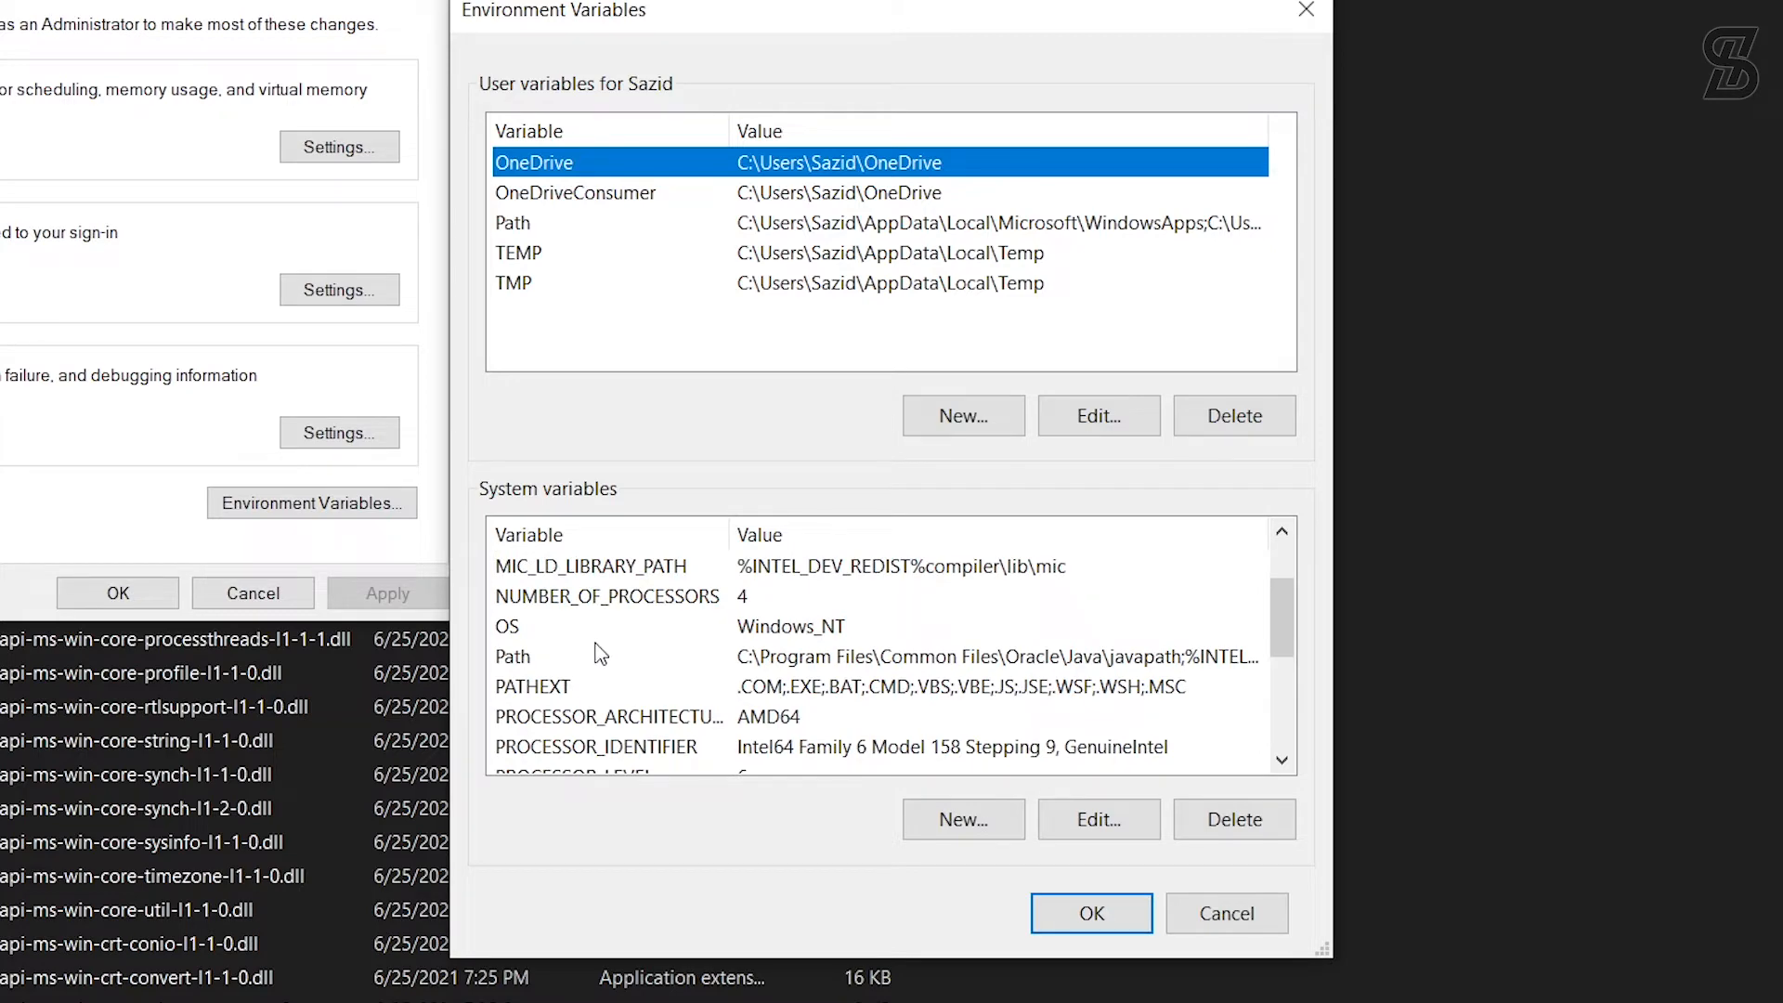
left_click(588, 659)
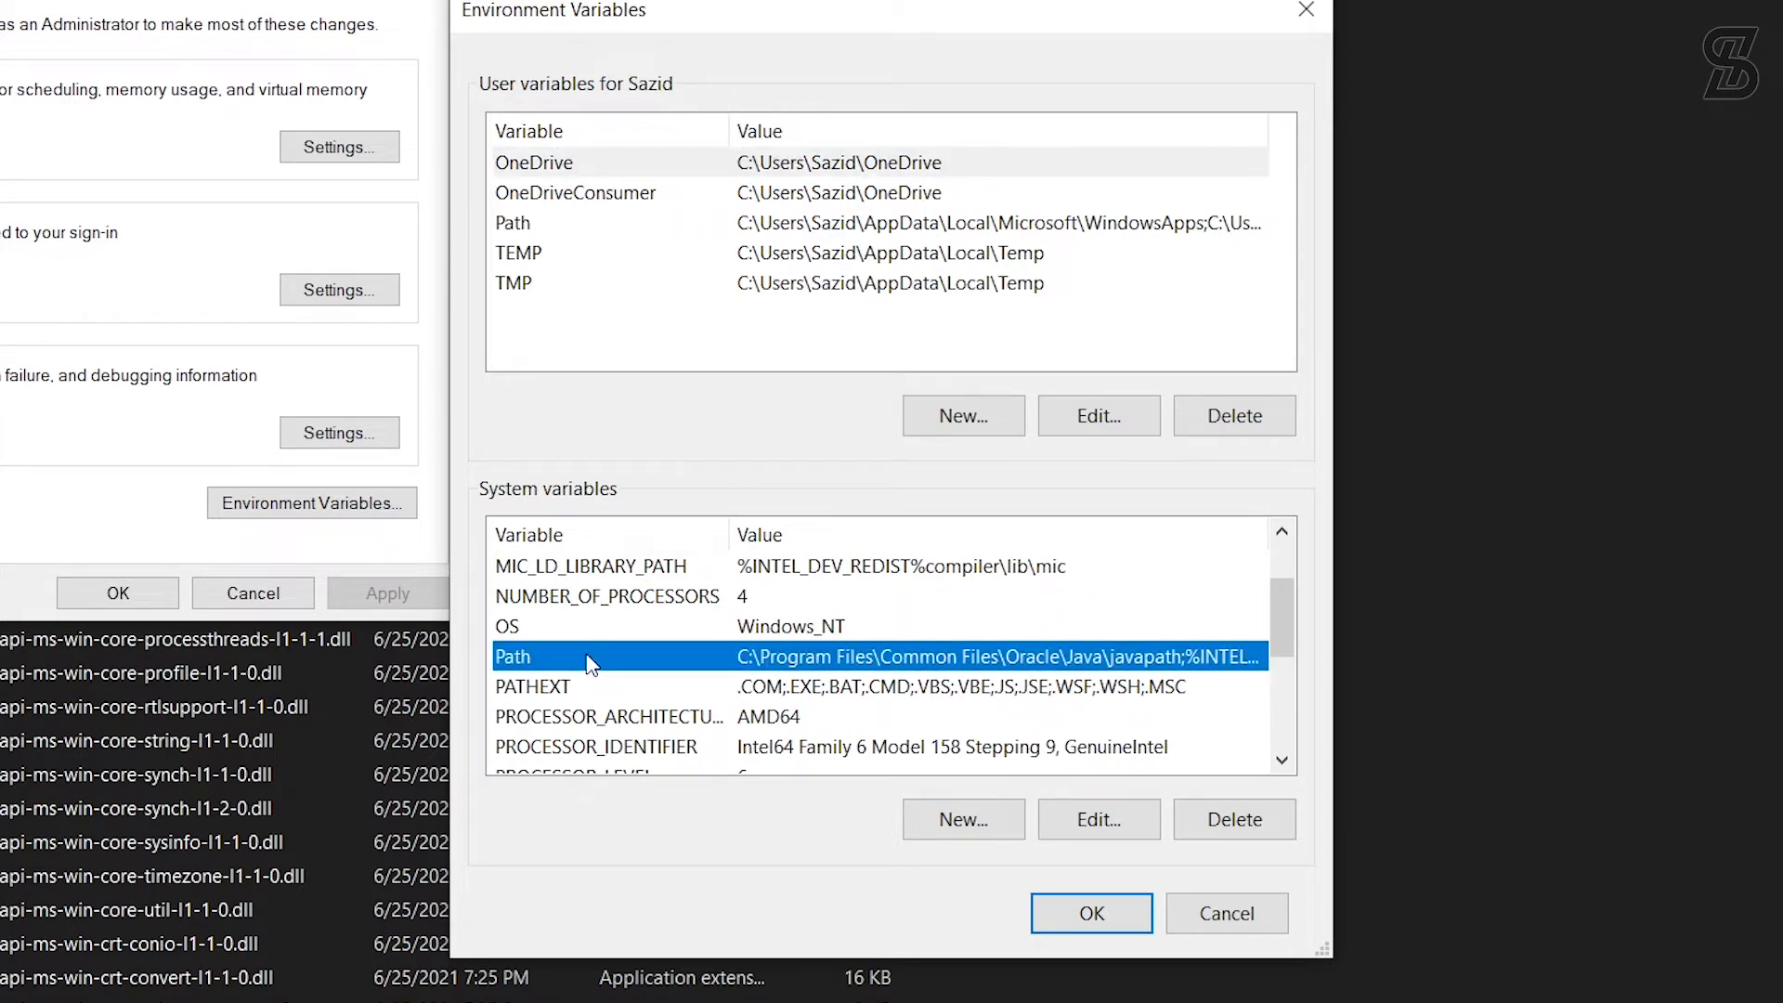
left_click(1099, 819)
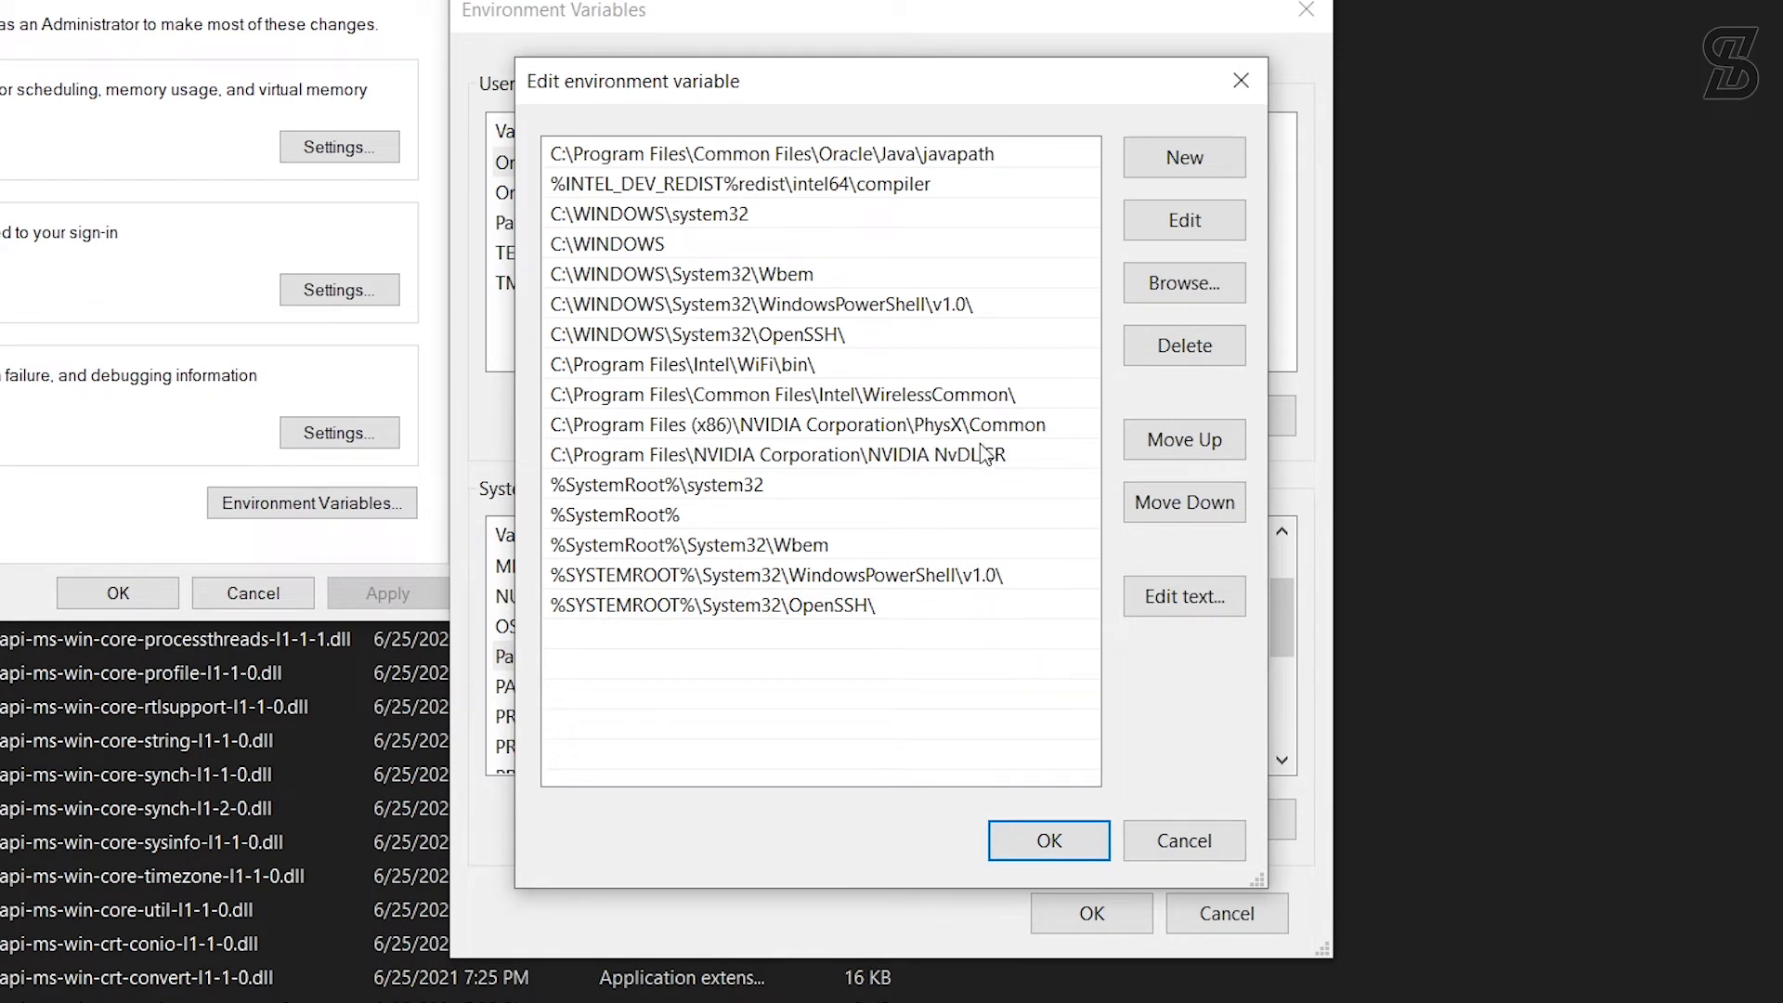
left_click(1166, 175)
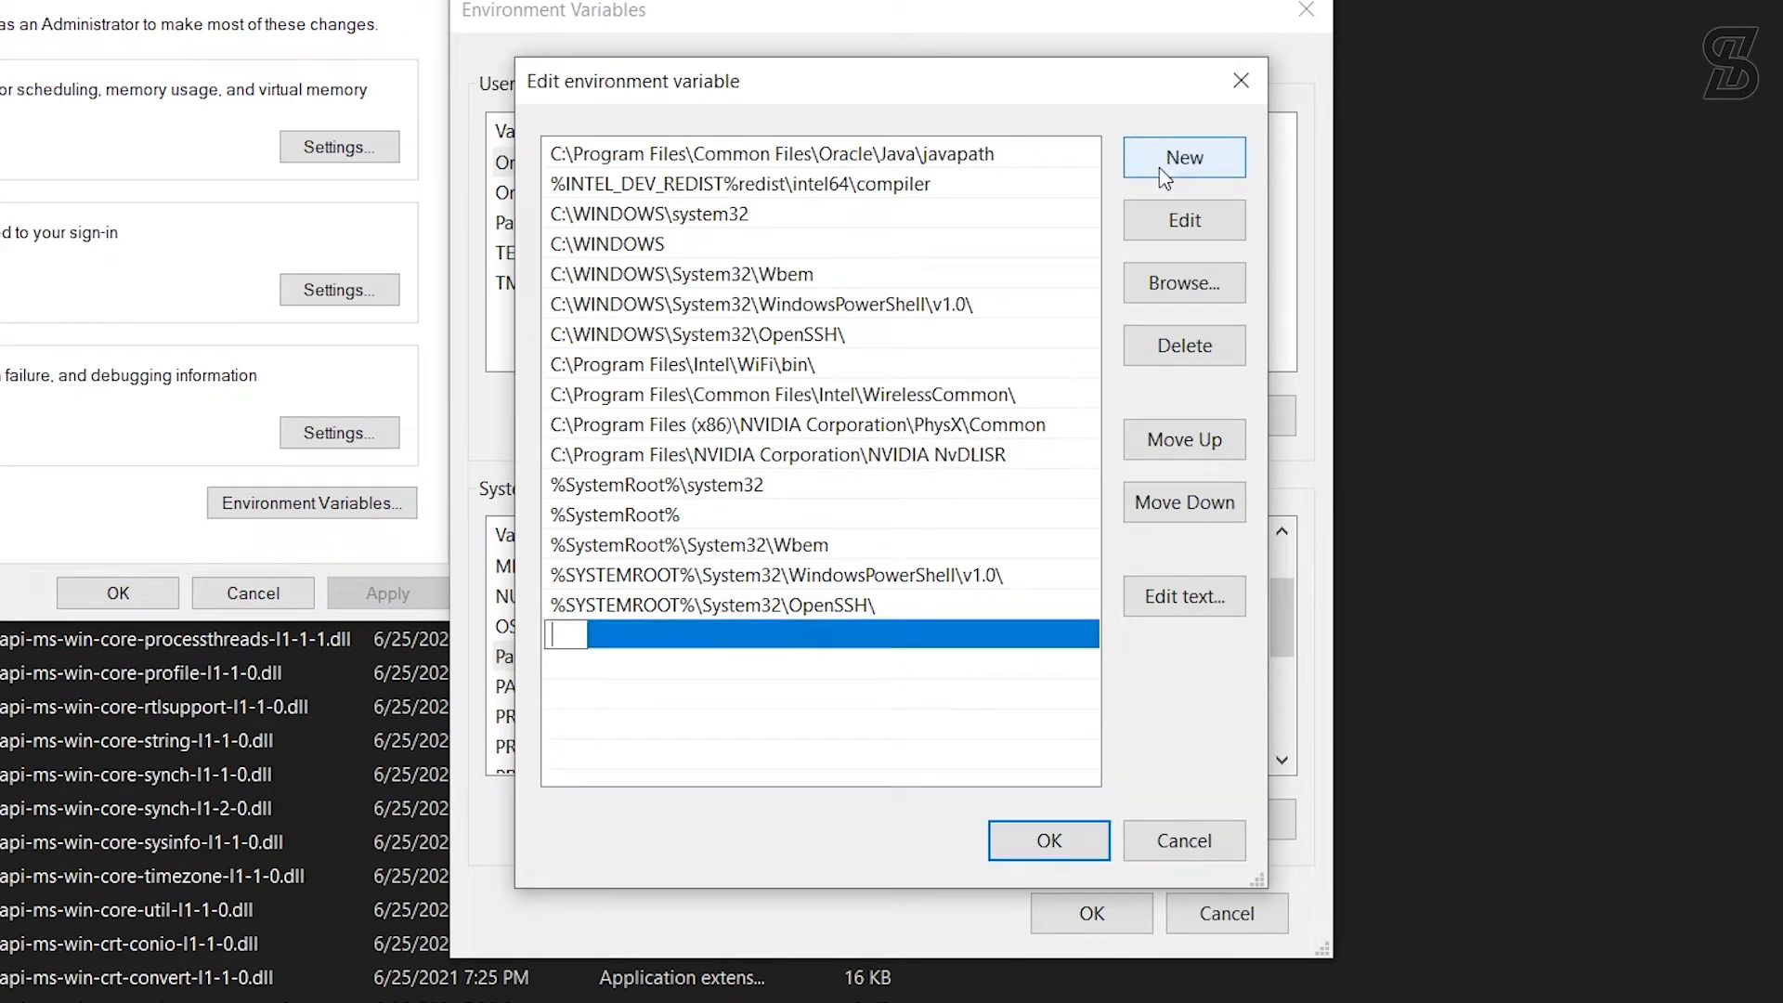
key("ctrl+v")
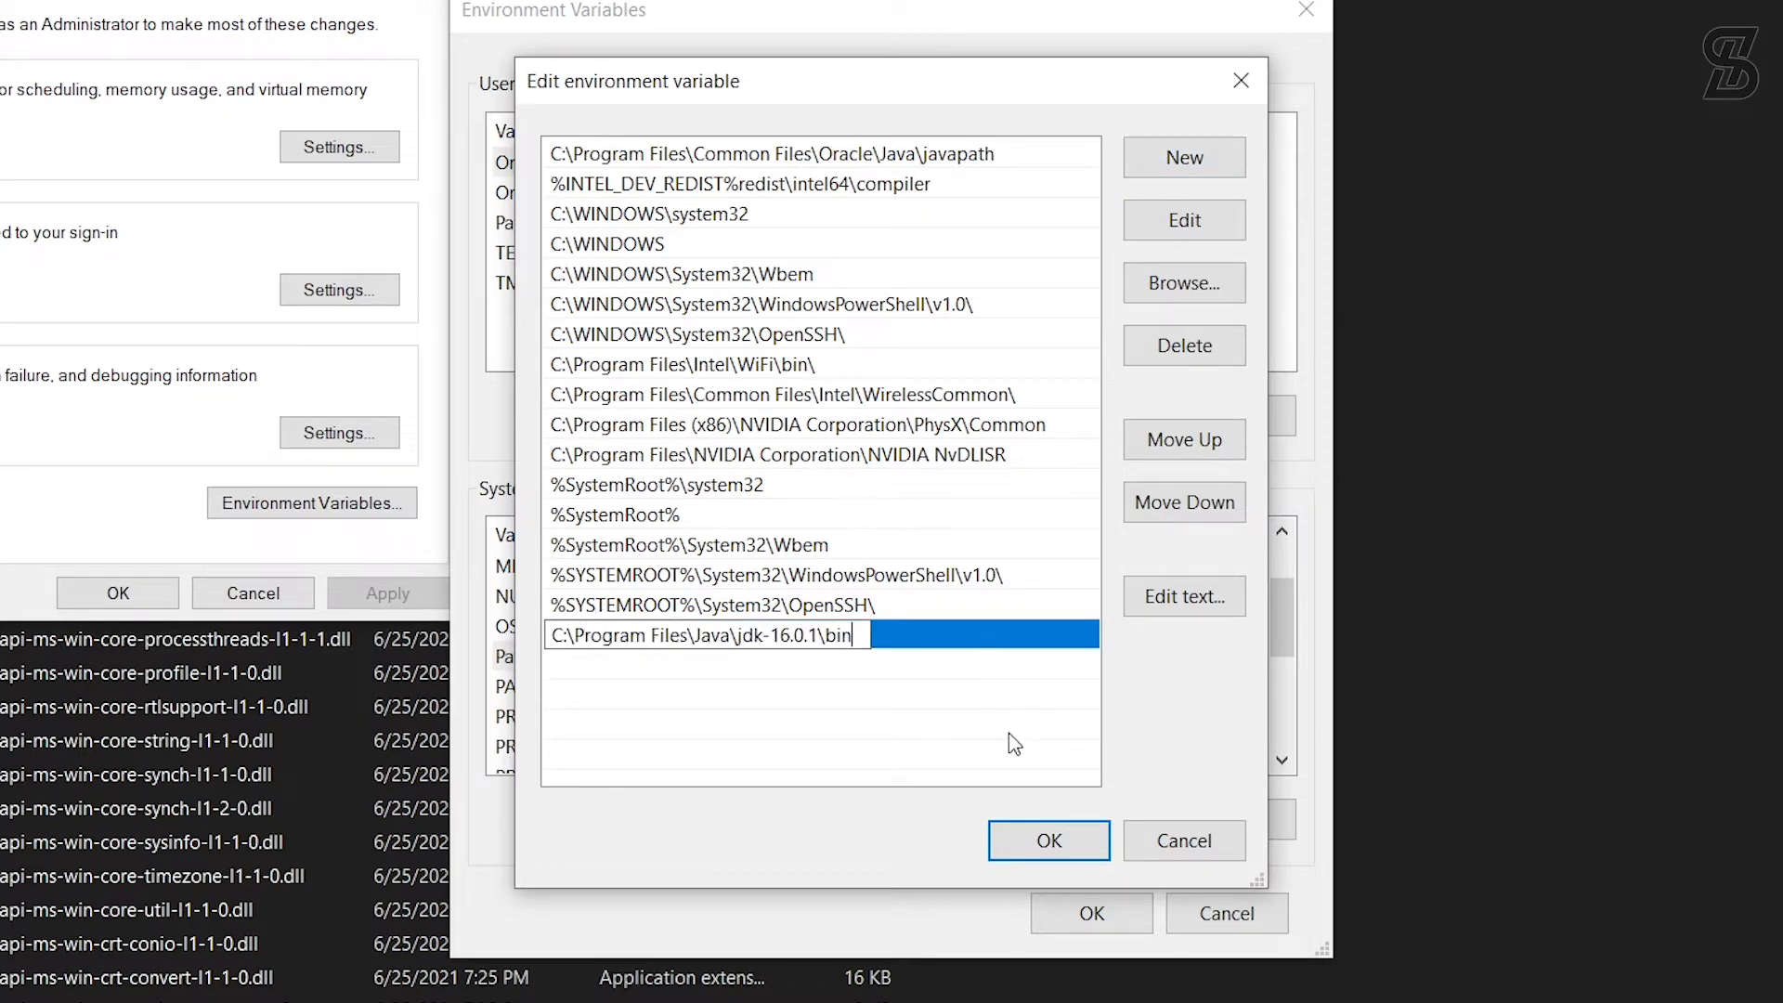
left_click(1057, 842)
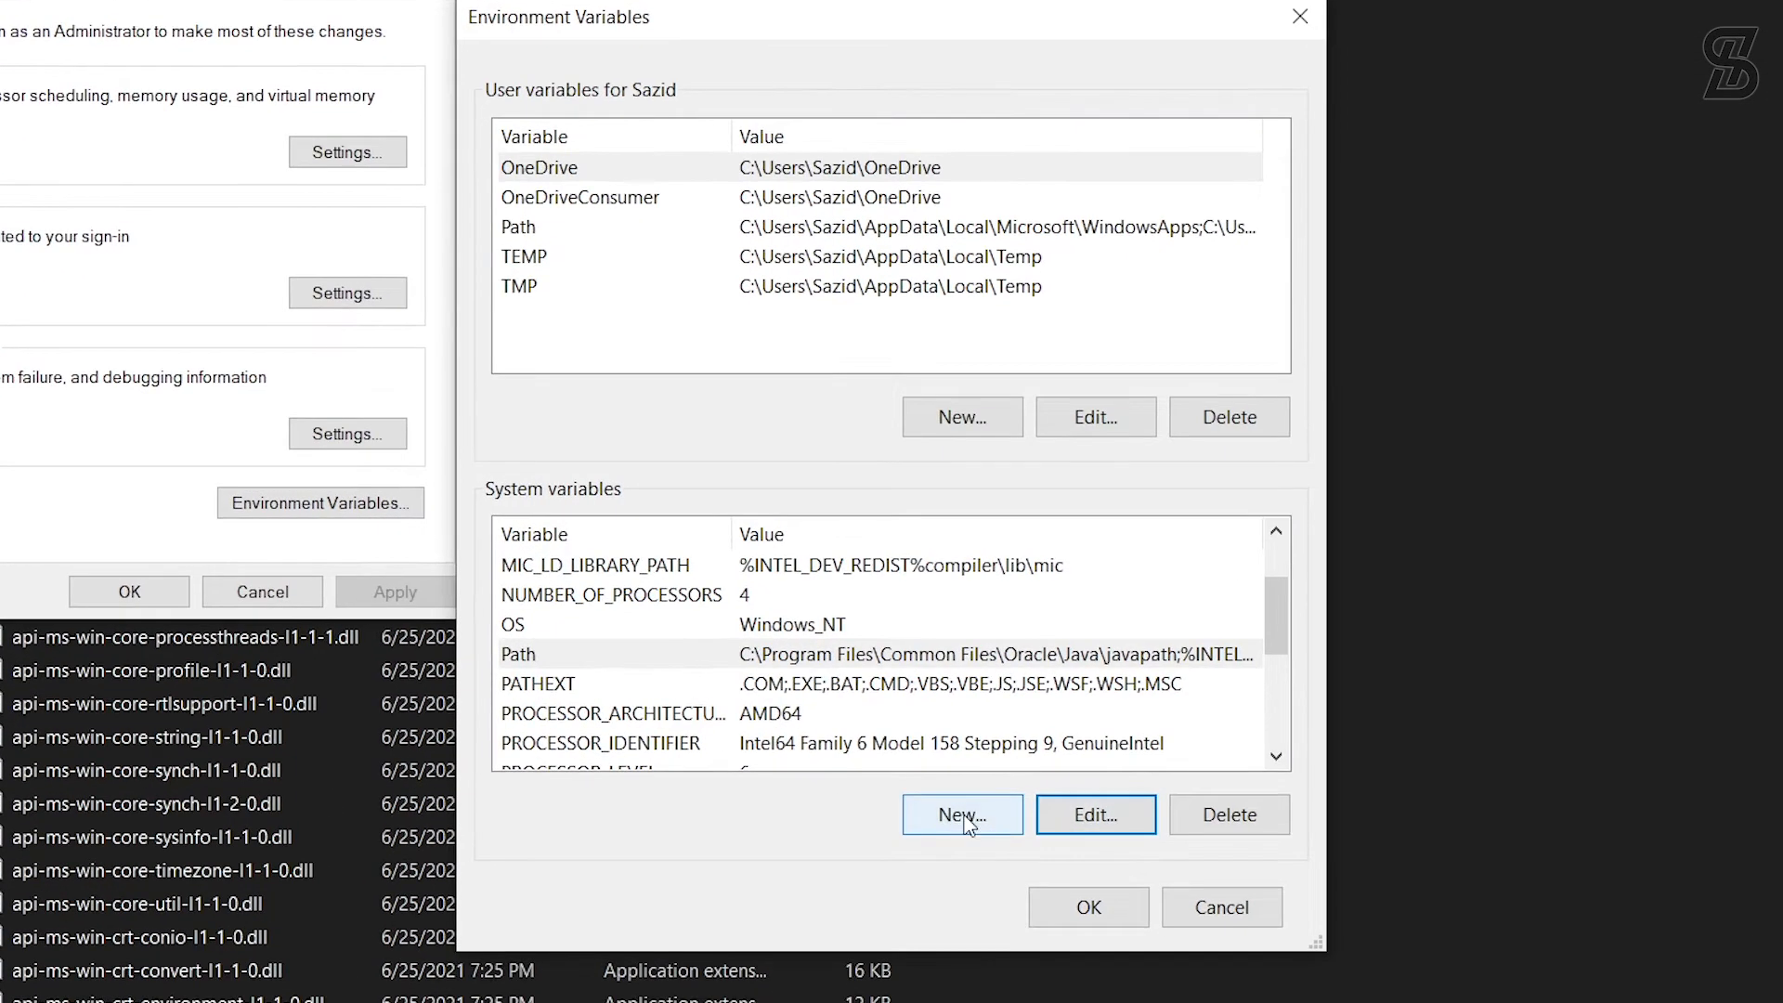
Start a new system variable and name it JAVA_HOME.
left_click(962, 815)
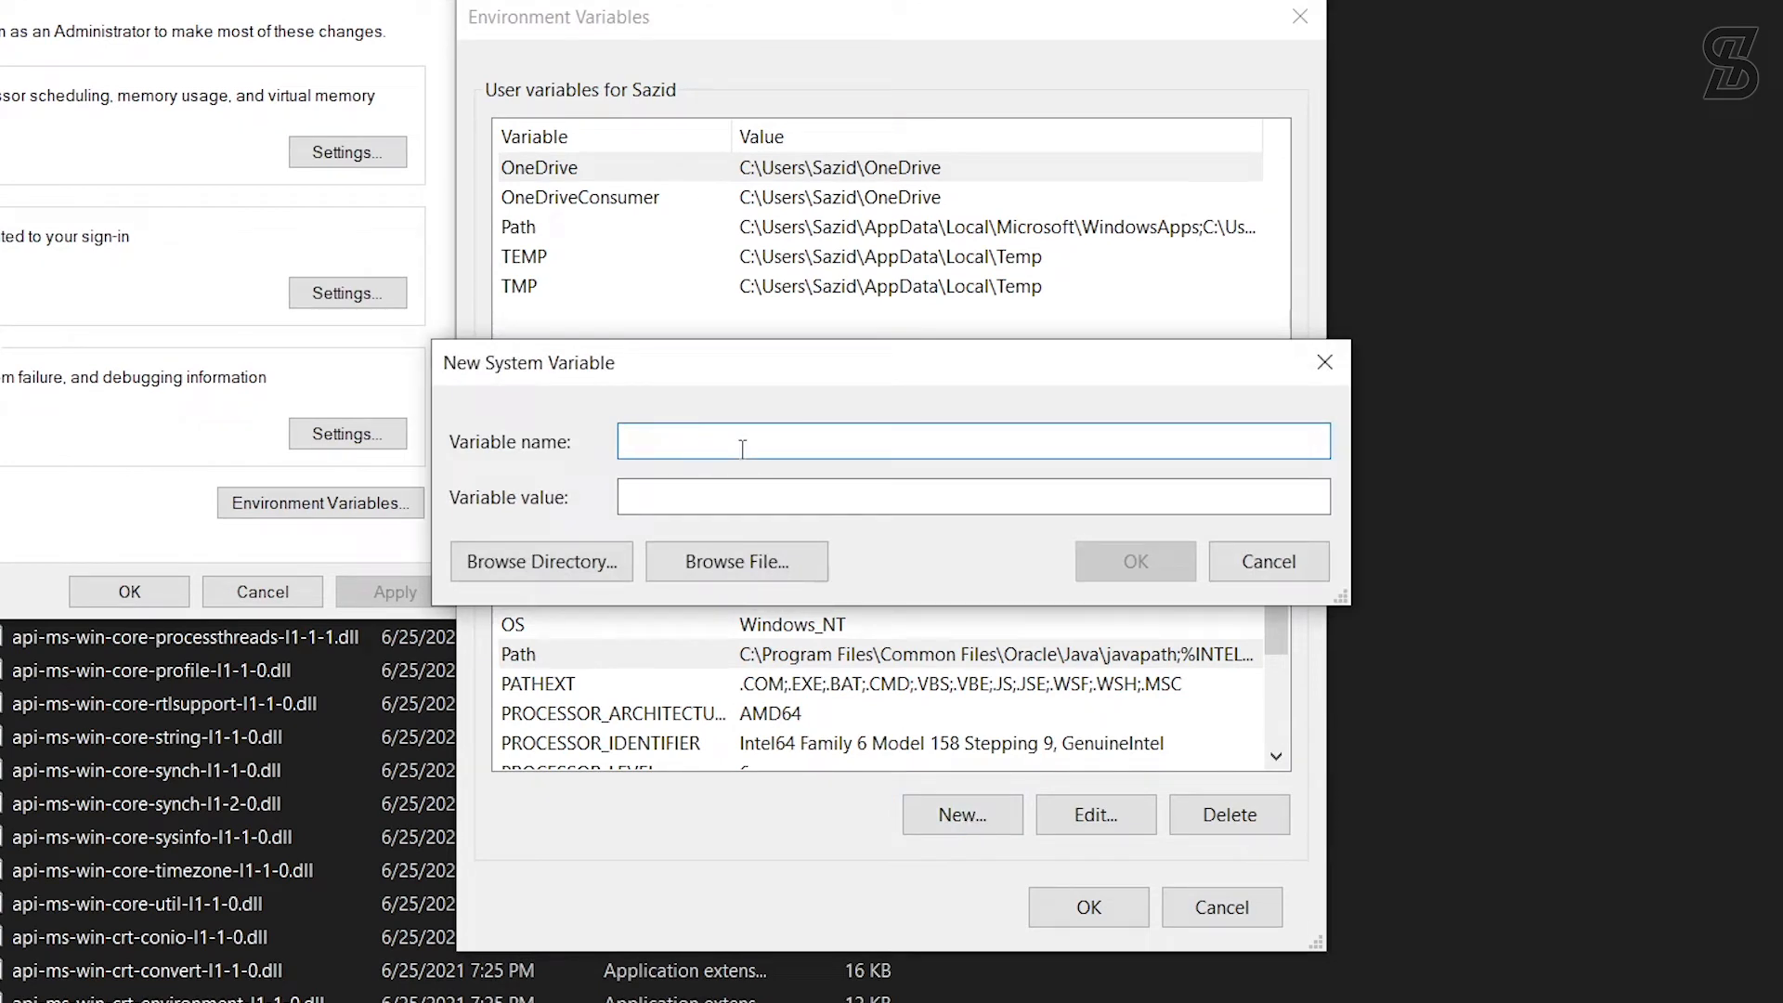
type("JAVA_HOME")
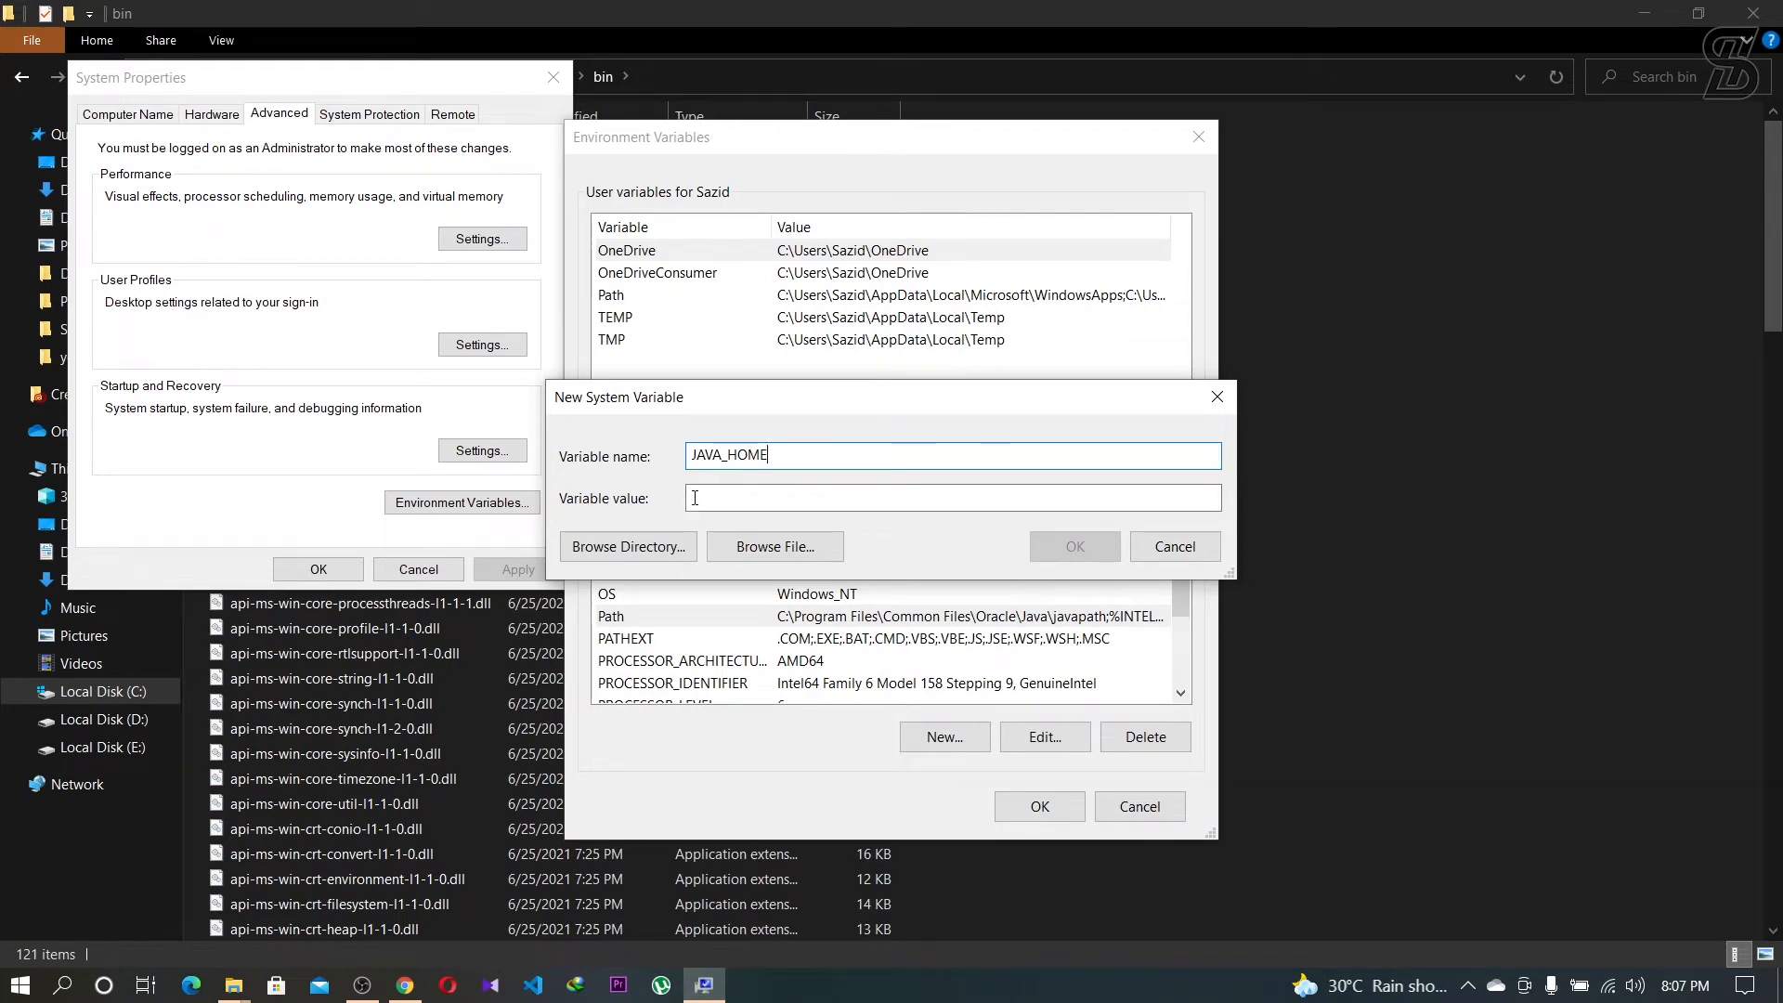
In File Explorer, go up from bin to the jdk-16.0.1 folder and copy its full path to the clipboard.
left_click(944, 20)
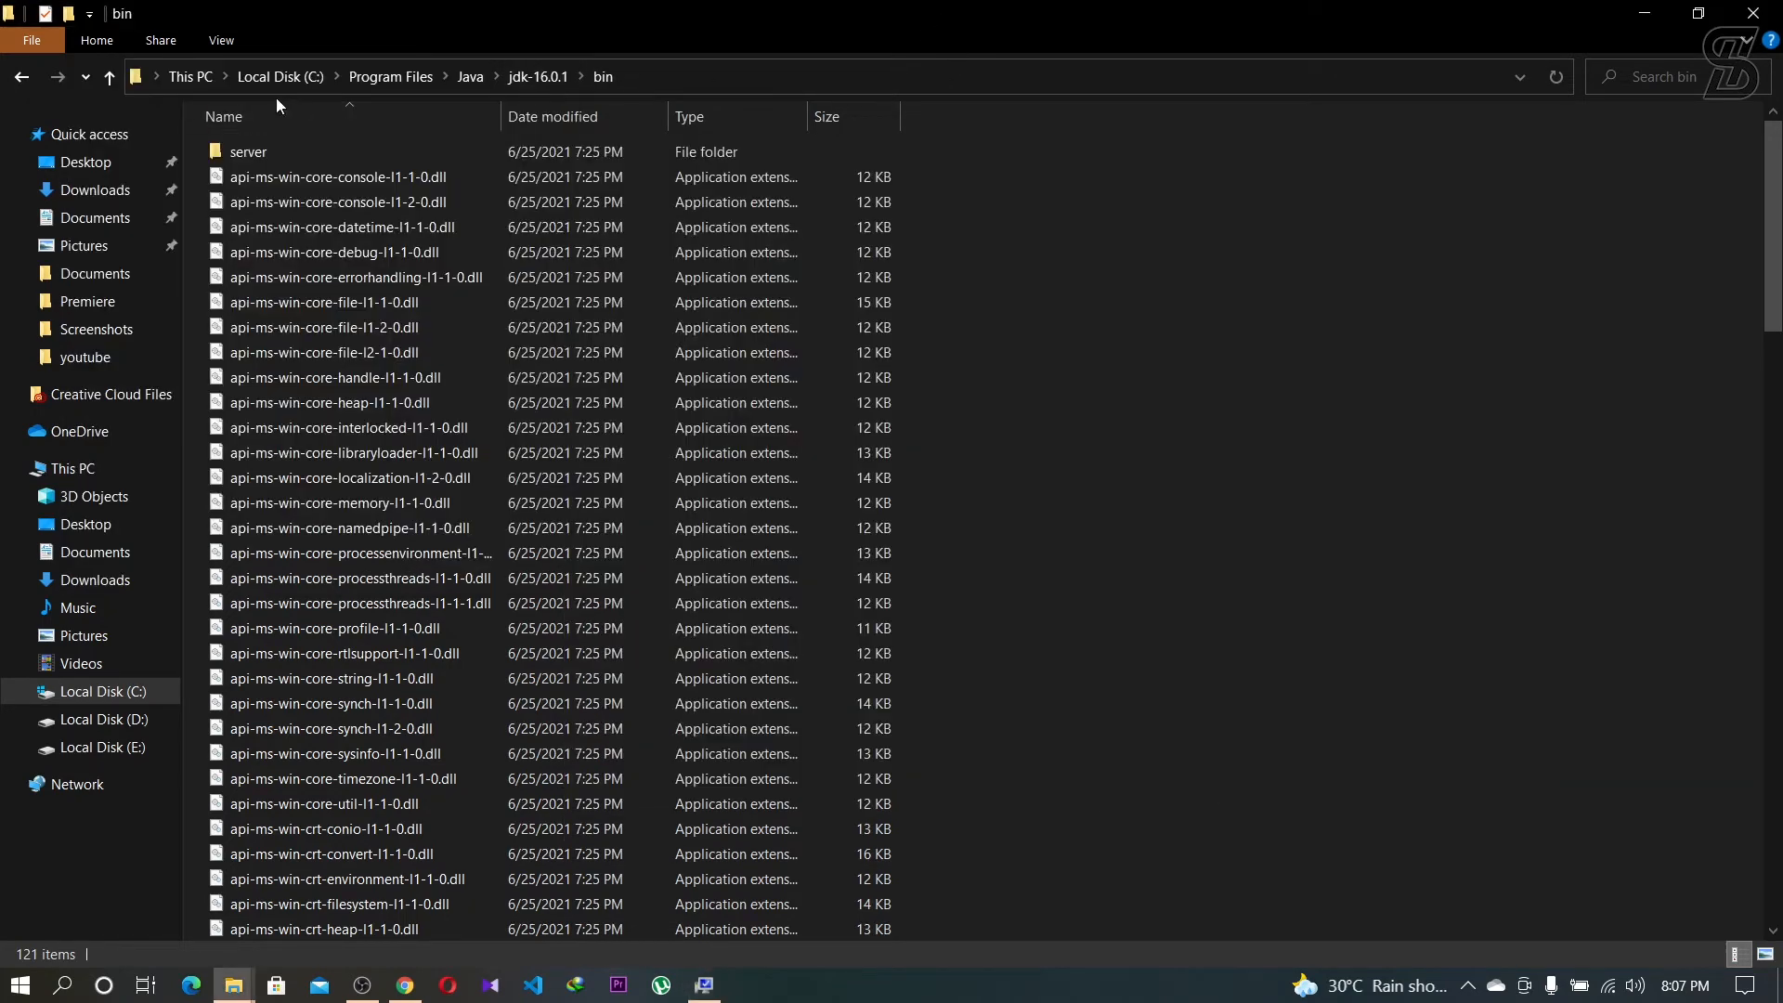
left_click(104, 77)
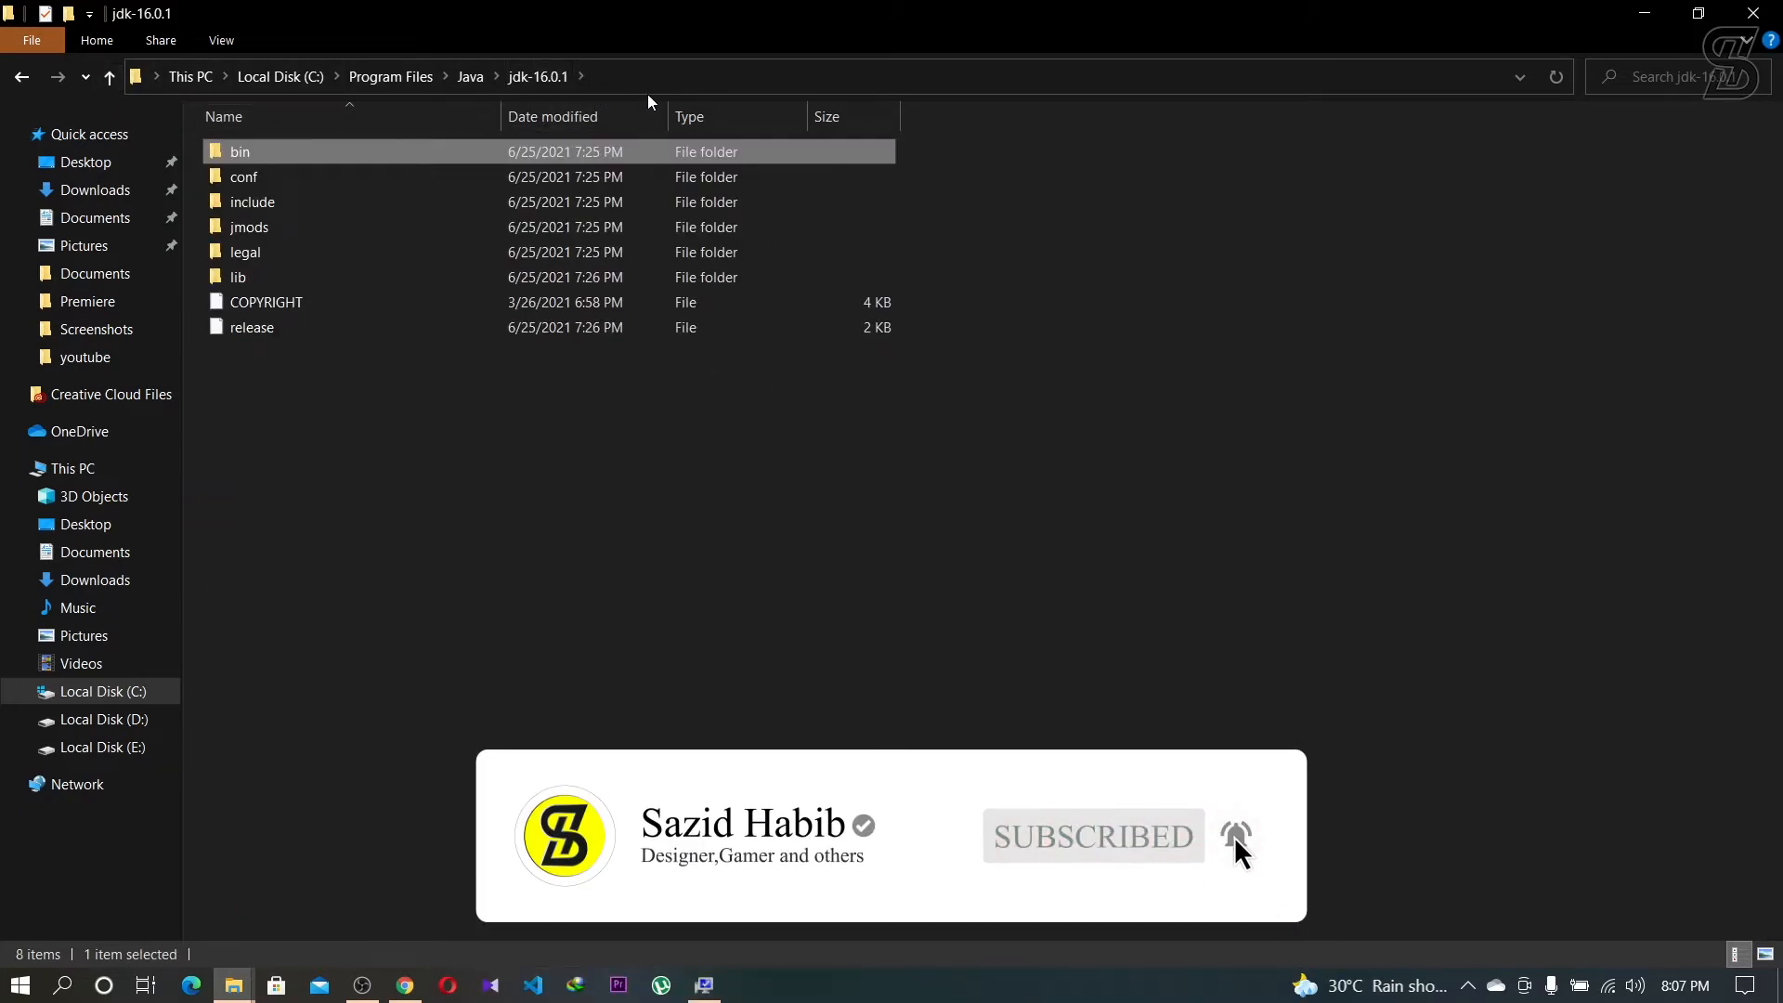
left_click(652, 78)
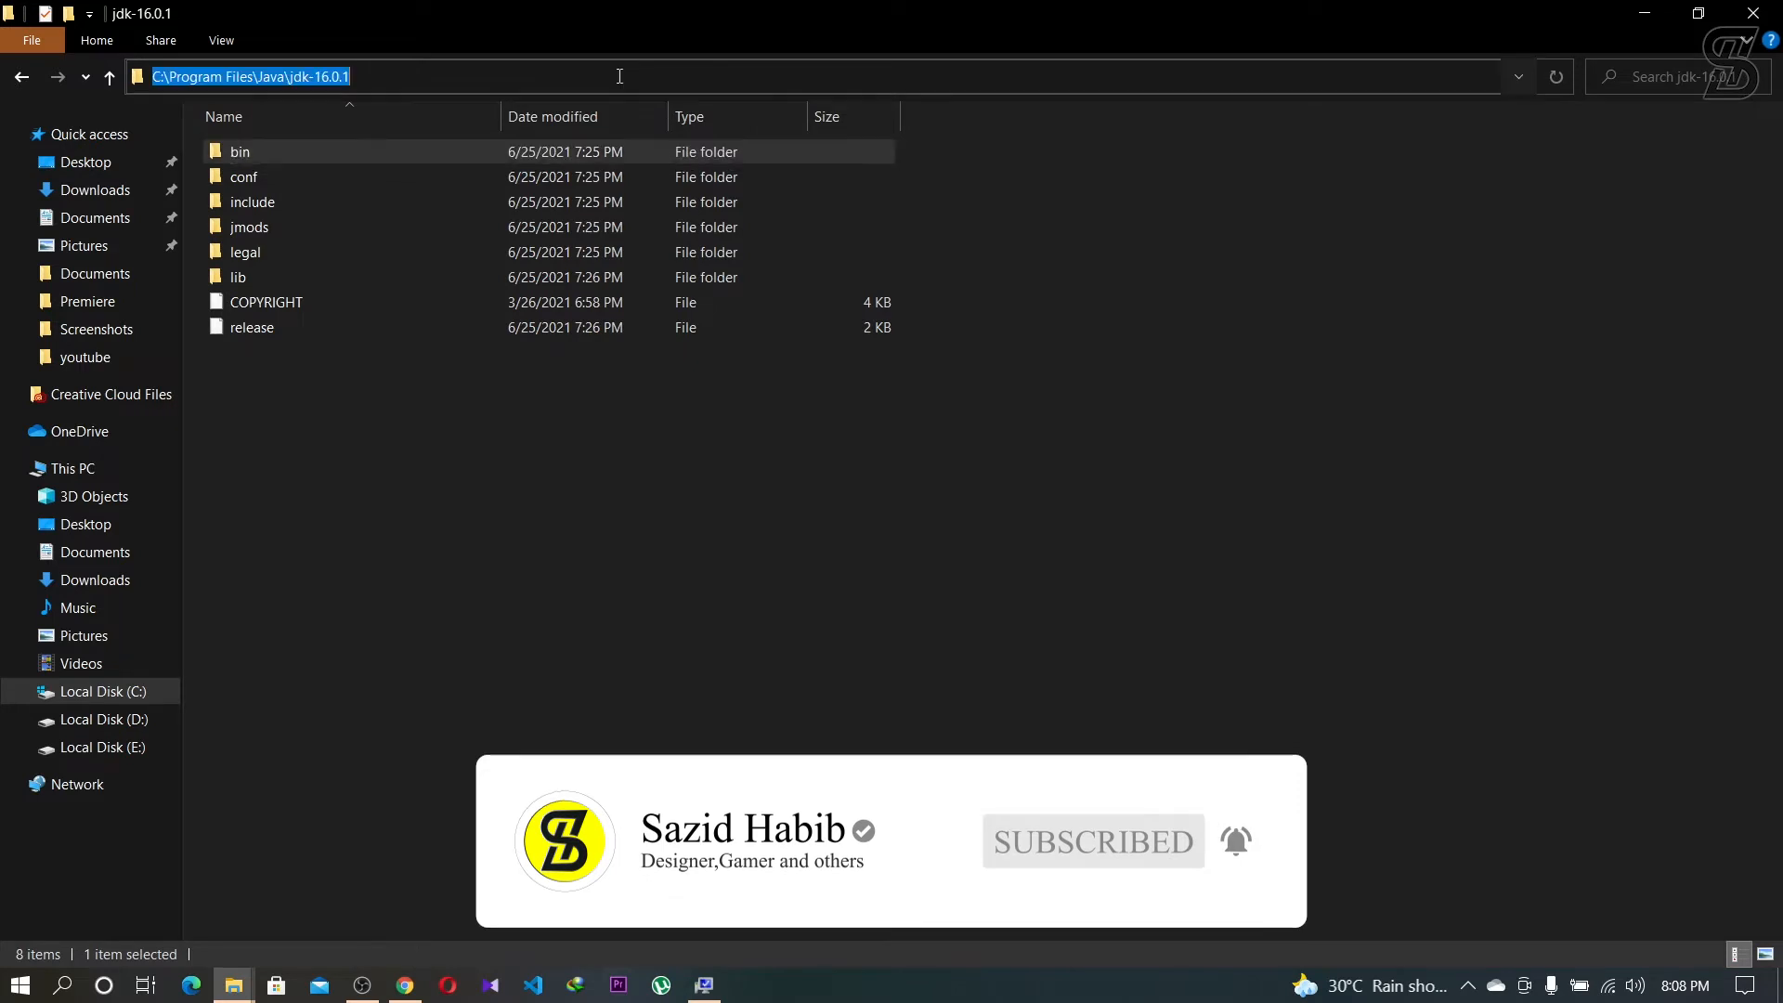
right_click(301, 72)
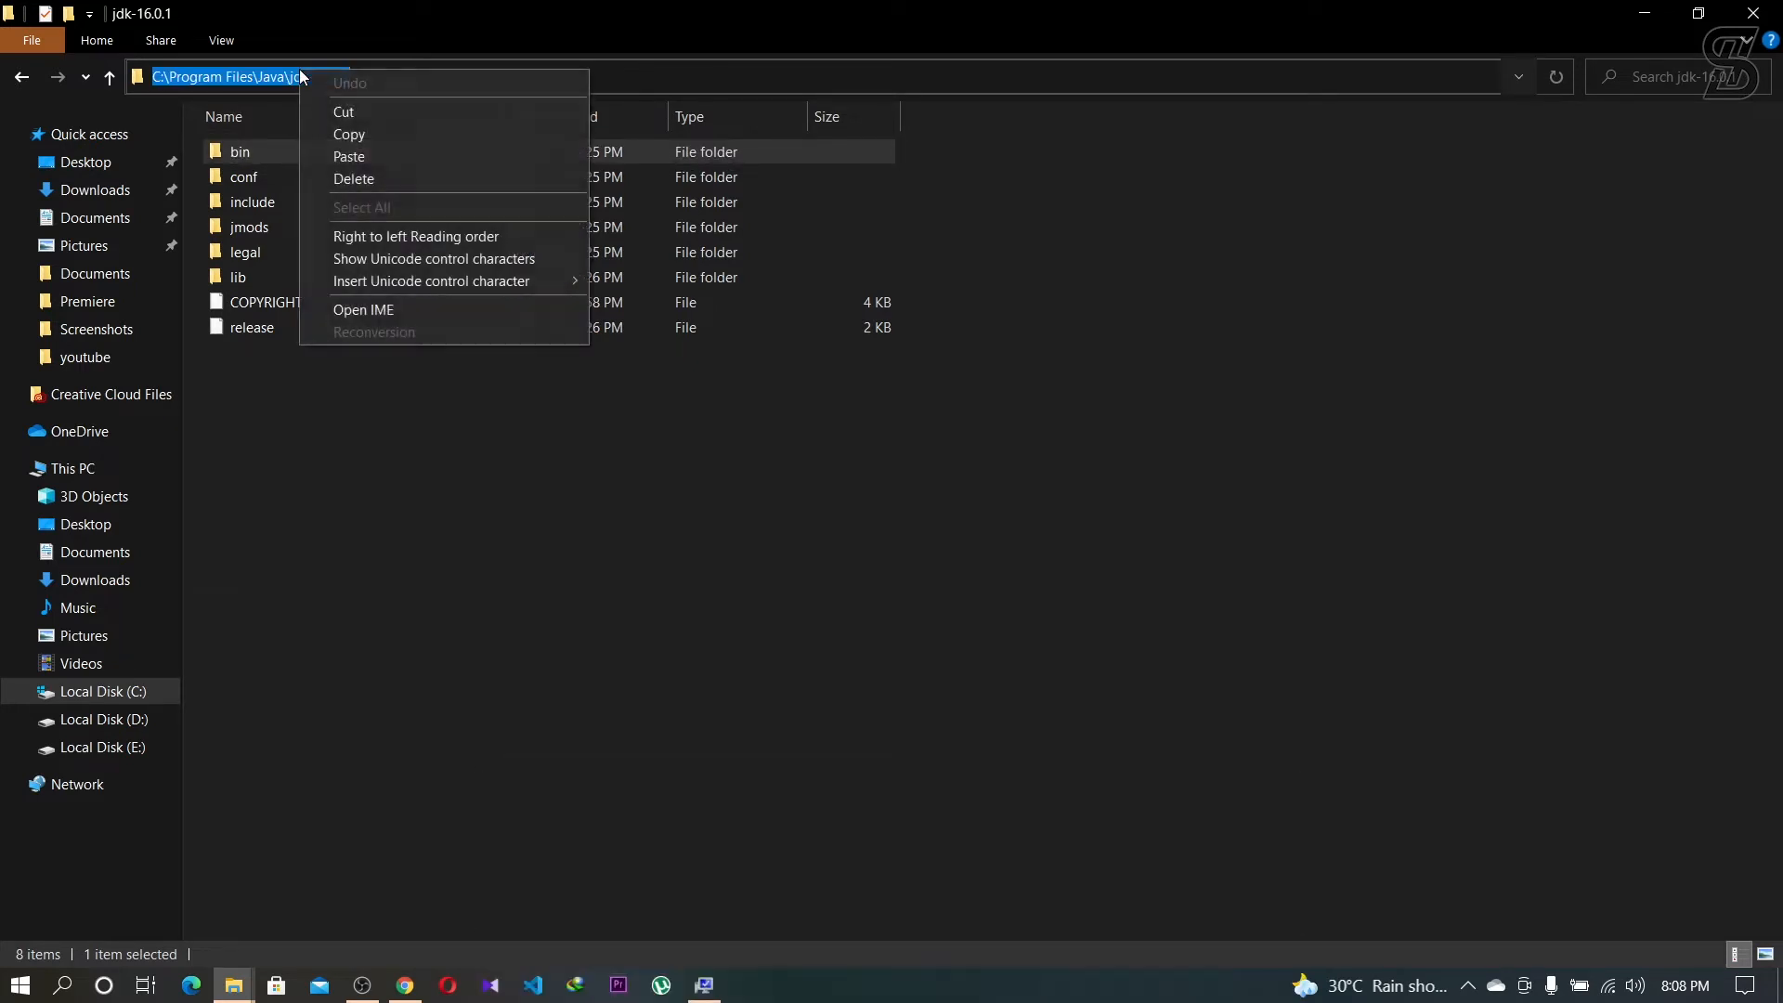
left_click(327, 135)
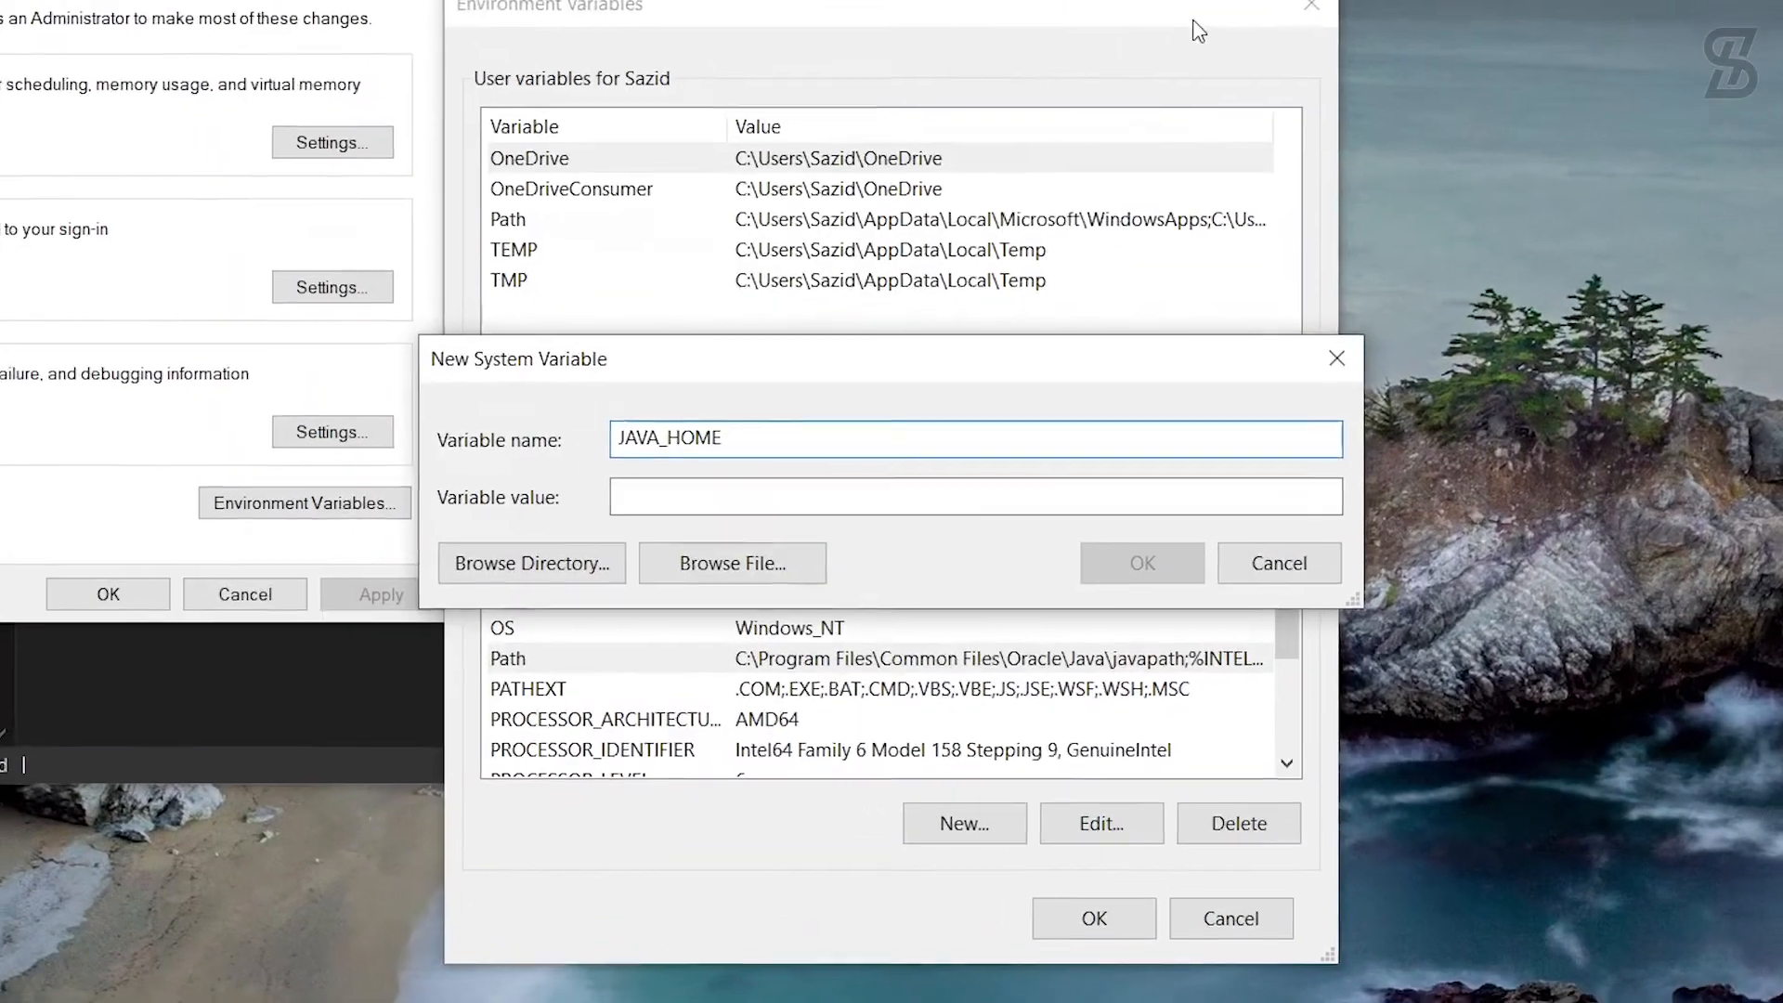
Set the JAVA_HOME variable's value to C:\Program Files\Java\jdk-16.0.1 and save the variable.
left_click(660, 495)
key("ctrl+v")
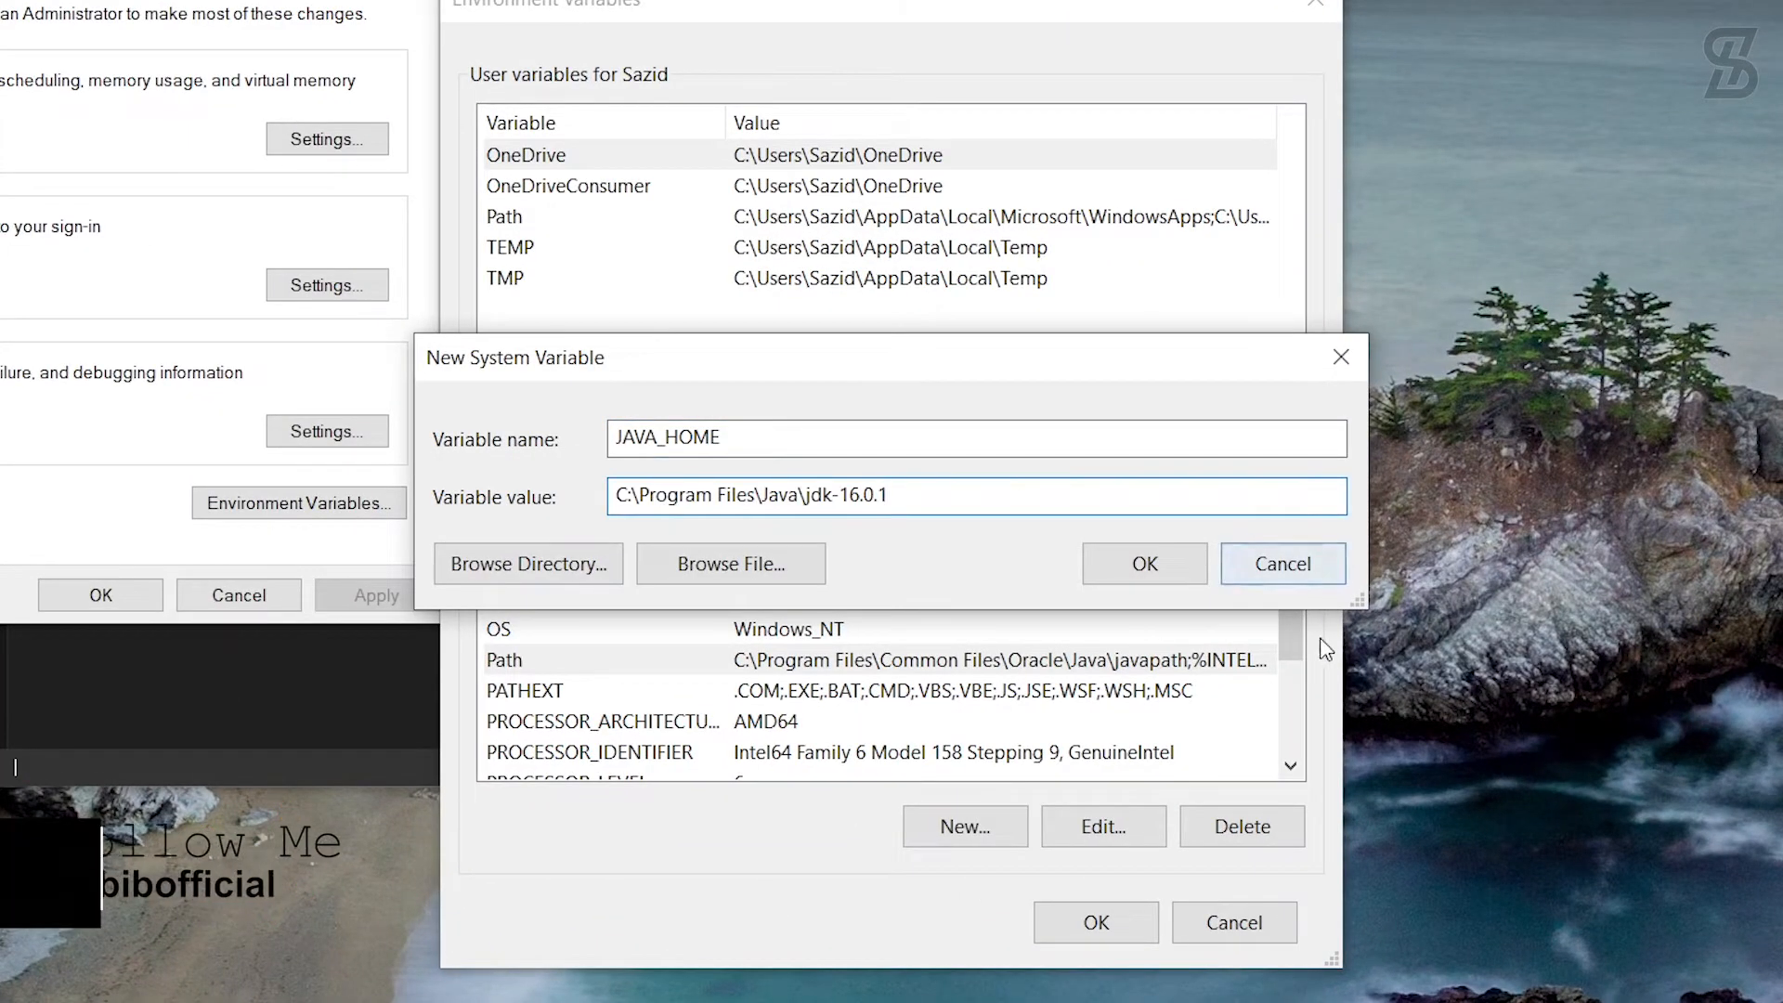
left_click(1145, 566)
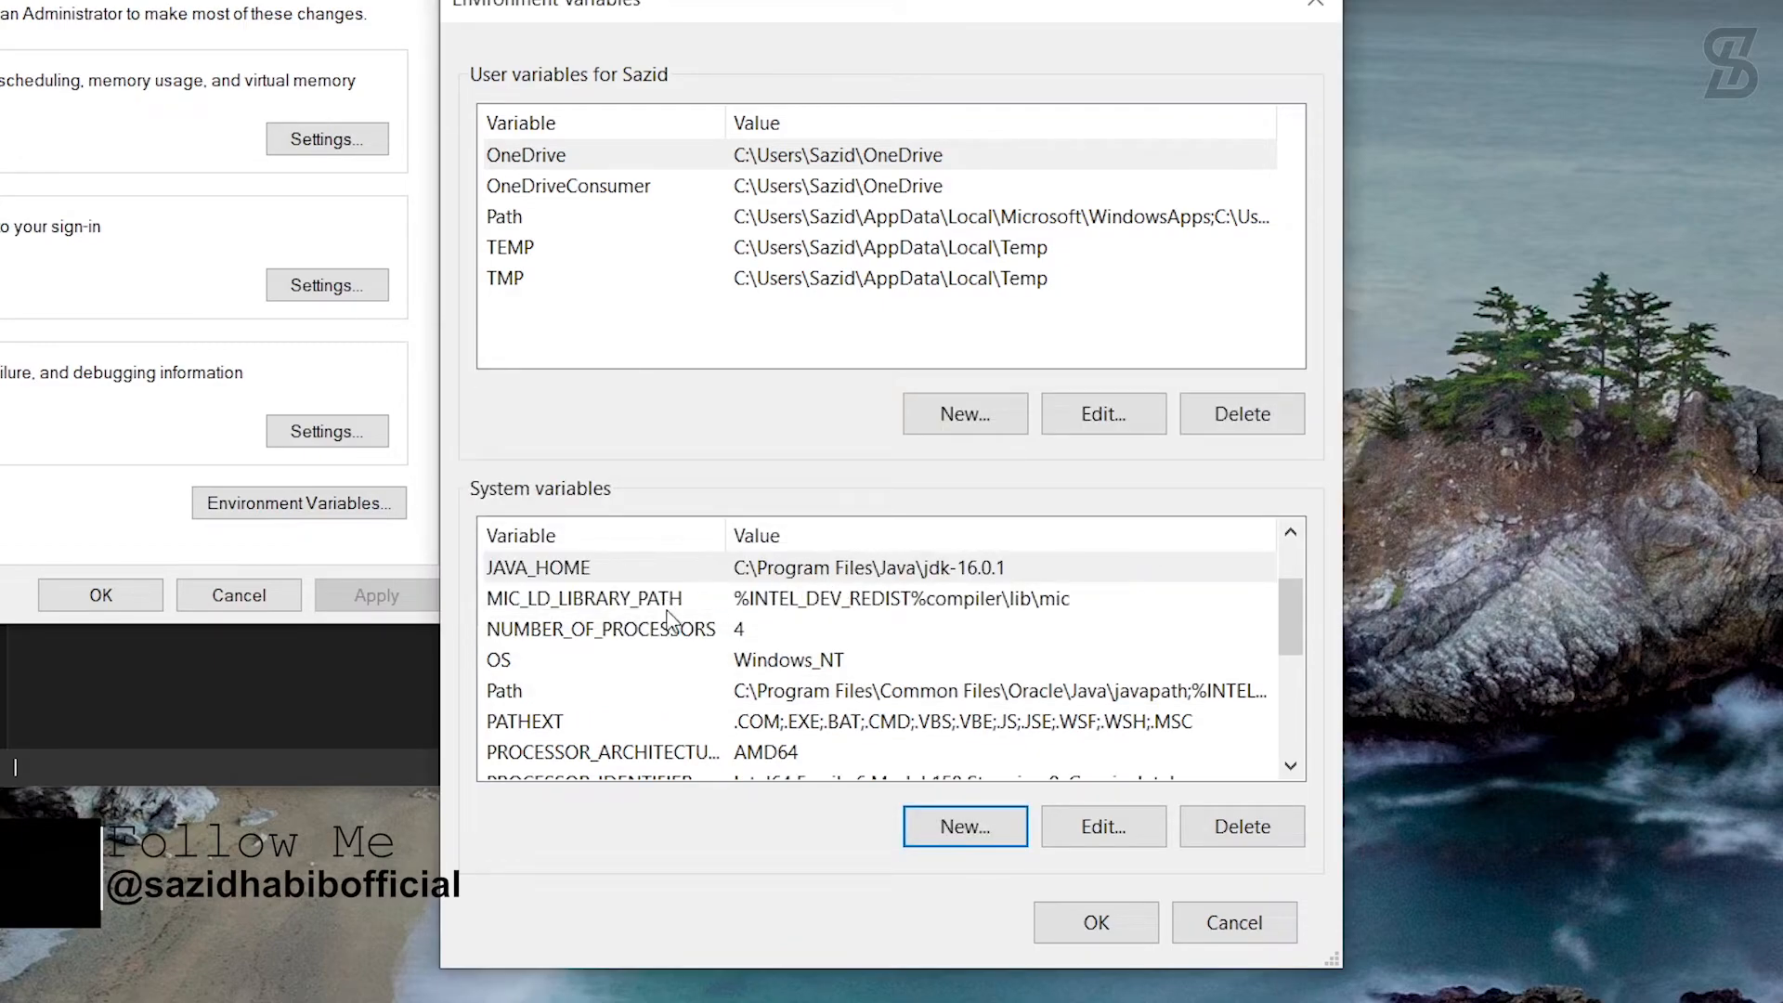
Accept the changes in the Environment Variables and System Properties dialogs and close the File Explorer window.
scroll(674, 623, "up", 1)
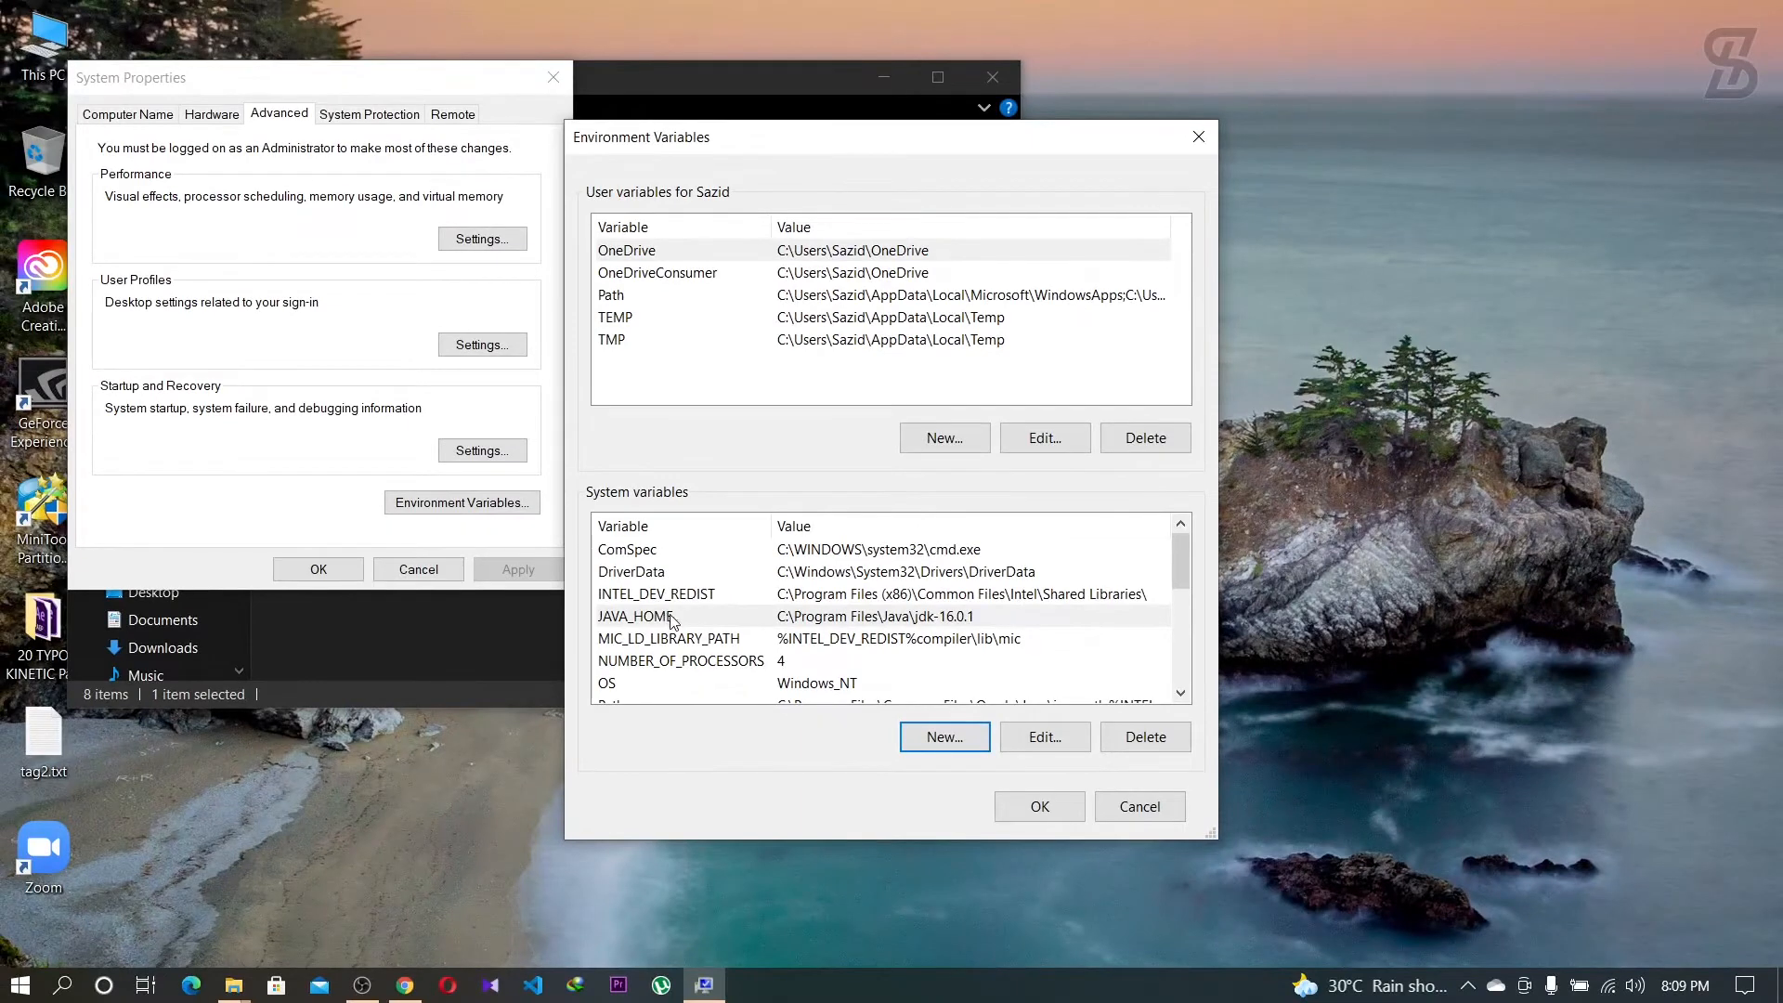
left_click(1039, 807)
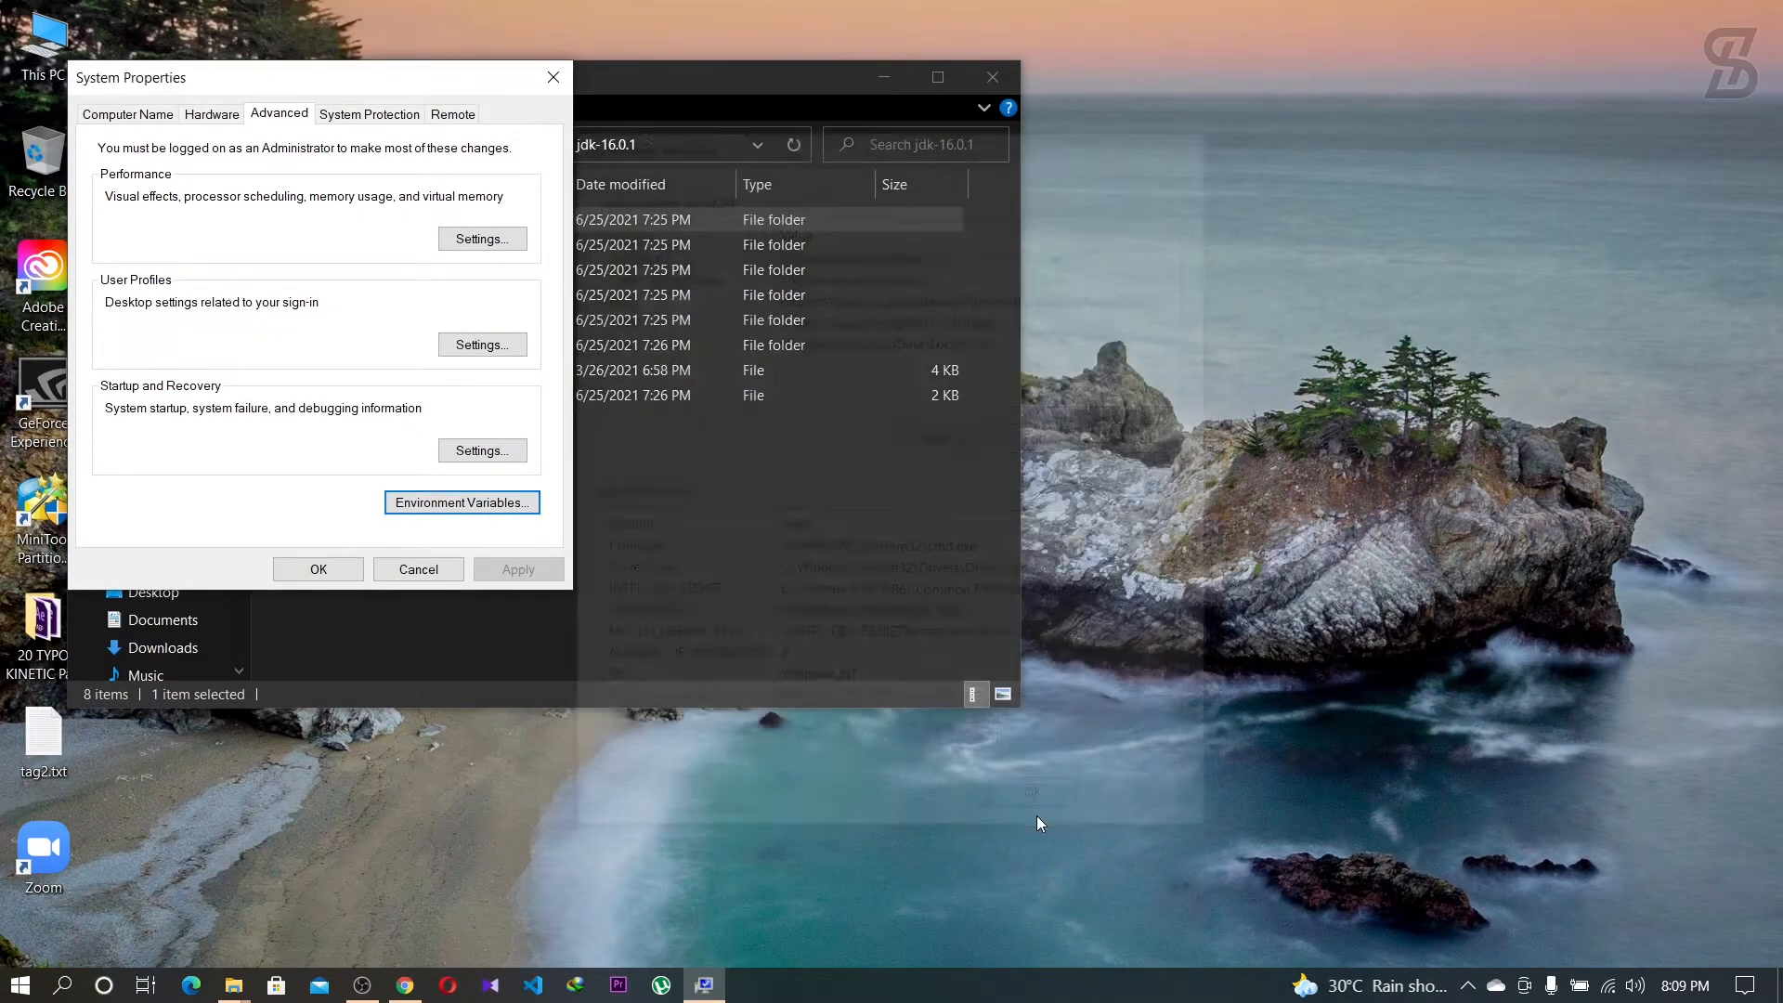
left_click(316, 569)
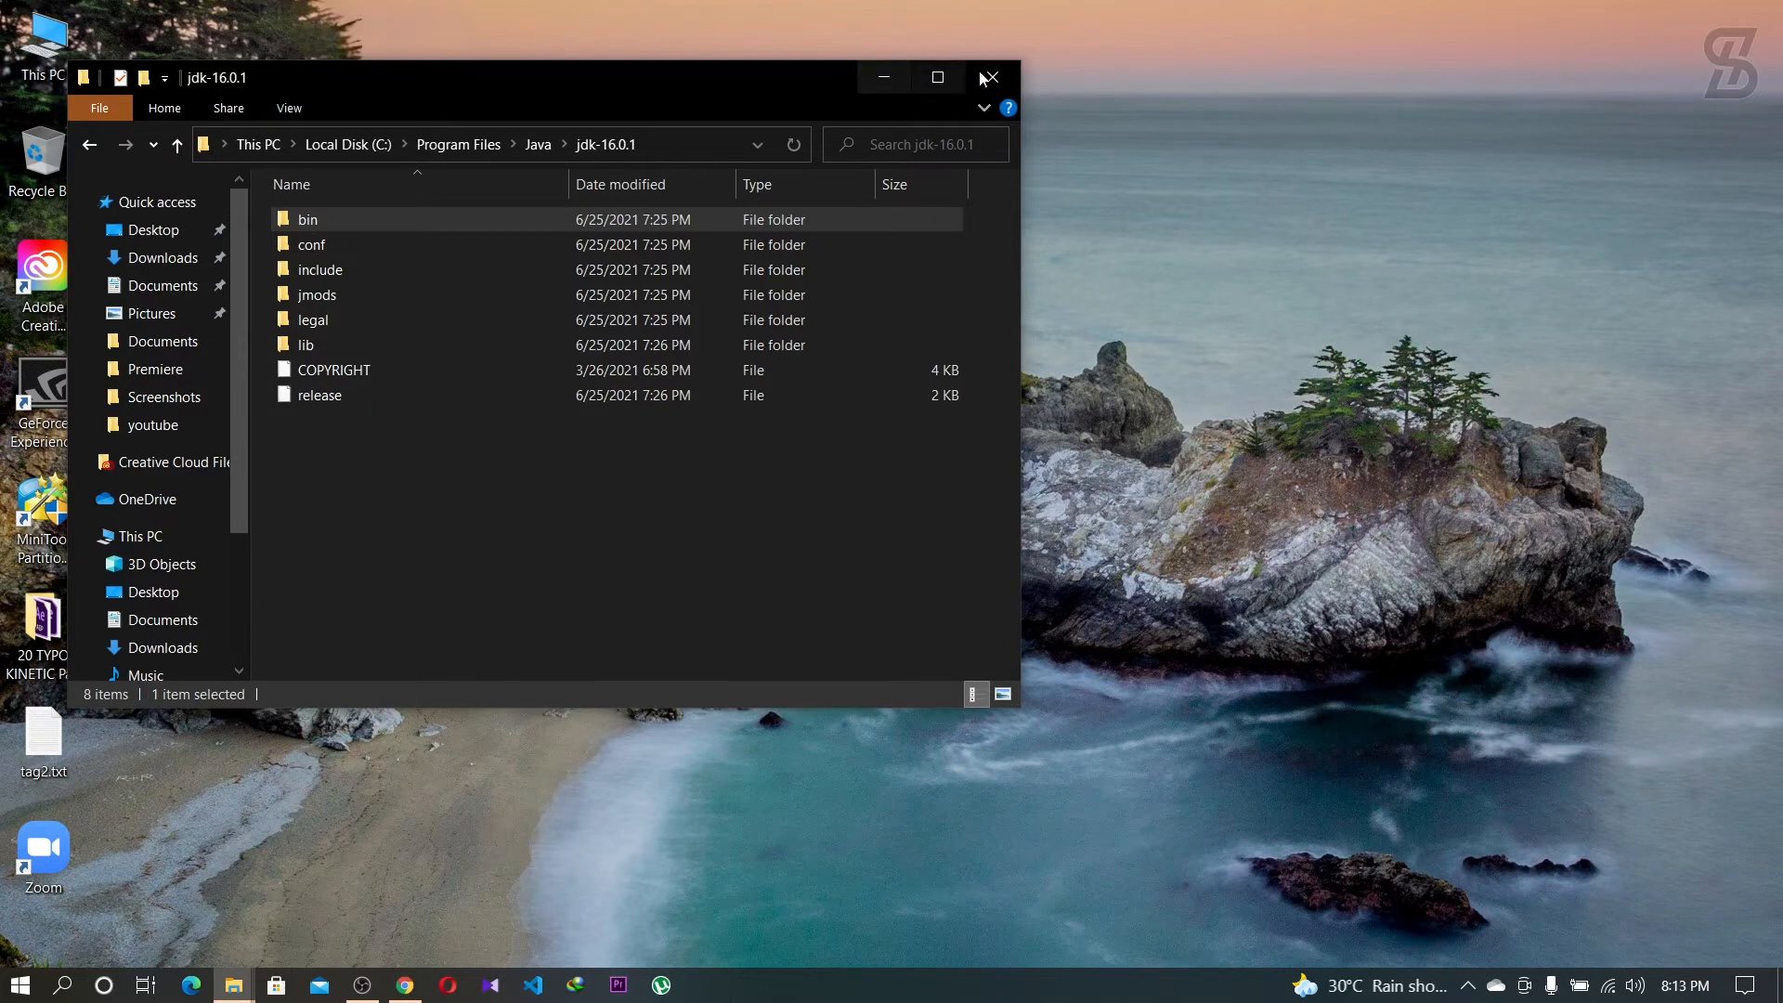
left_click(992, 77)
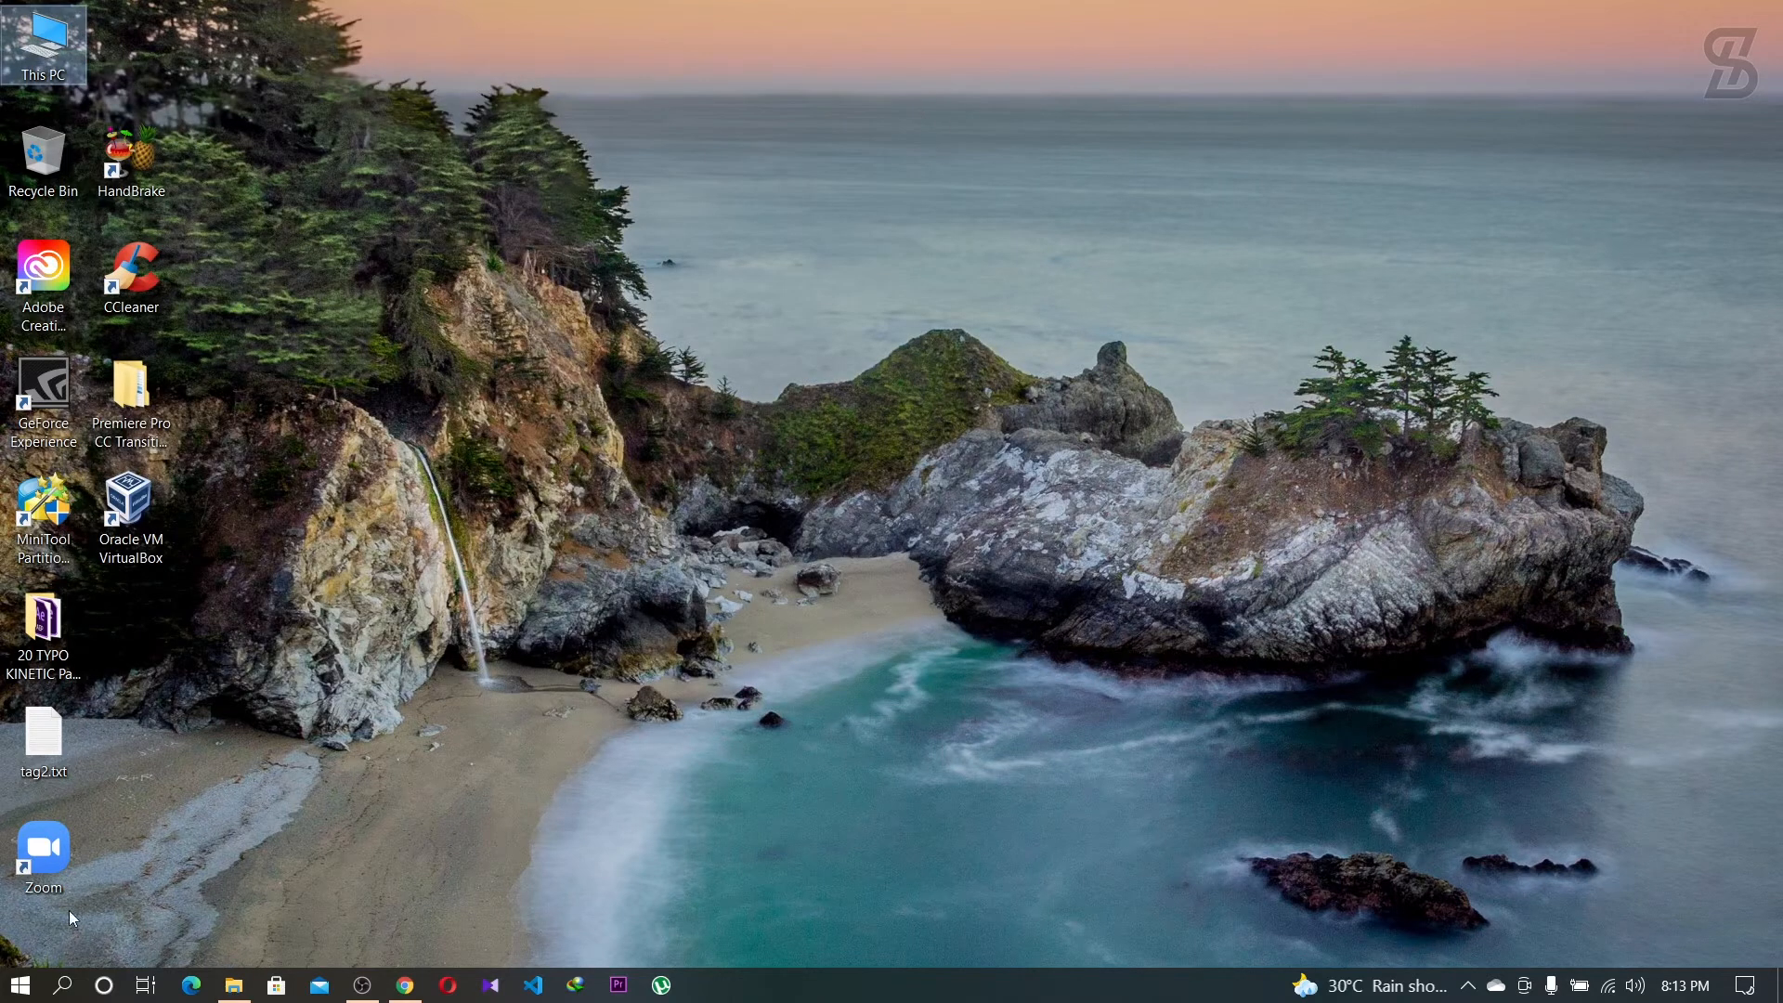
Search Windows for "cmd" and run Command Prompt as administrator.
left_click(62, 985)
type("c")
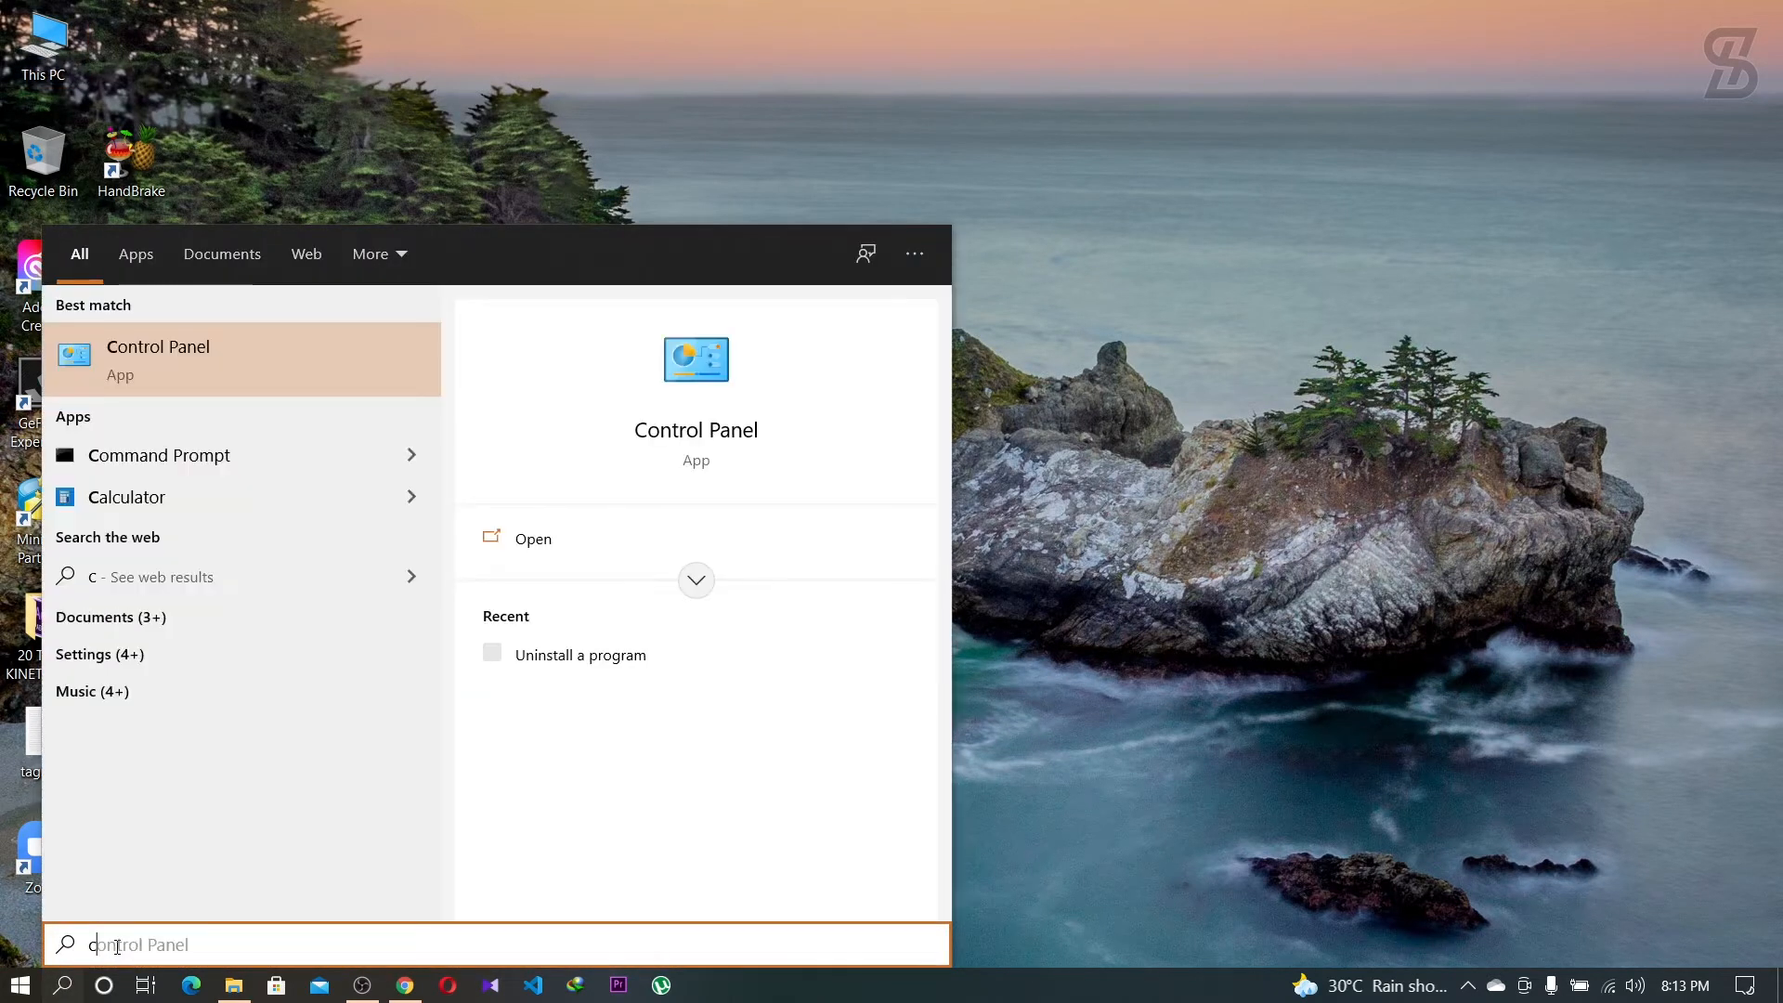
type("md")
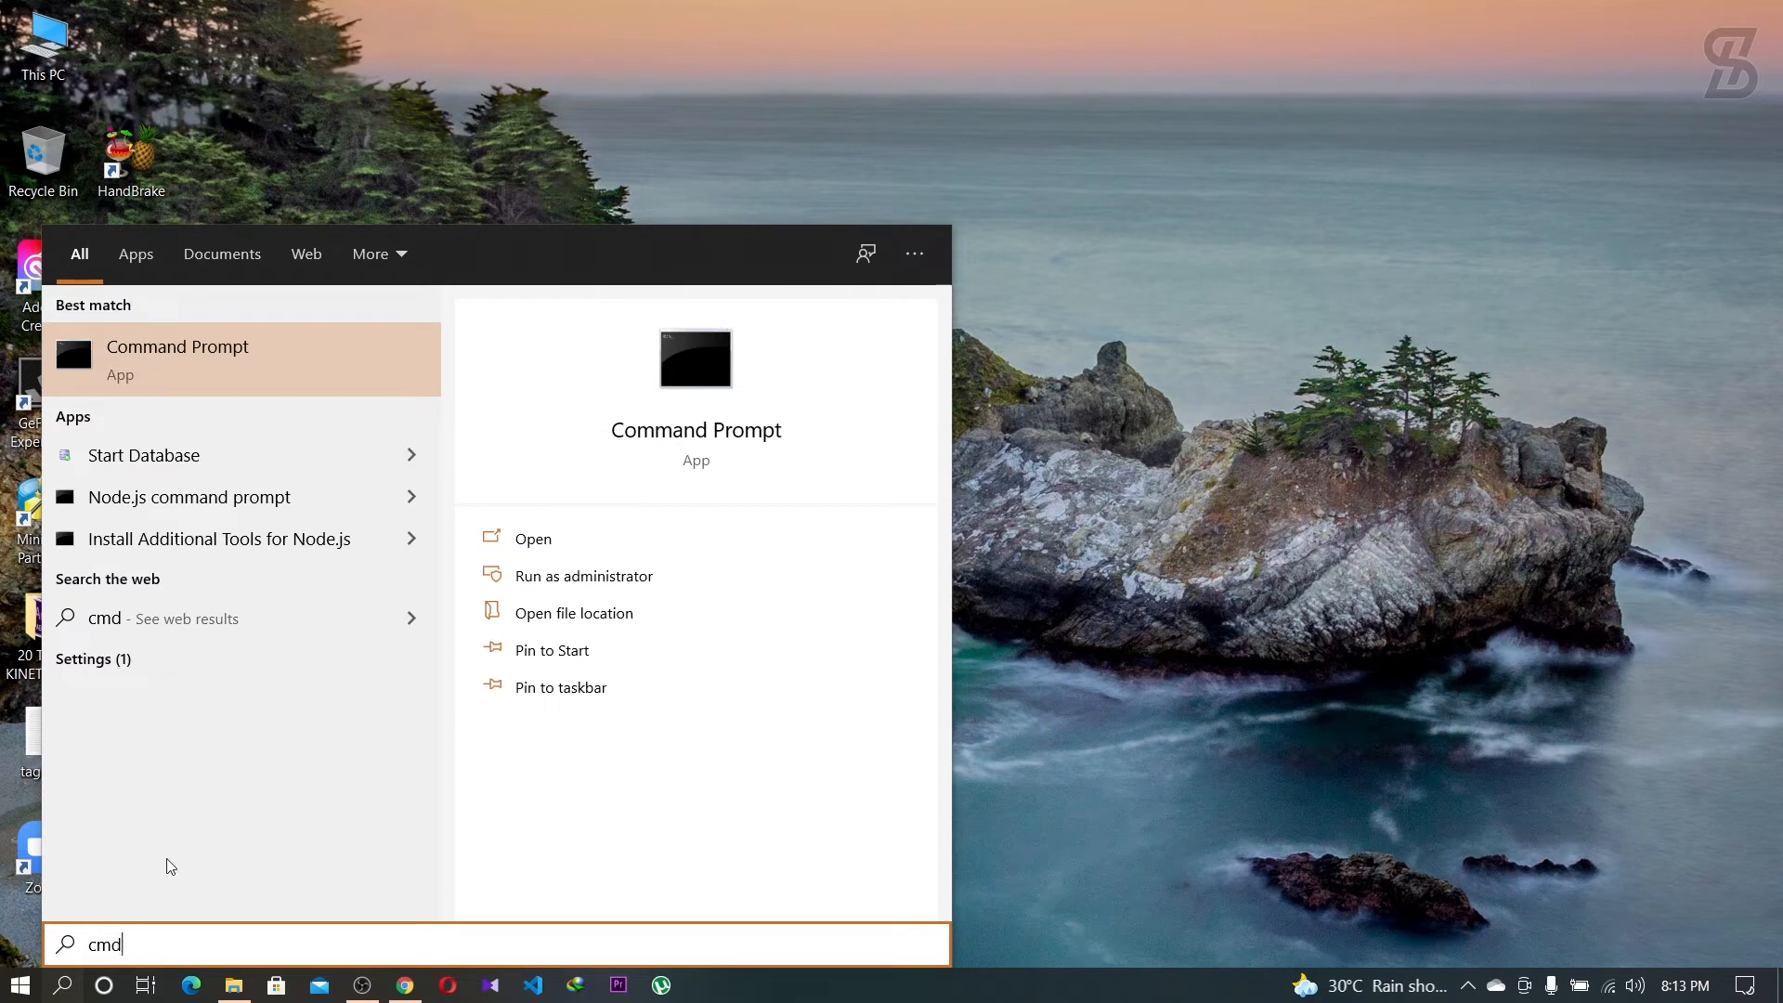
right_click(205, 347)
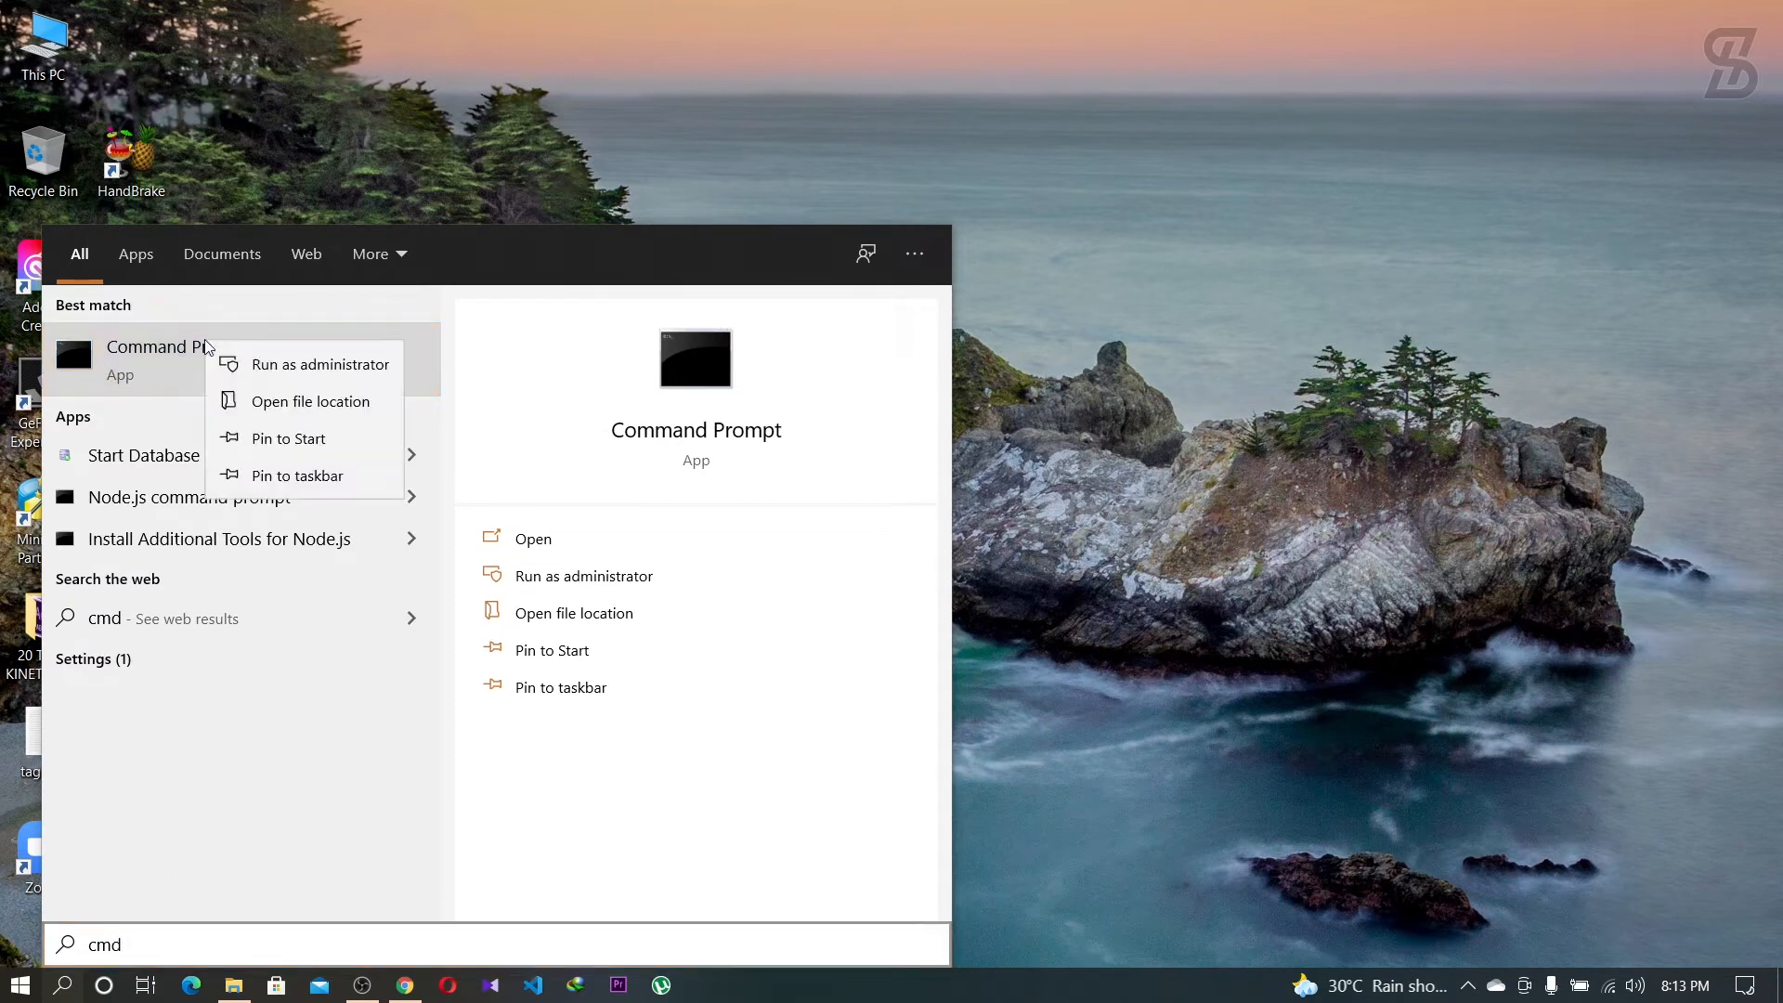
left_click(271, 365)
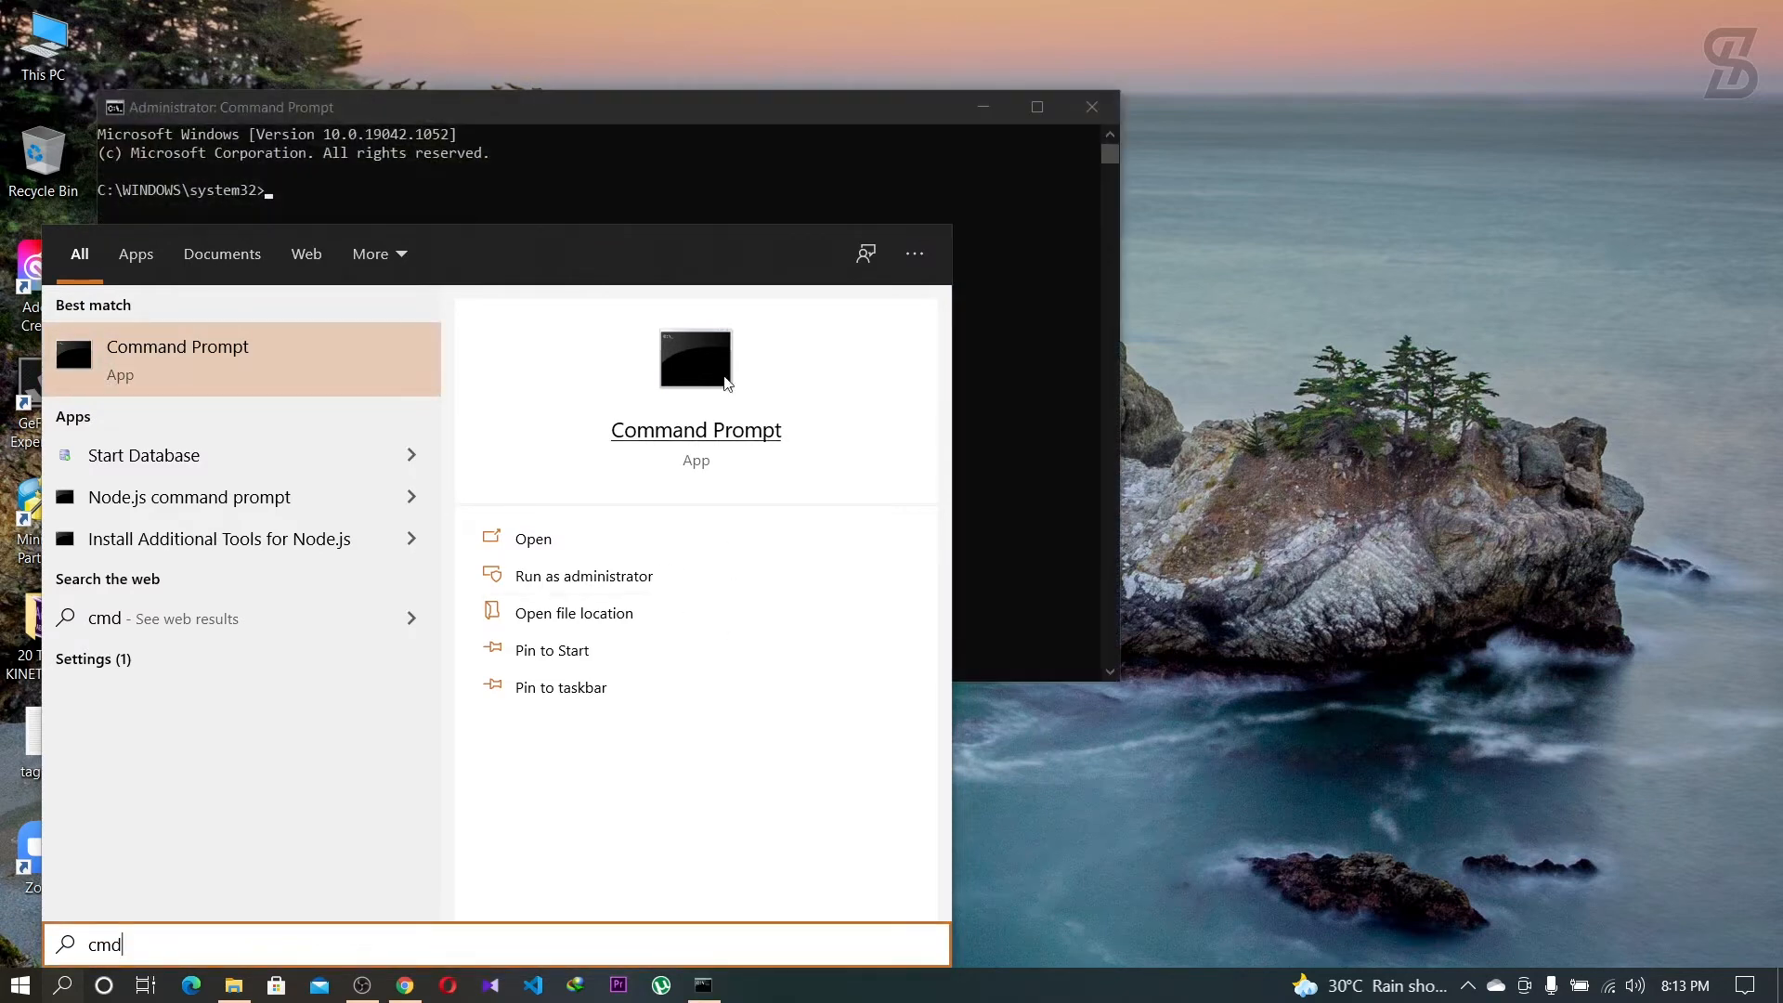
left_click(680, 139)
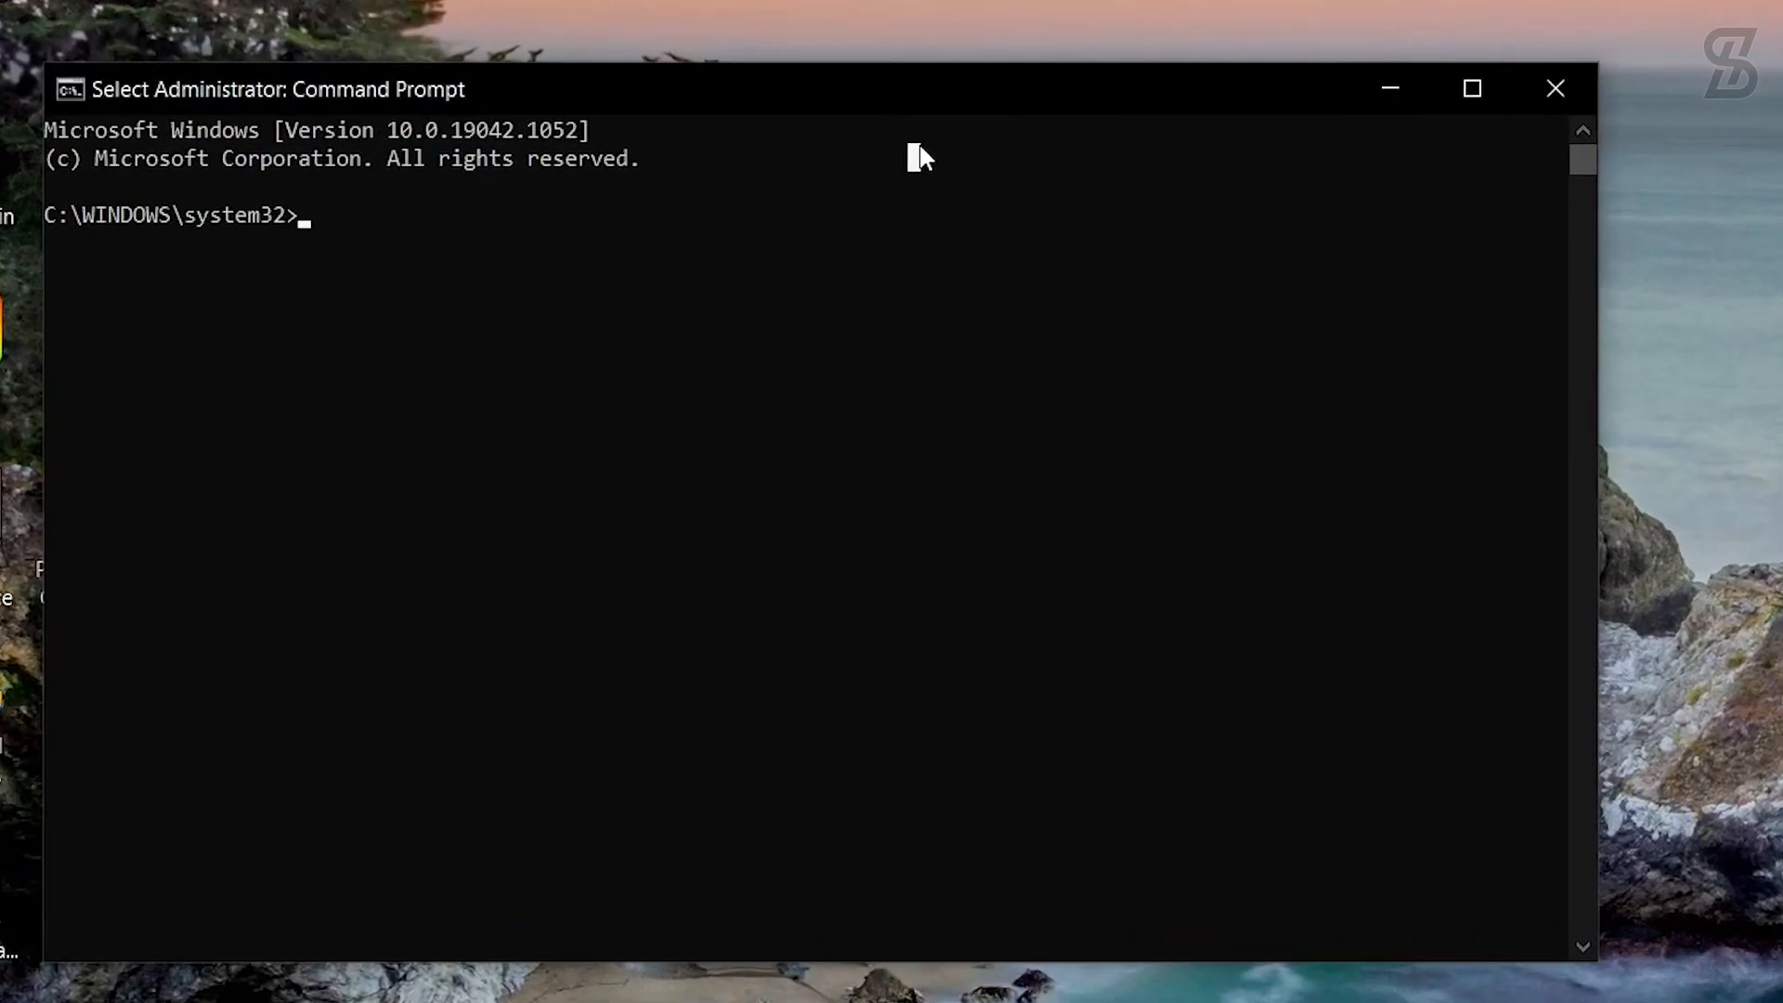
Check the installed Java versions with java -version and javac -version, and close Command Prompt.
type("java")
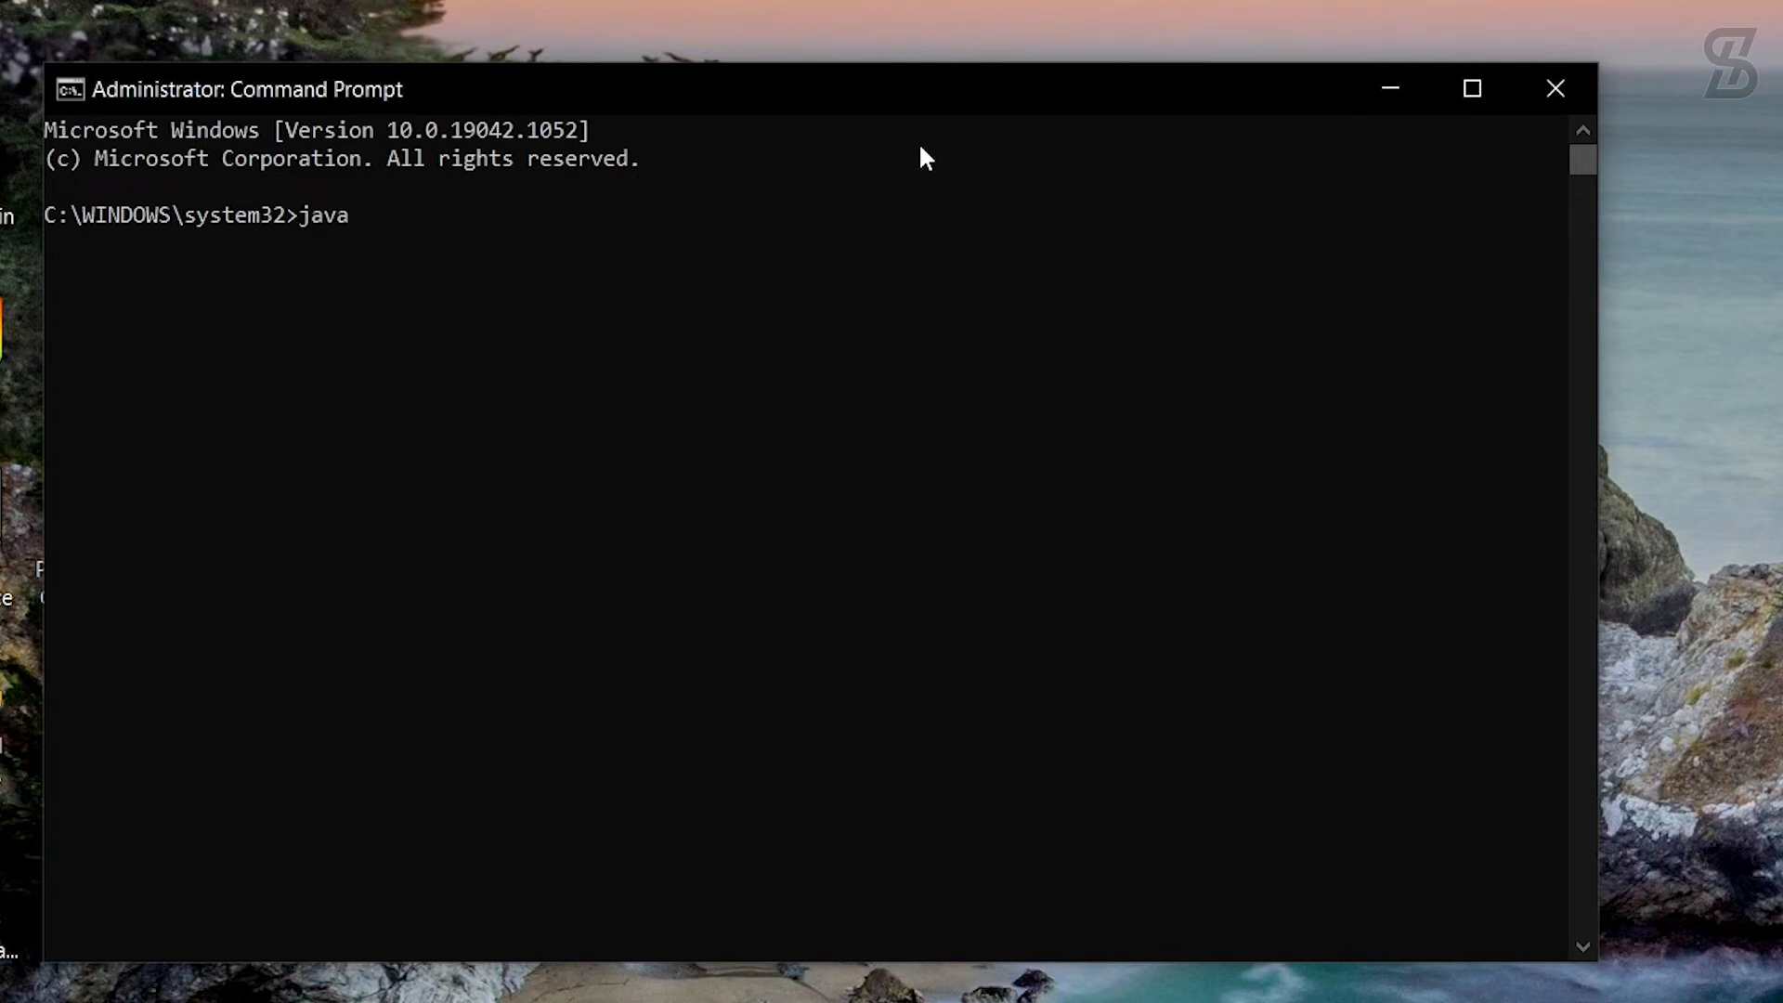
type("-version")
key("Return")
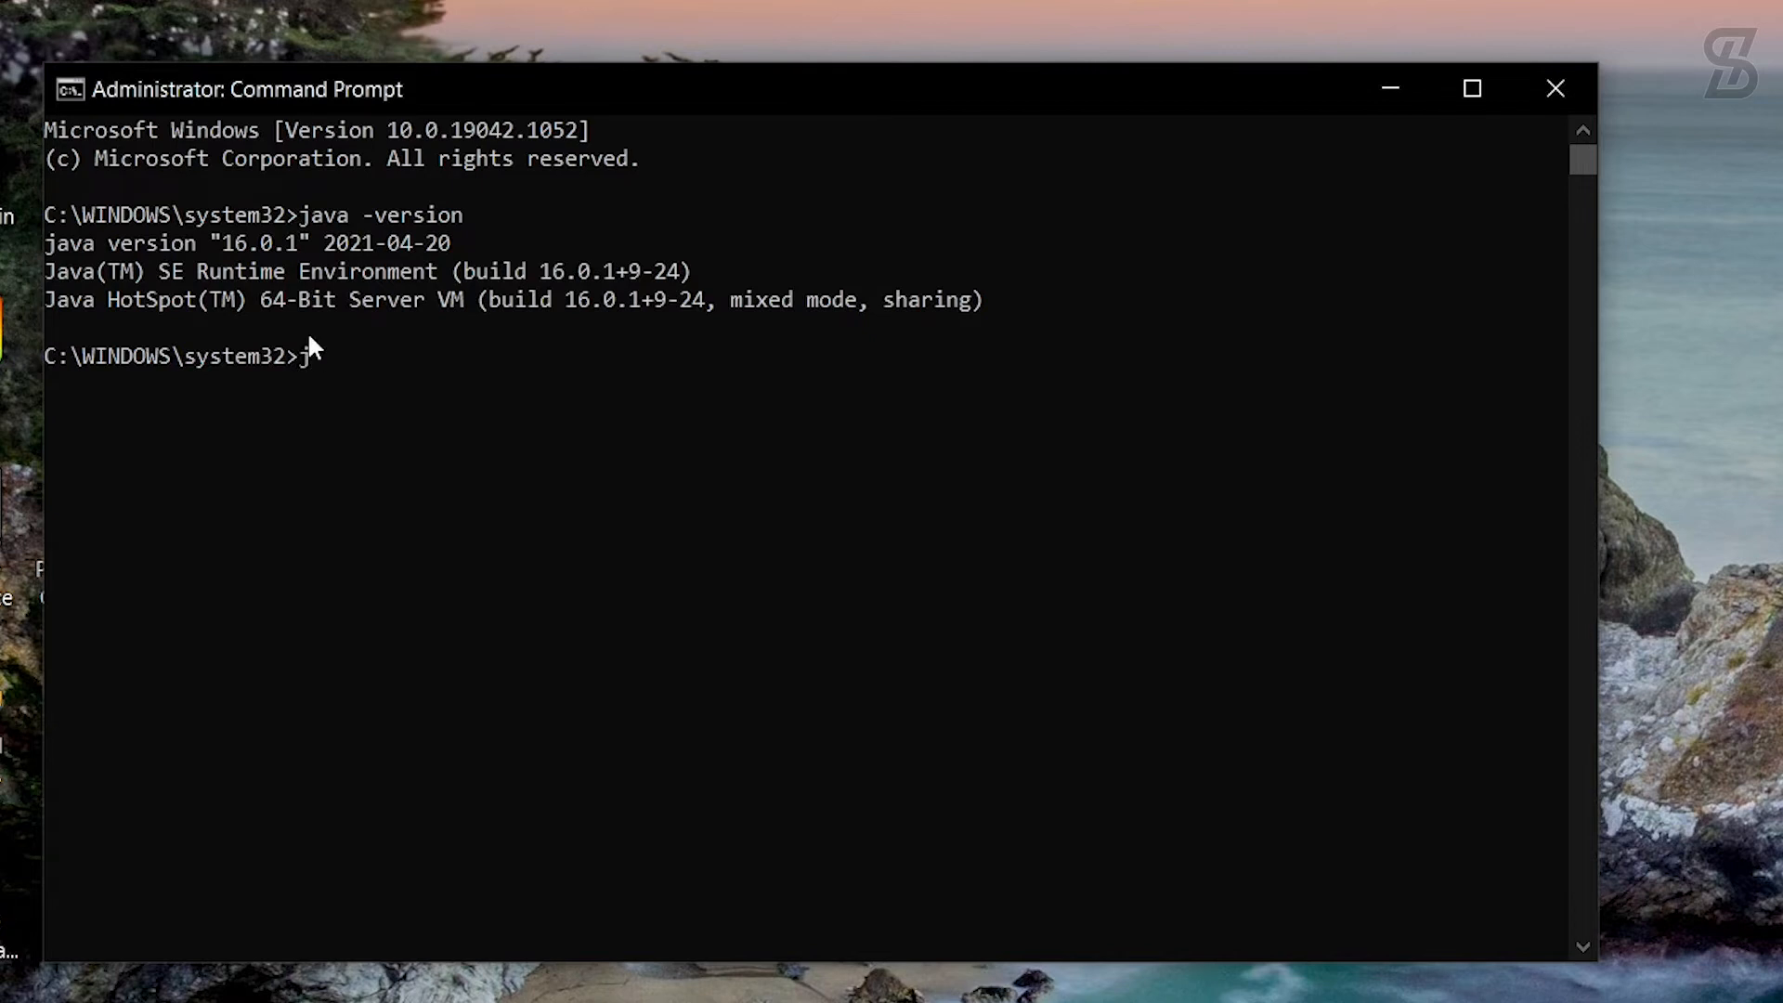
type("ac -version")
key("Return")
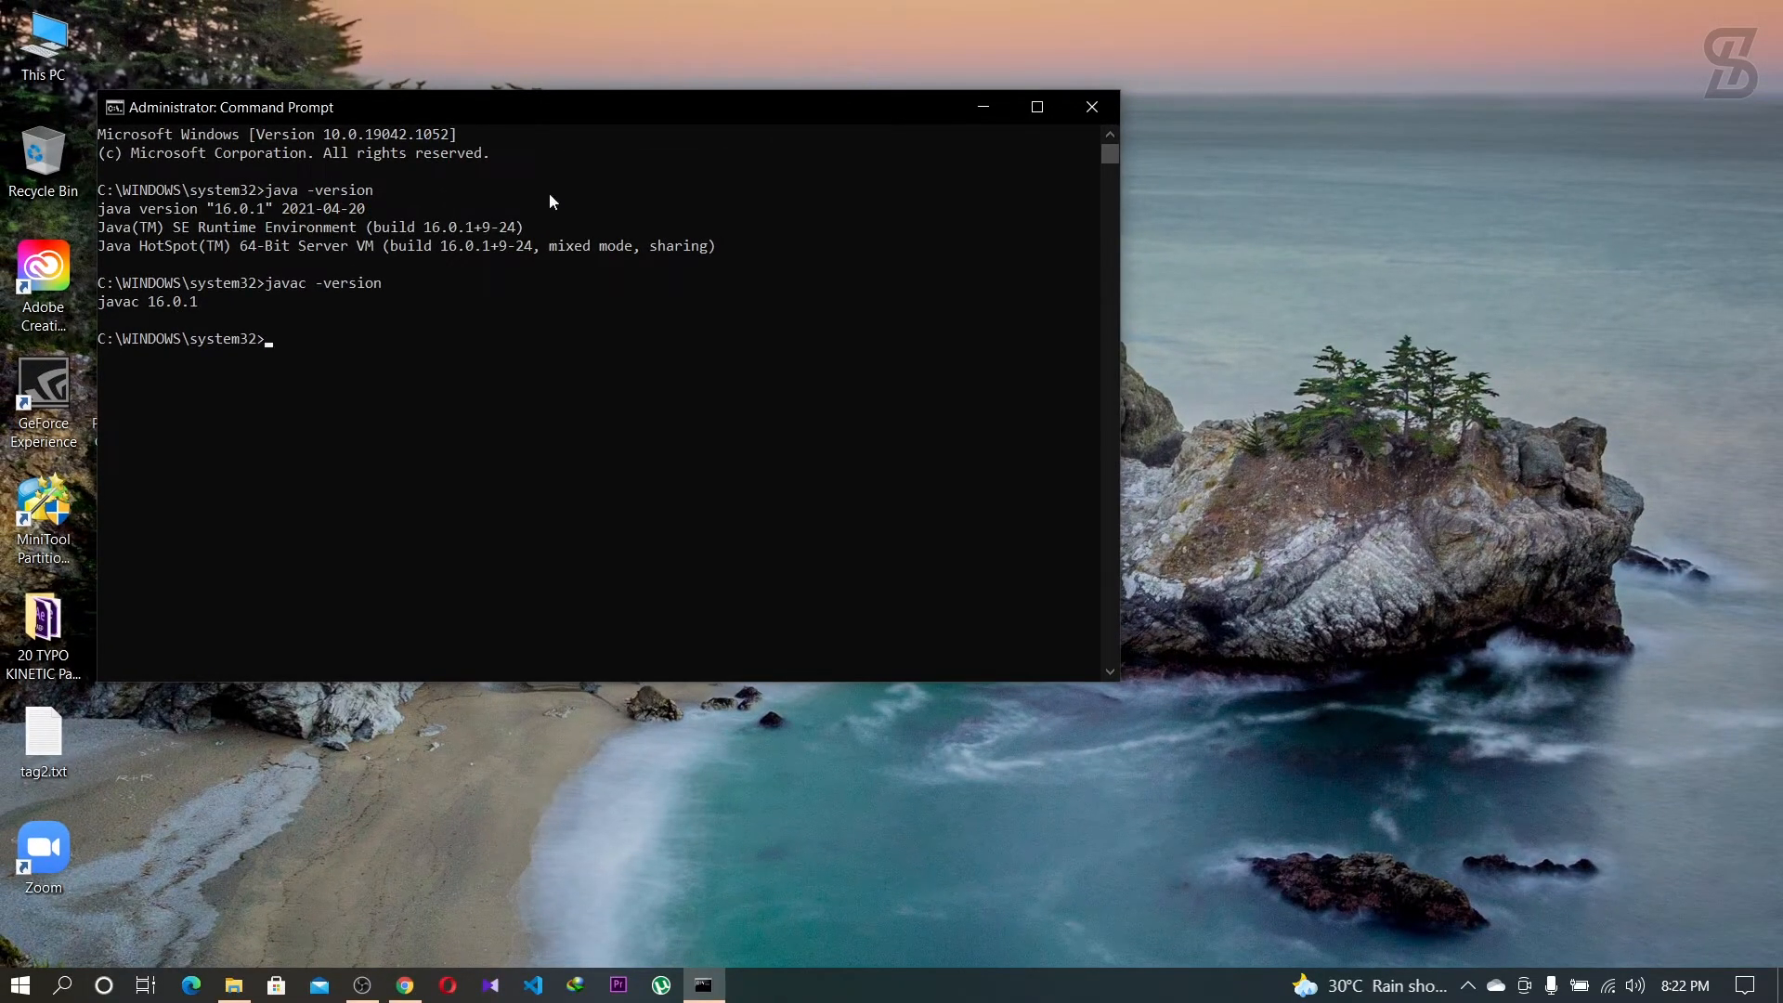
left_click(1093, 108)
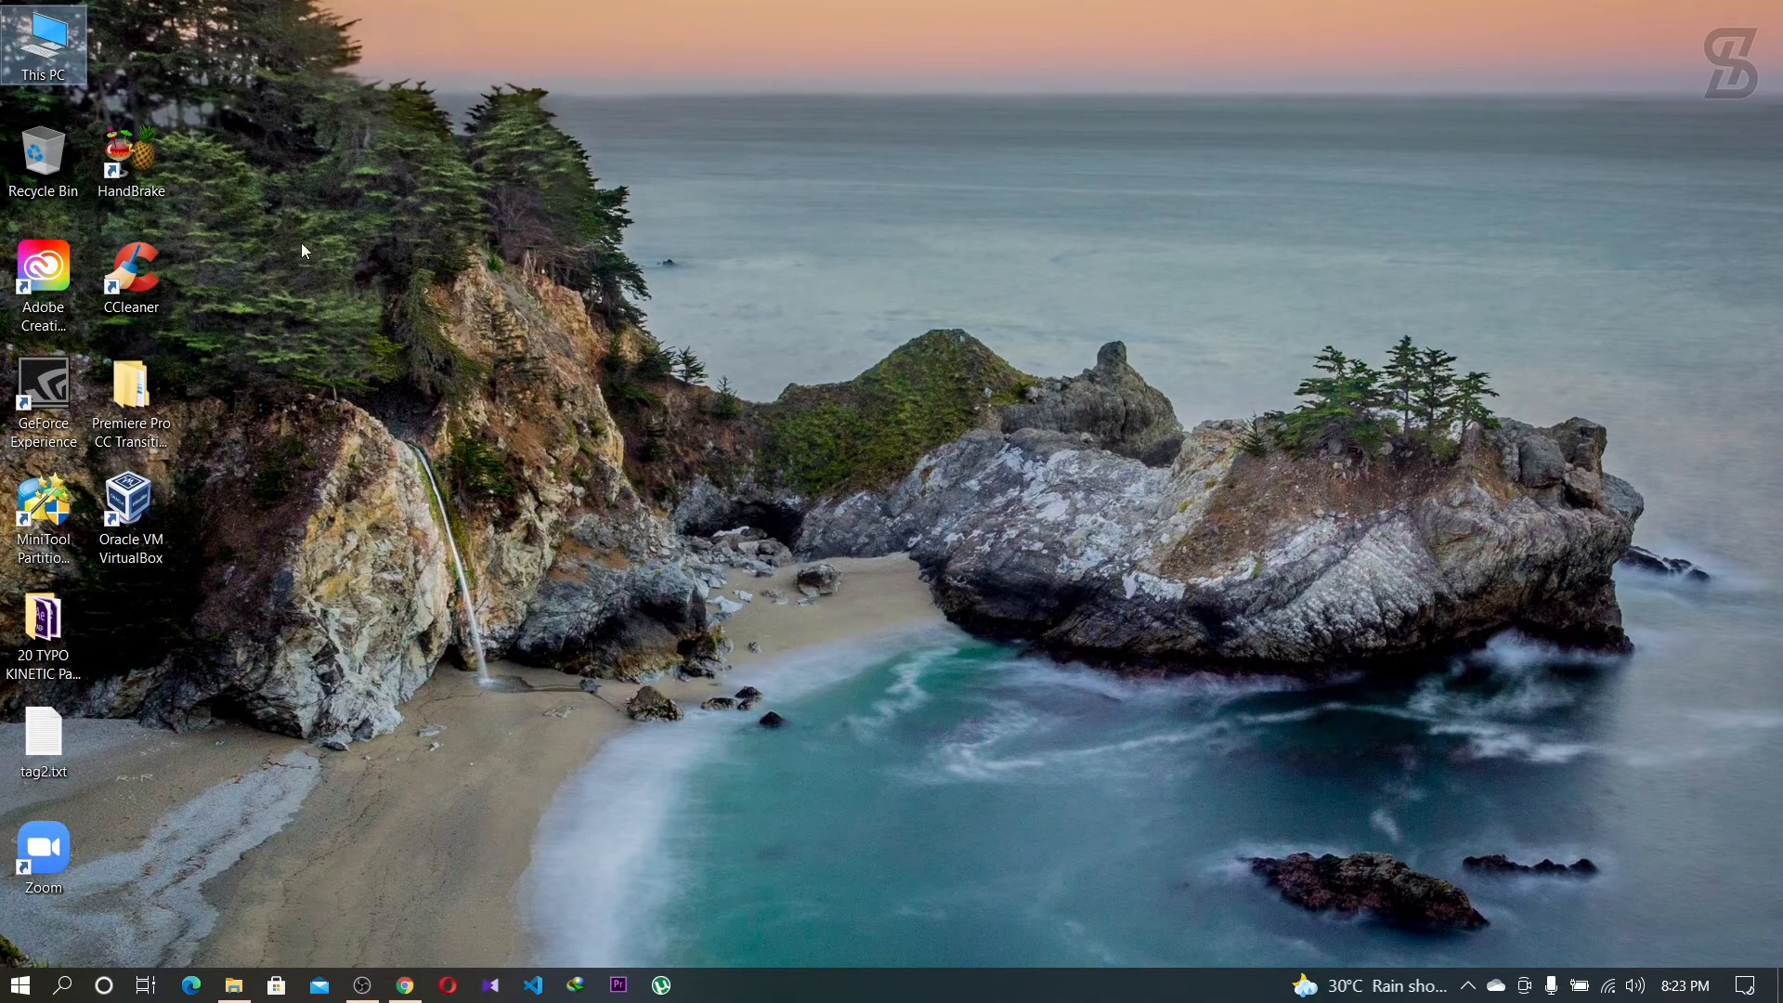
Open the Desktop folder in File Explorer and check that the File name extensions option is enabled.
double_click(26, 58)
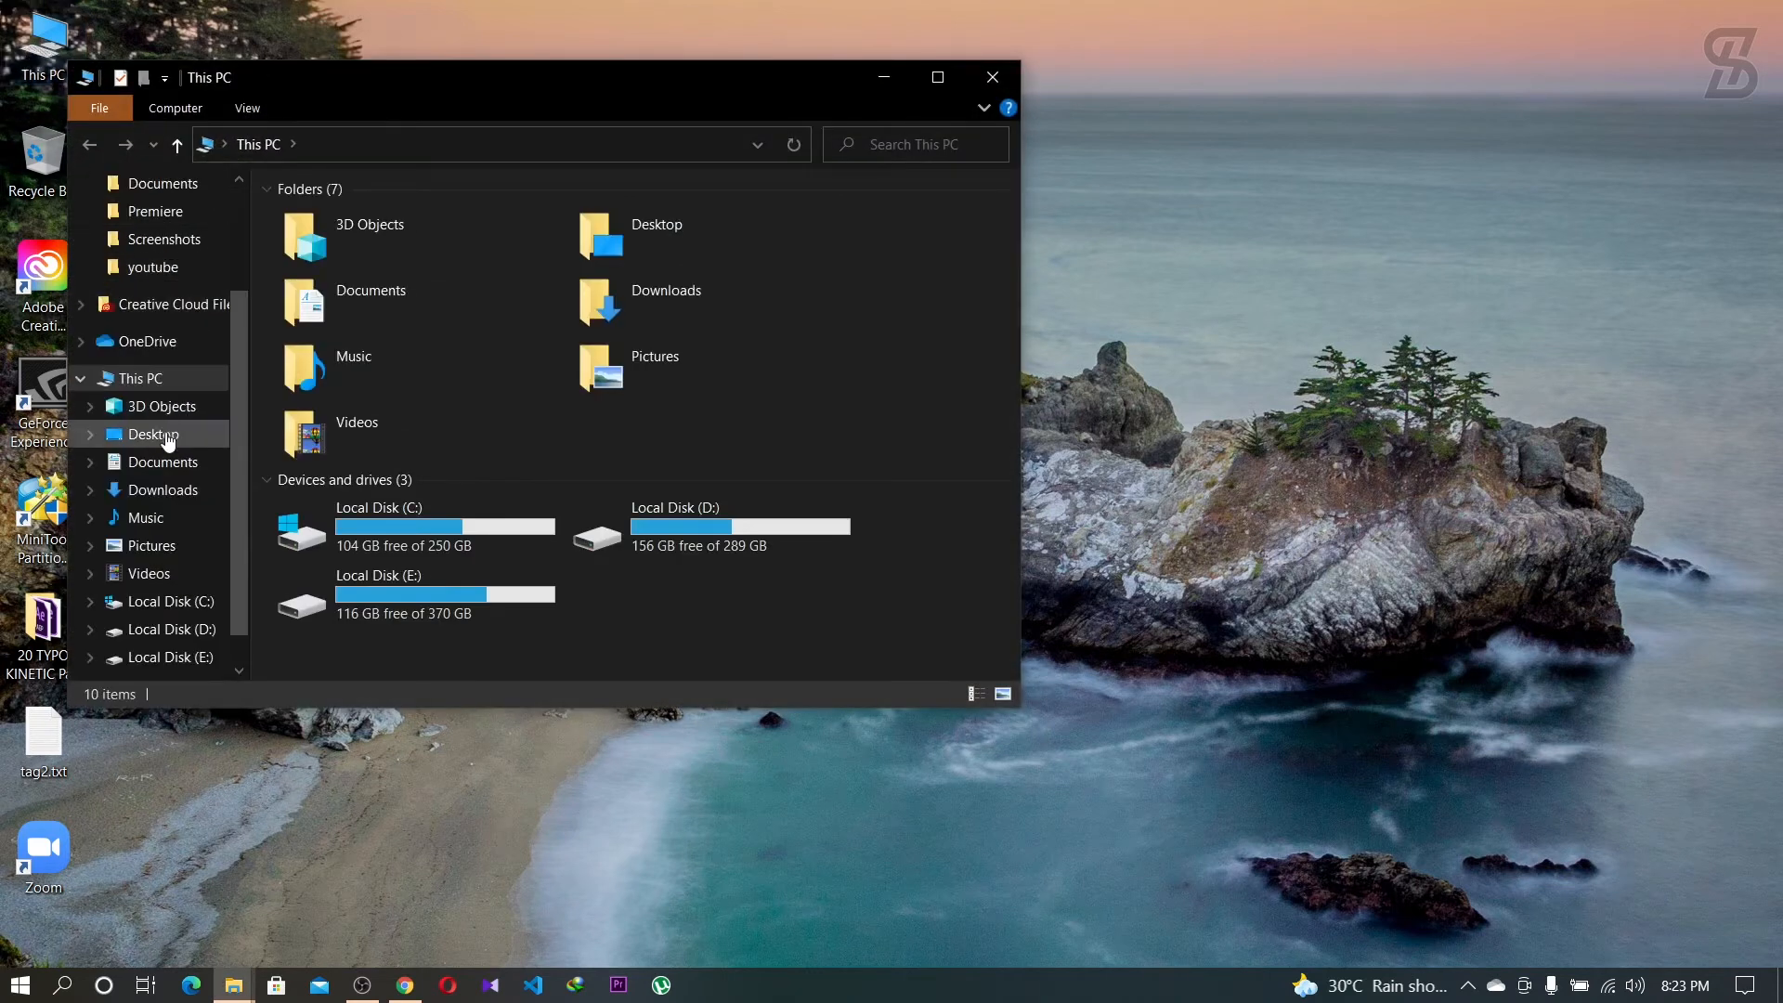
left_click(168, 437)
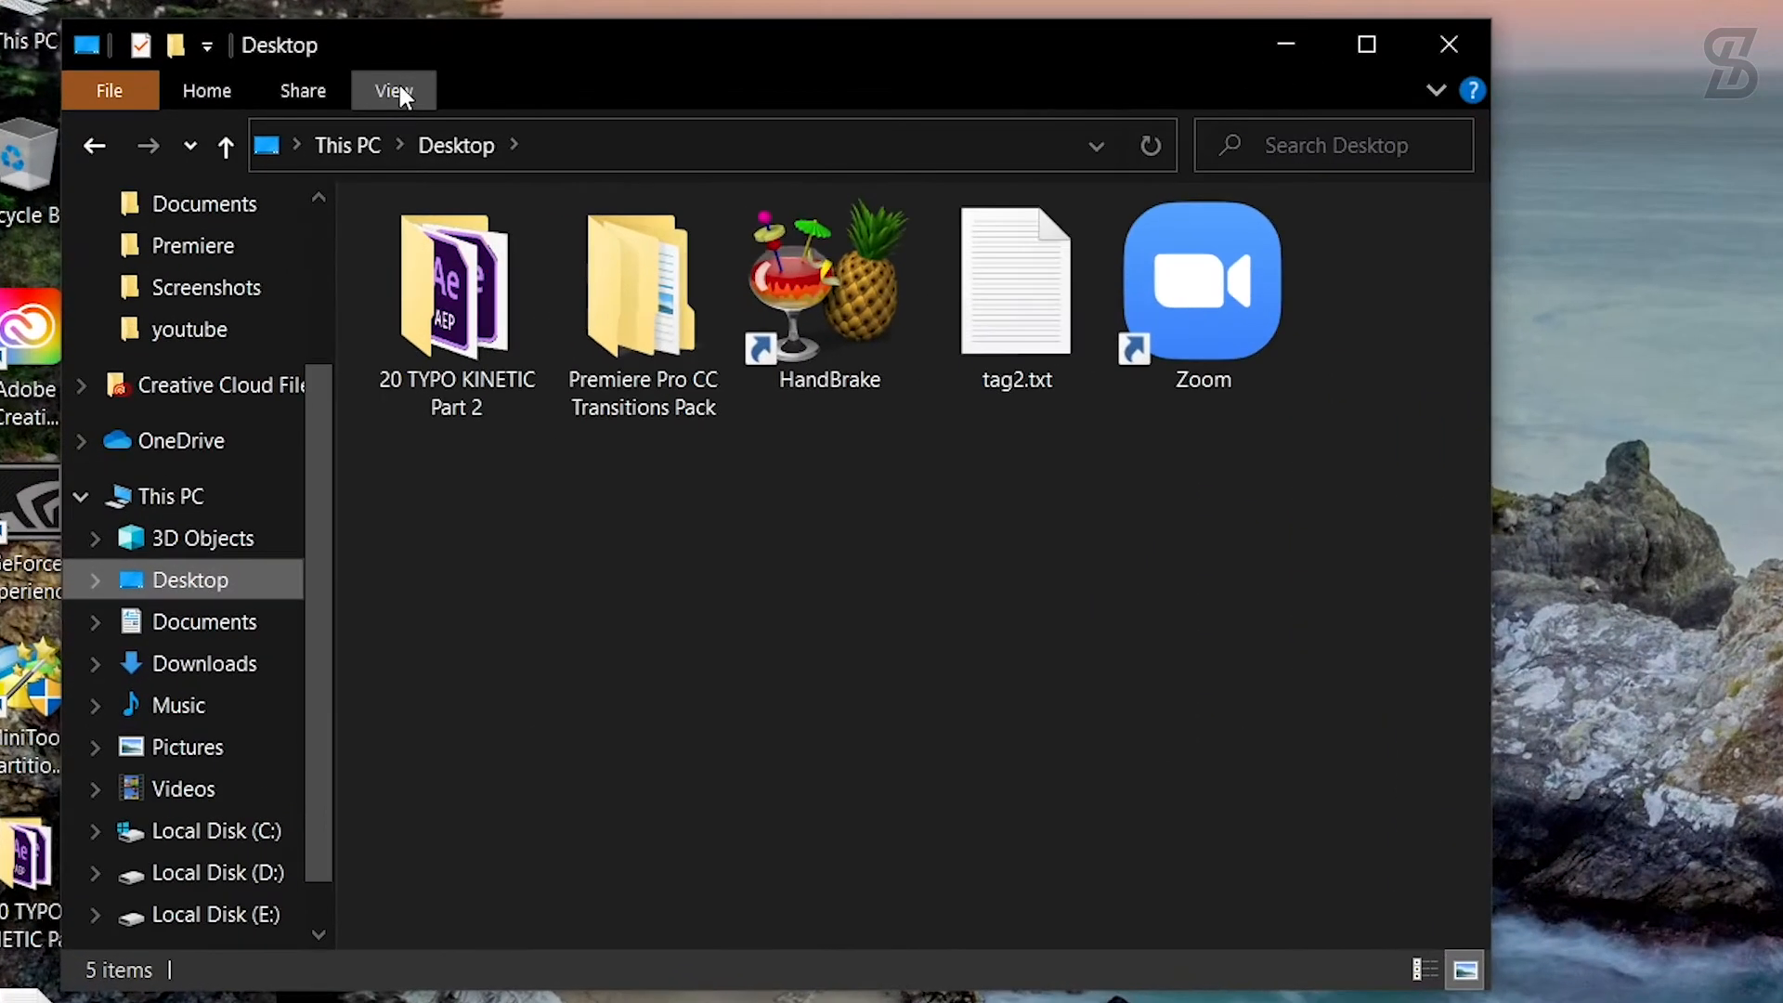
left_click(289, 108)
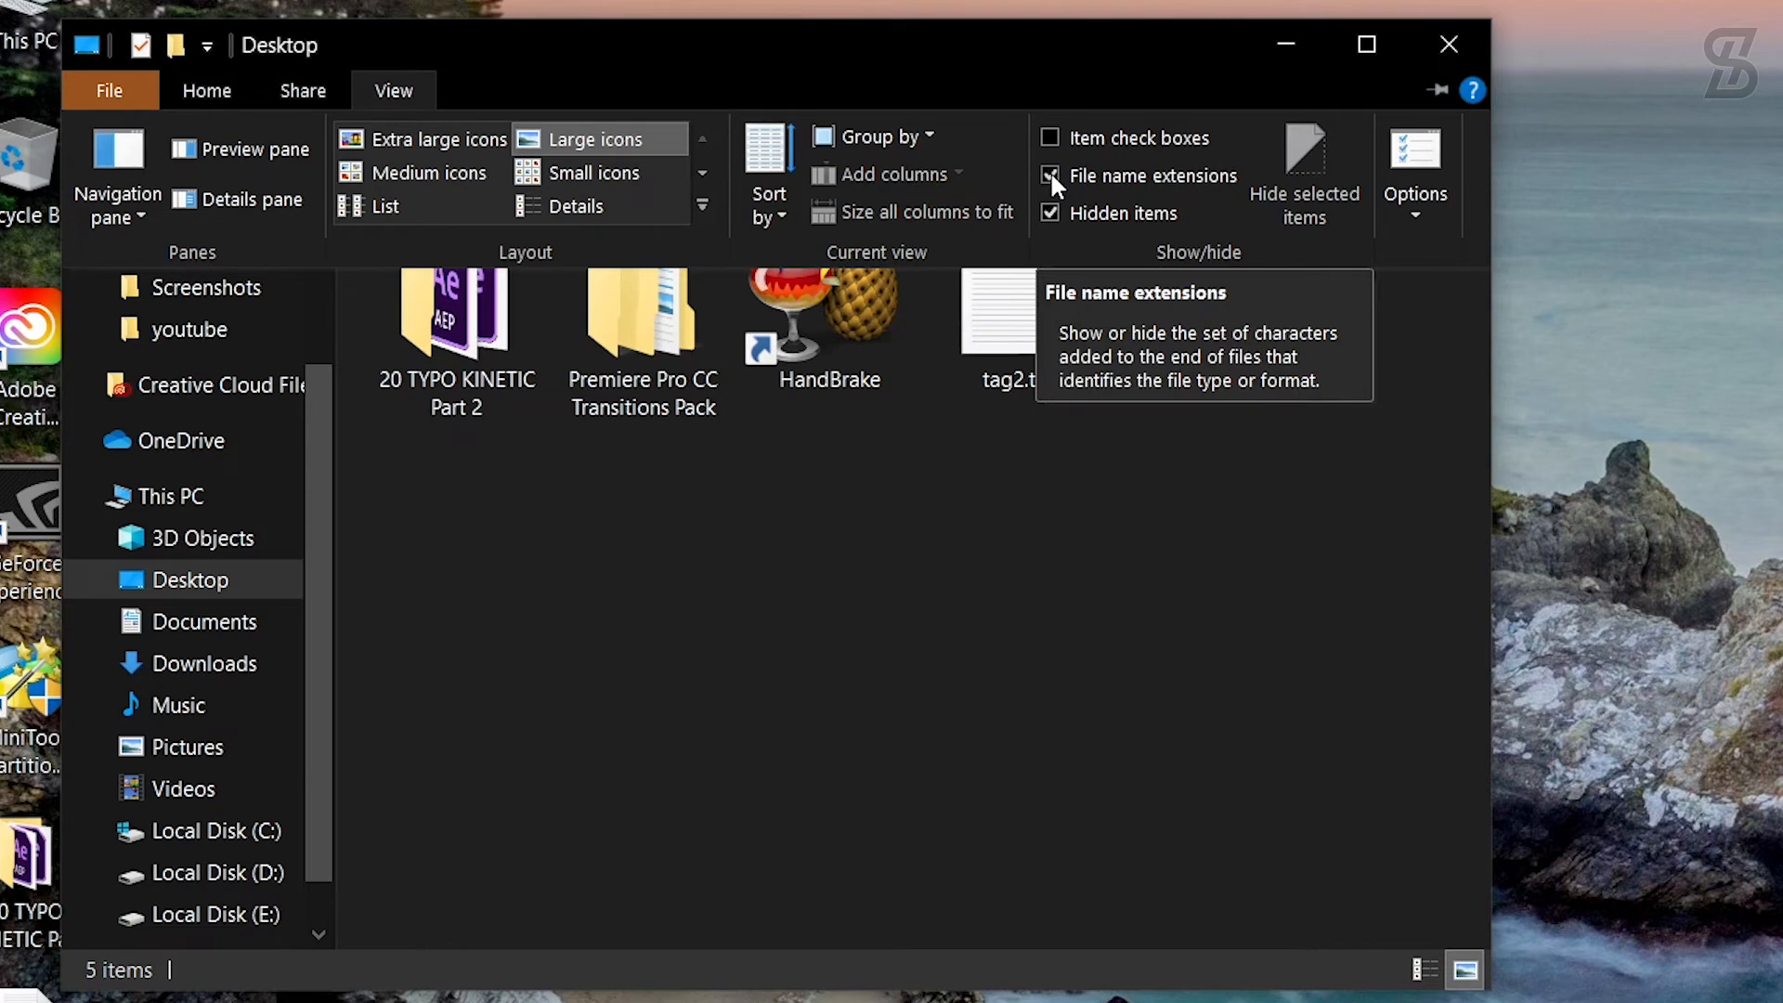
left_click(394, 91)
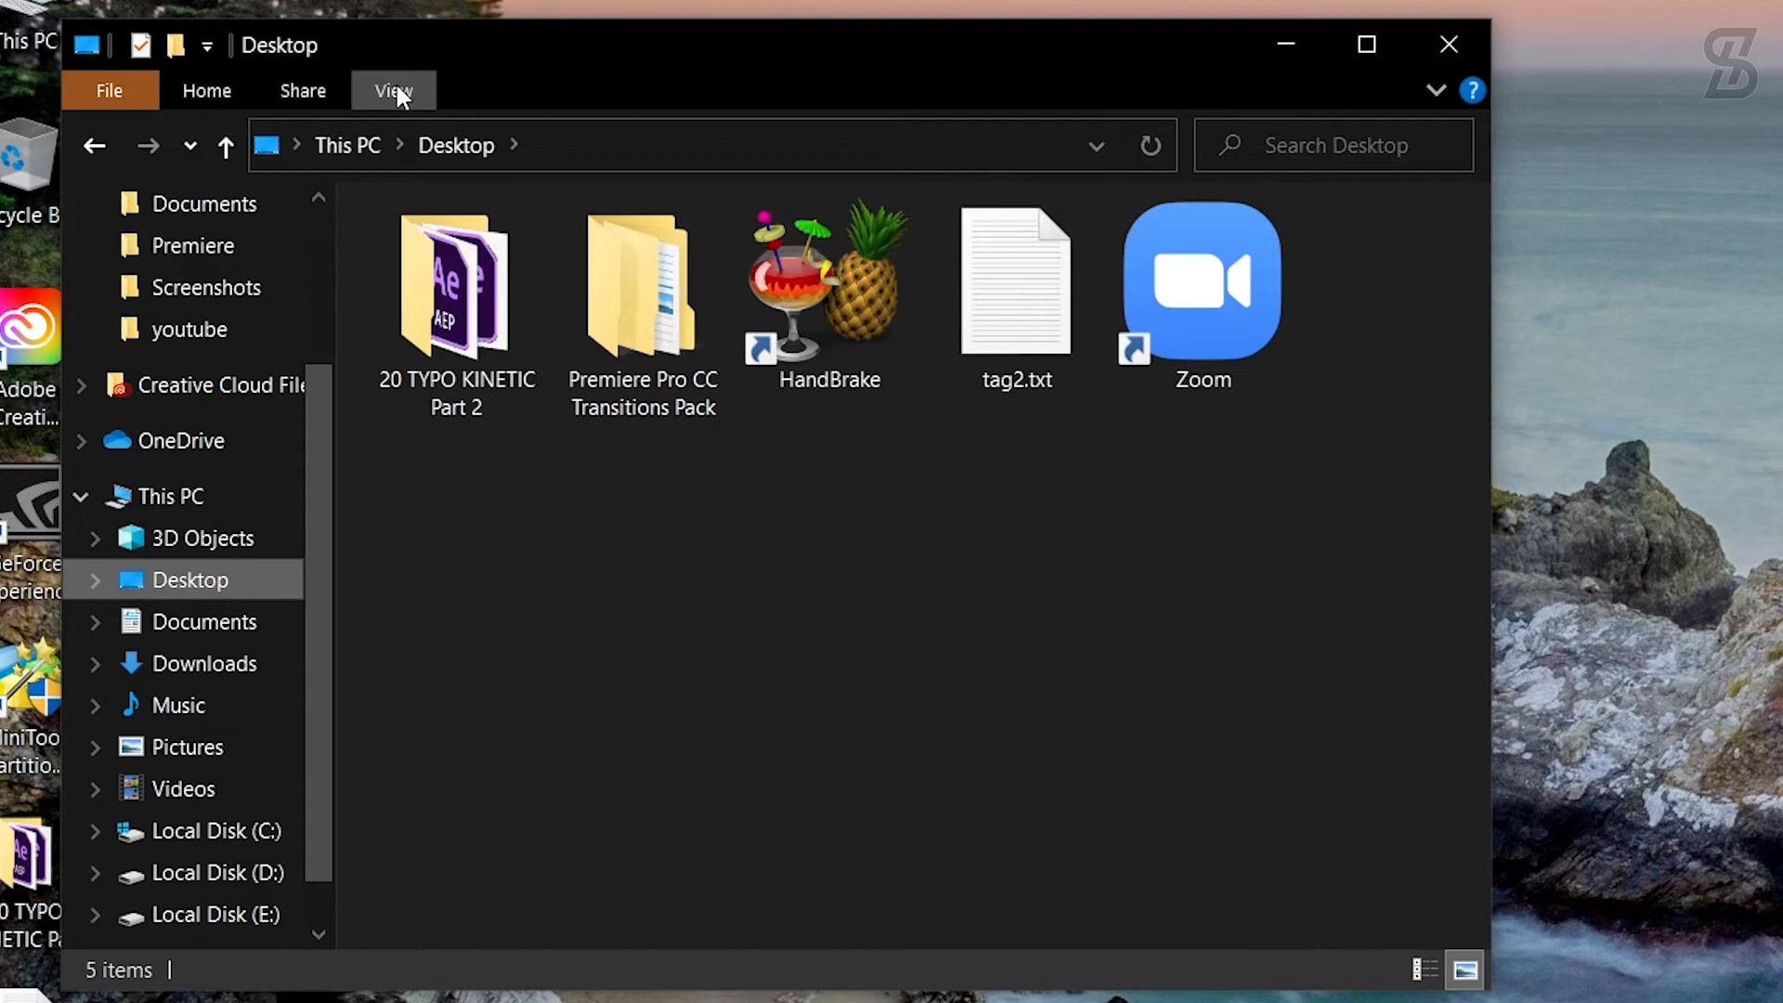
Create a new text document in the Desktop folder, name it HelloWorld.java and accept the extension change.
right_click(613, 511)
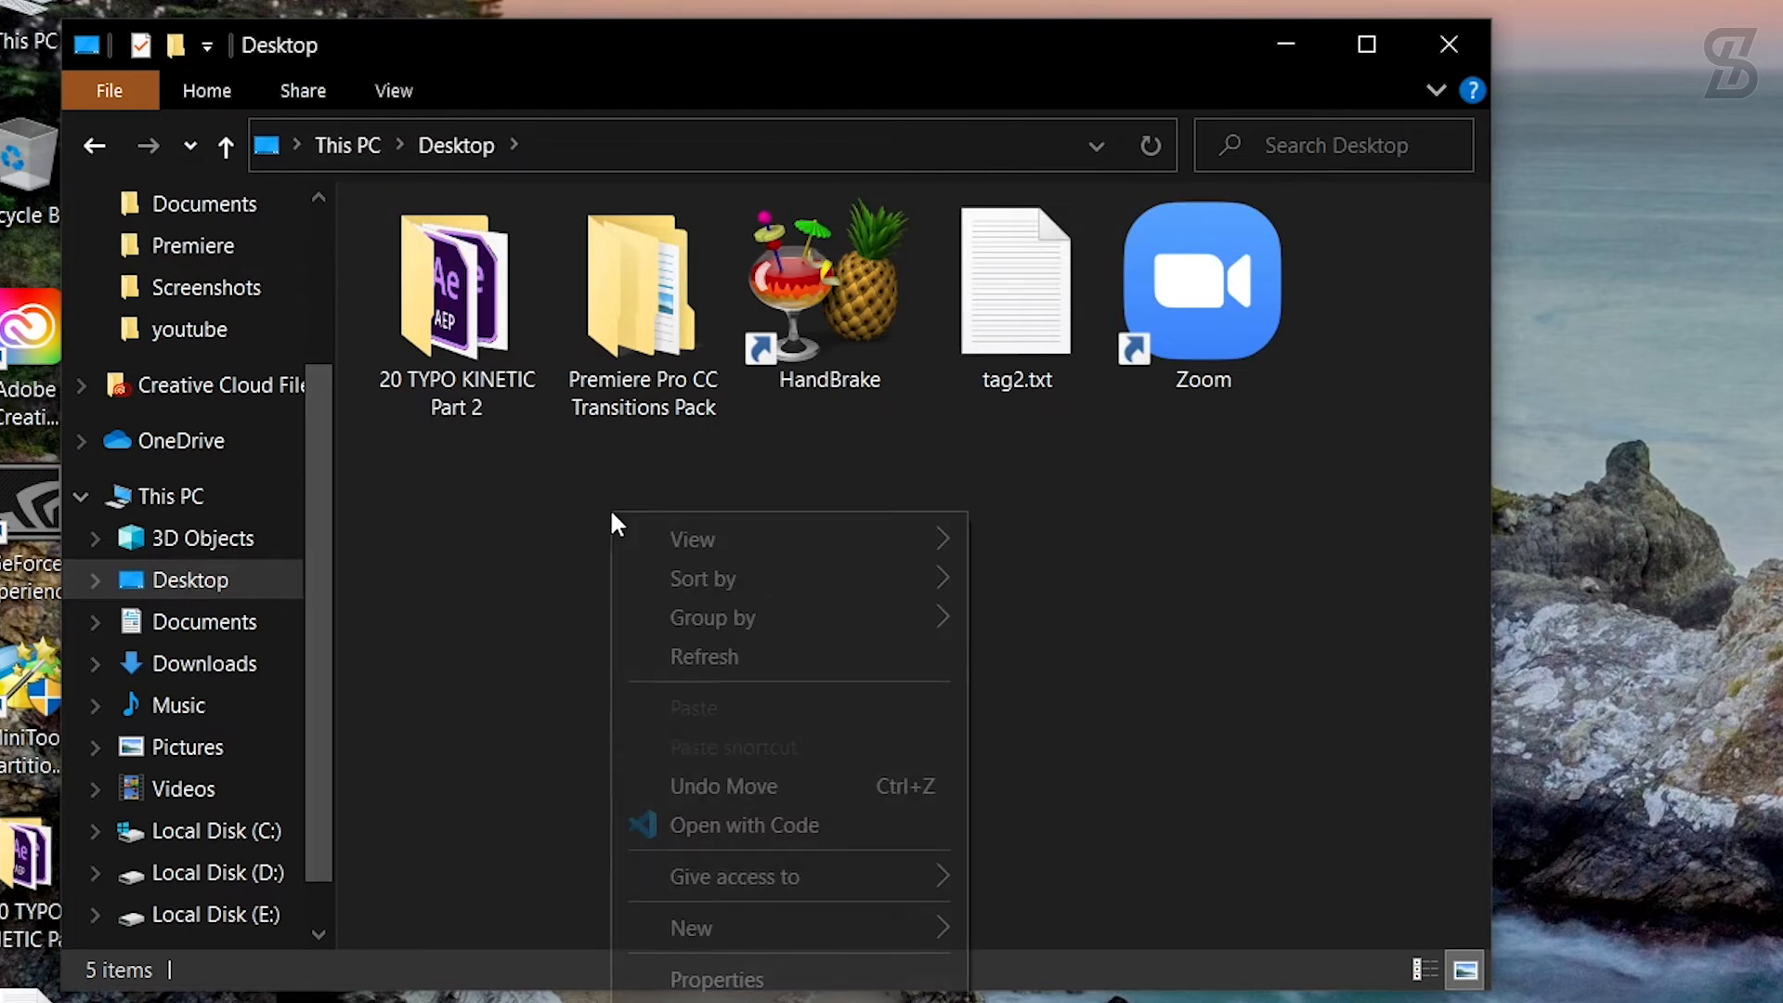
mouse_move(607, 650)
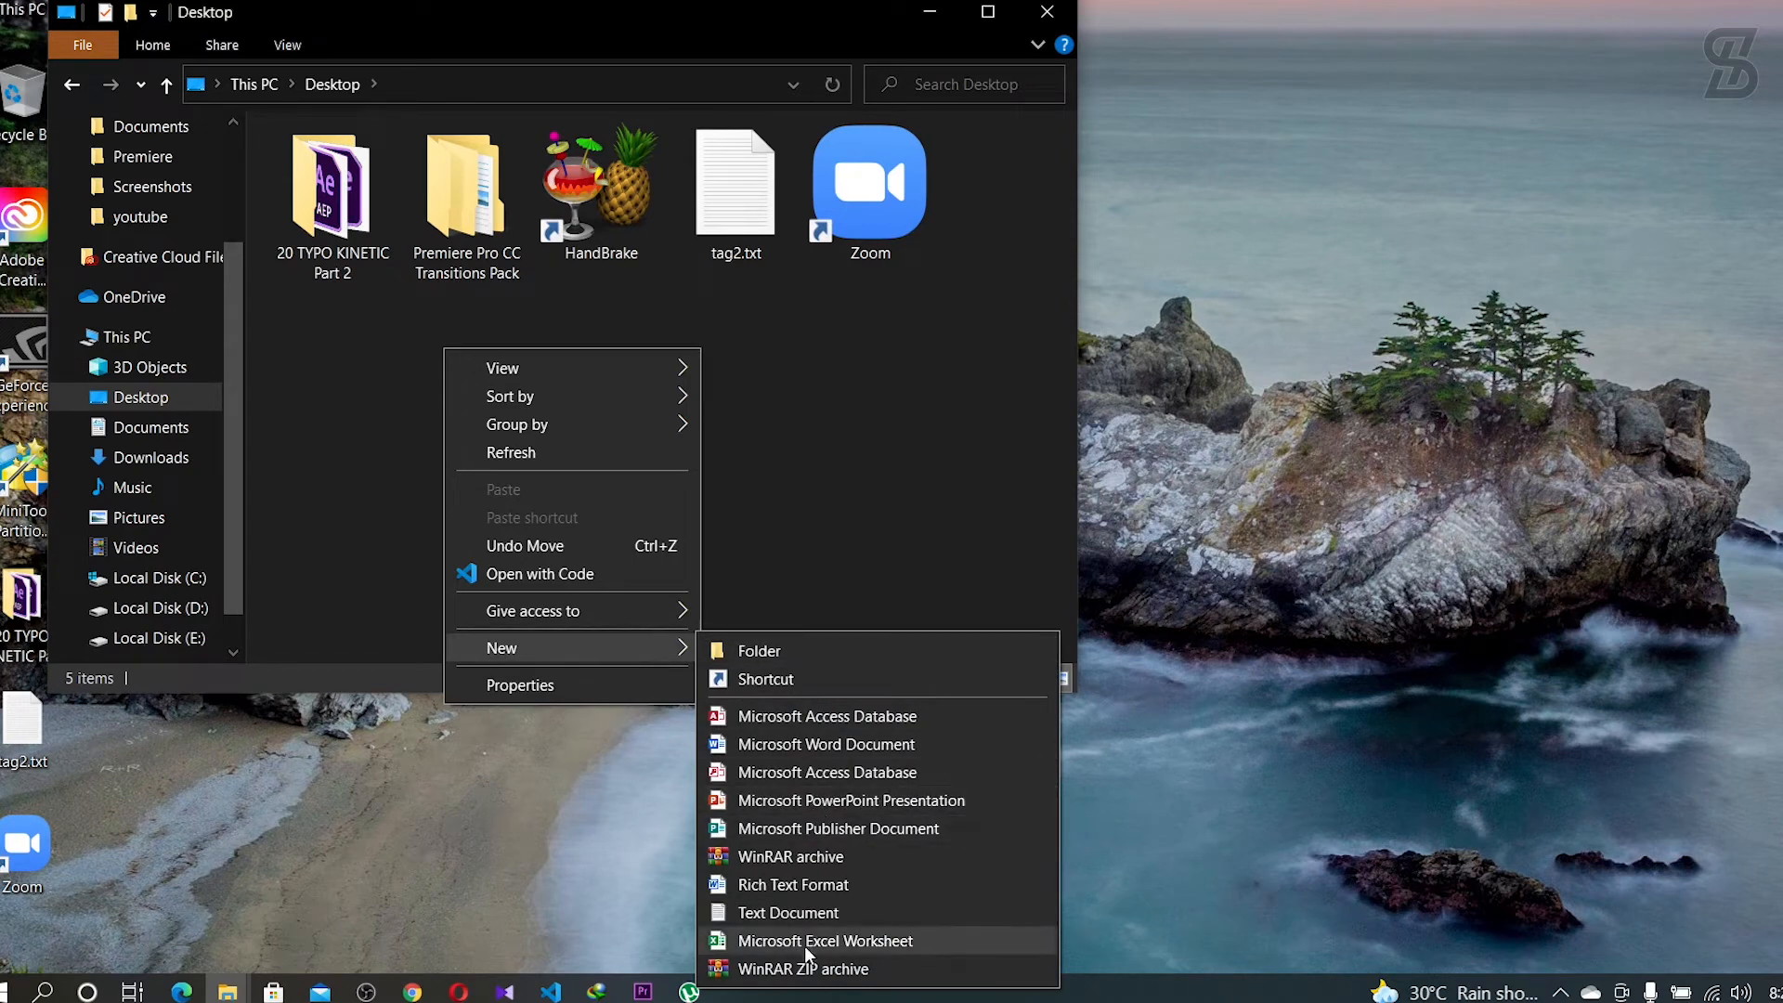
left_click(803, 917)
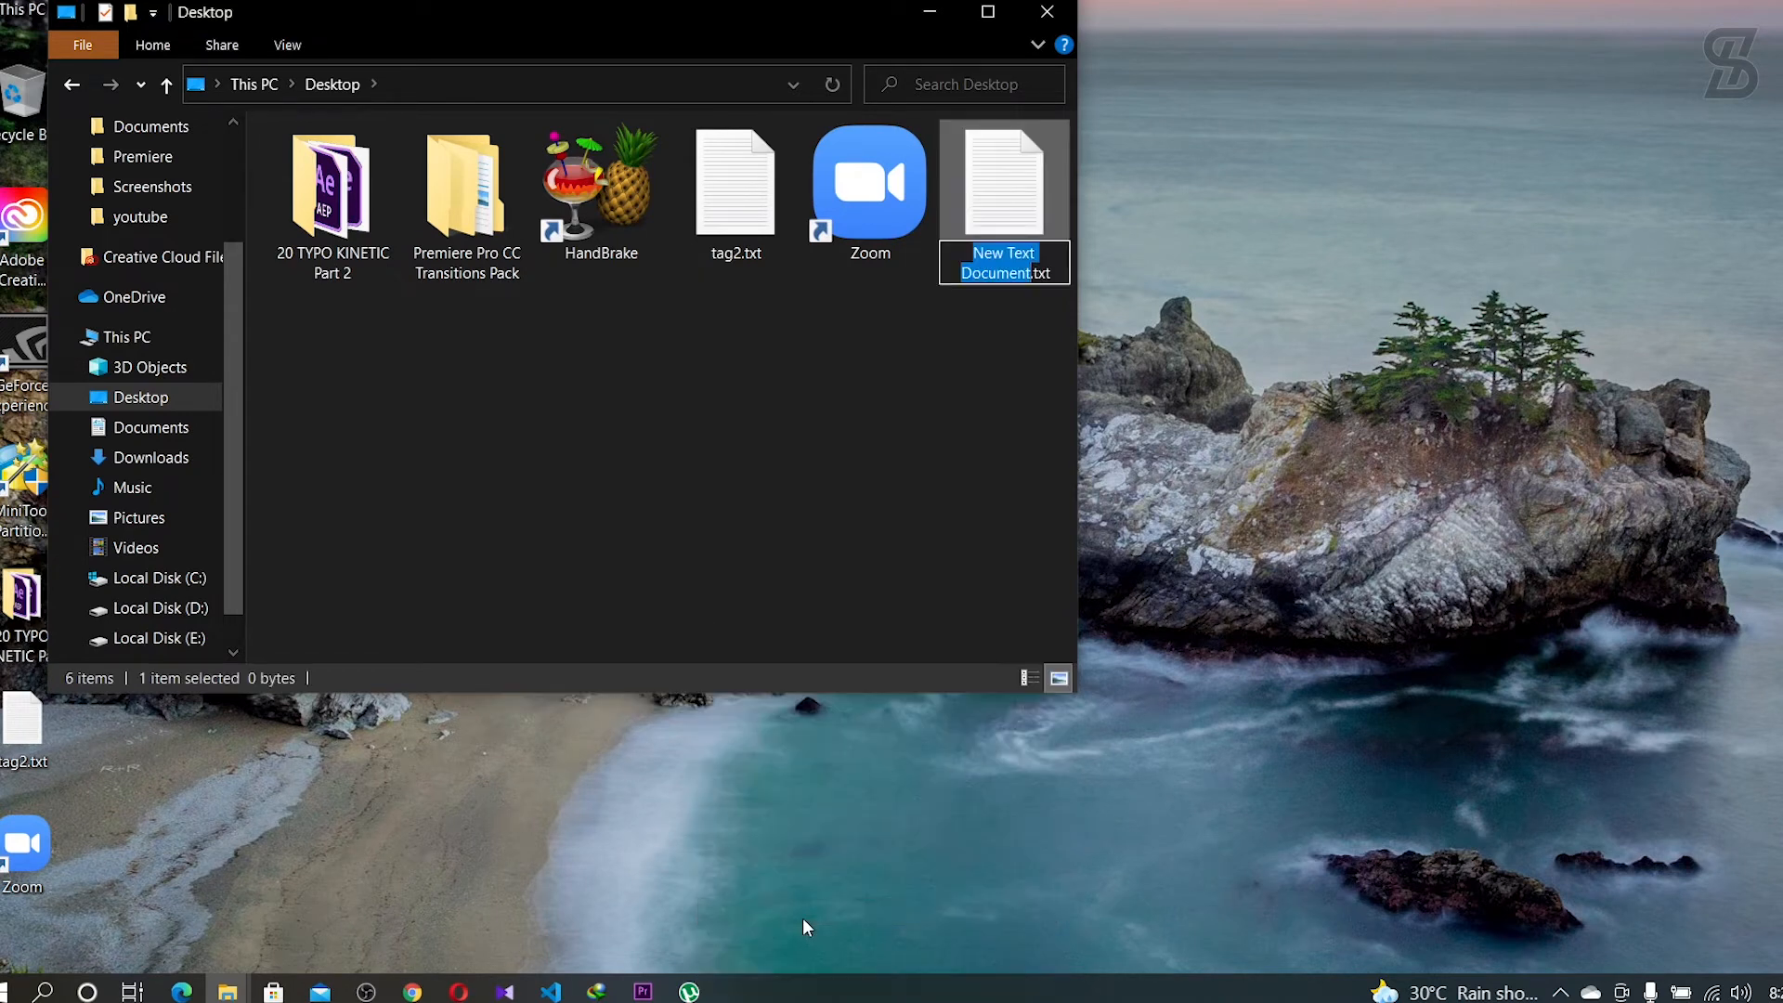
type("Hello")
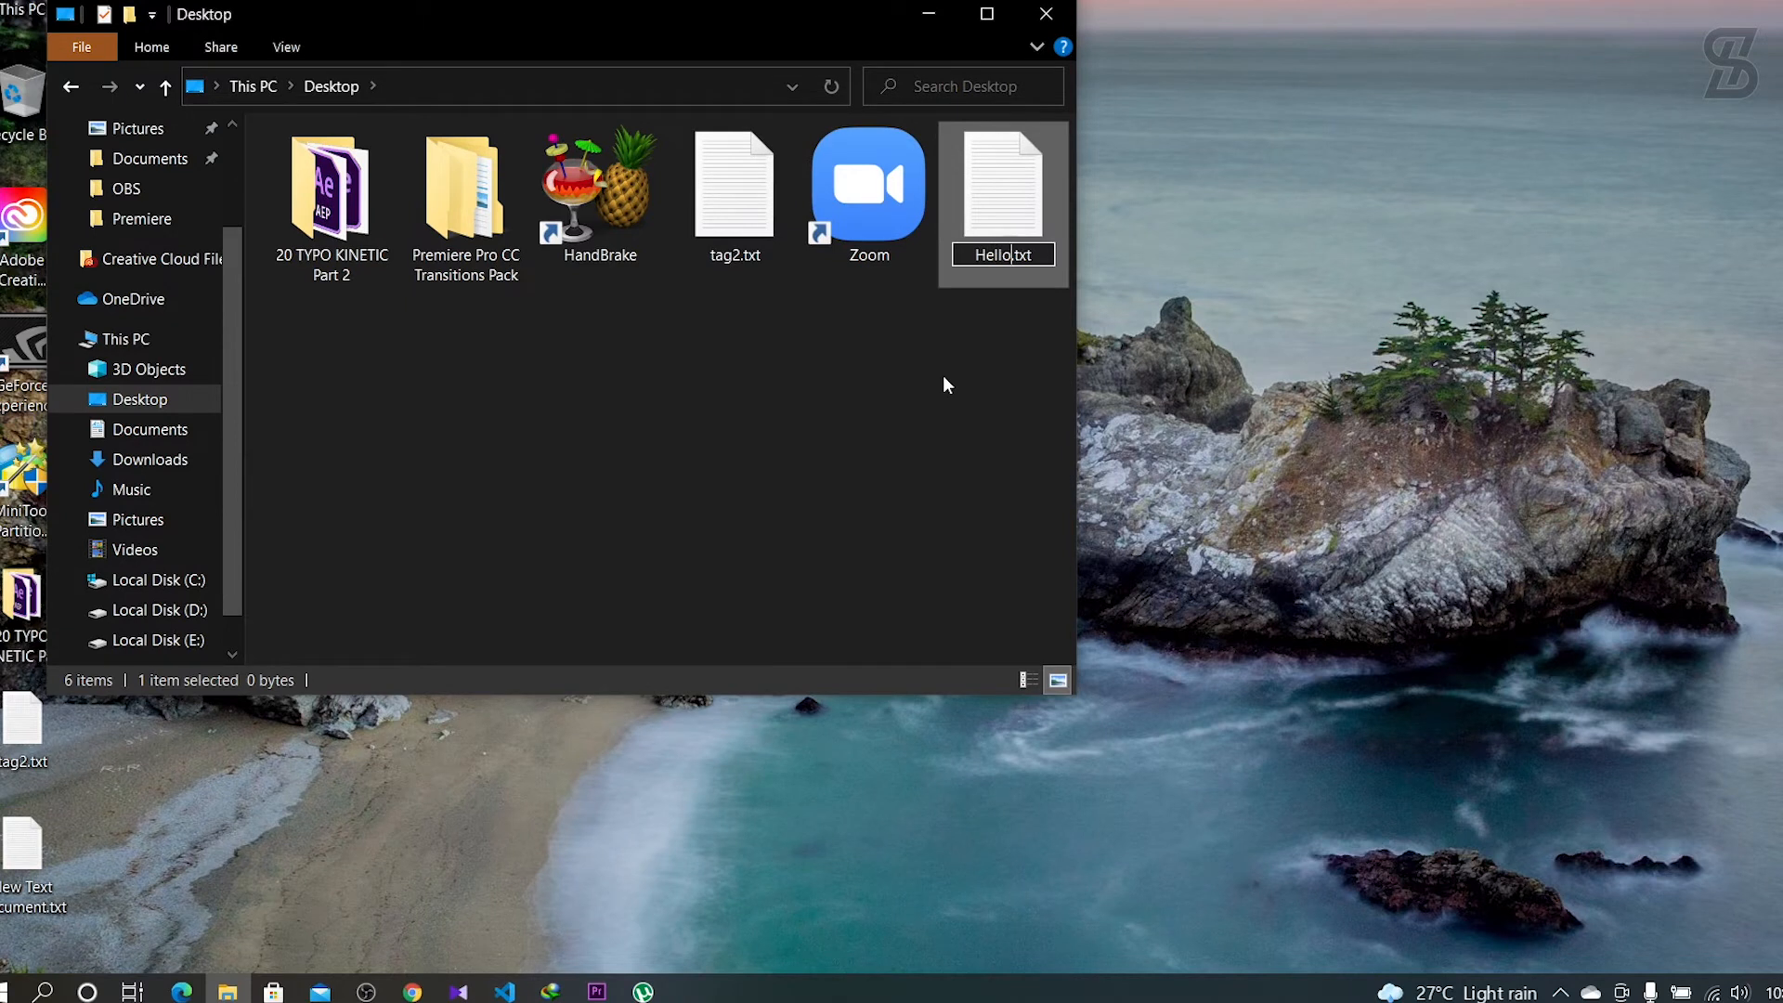
type("World")
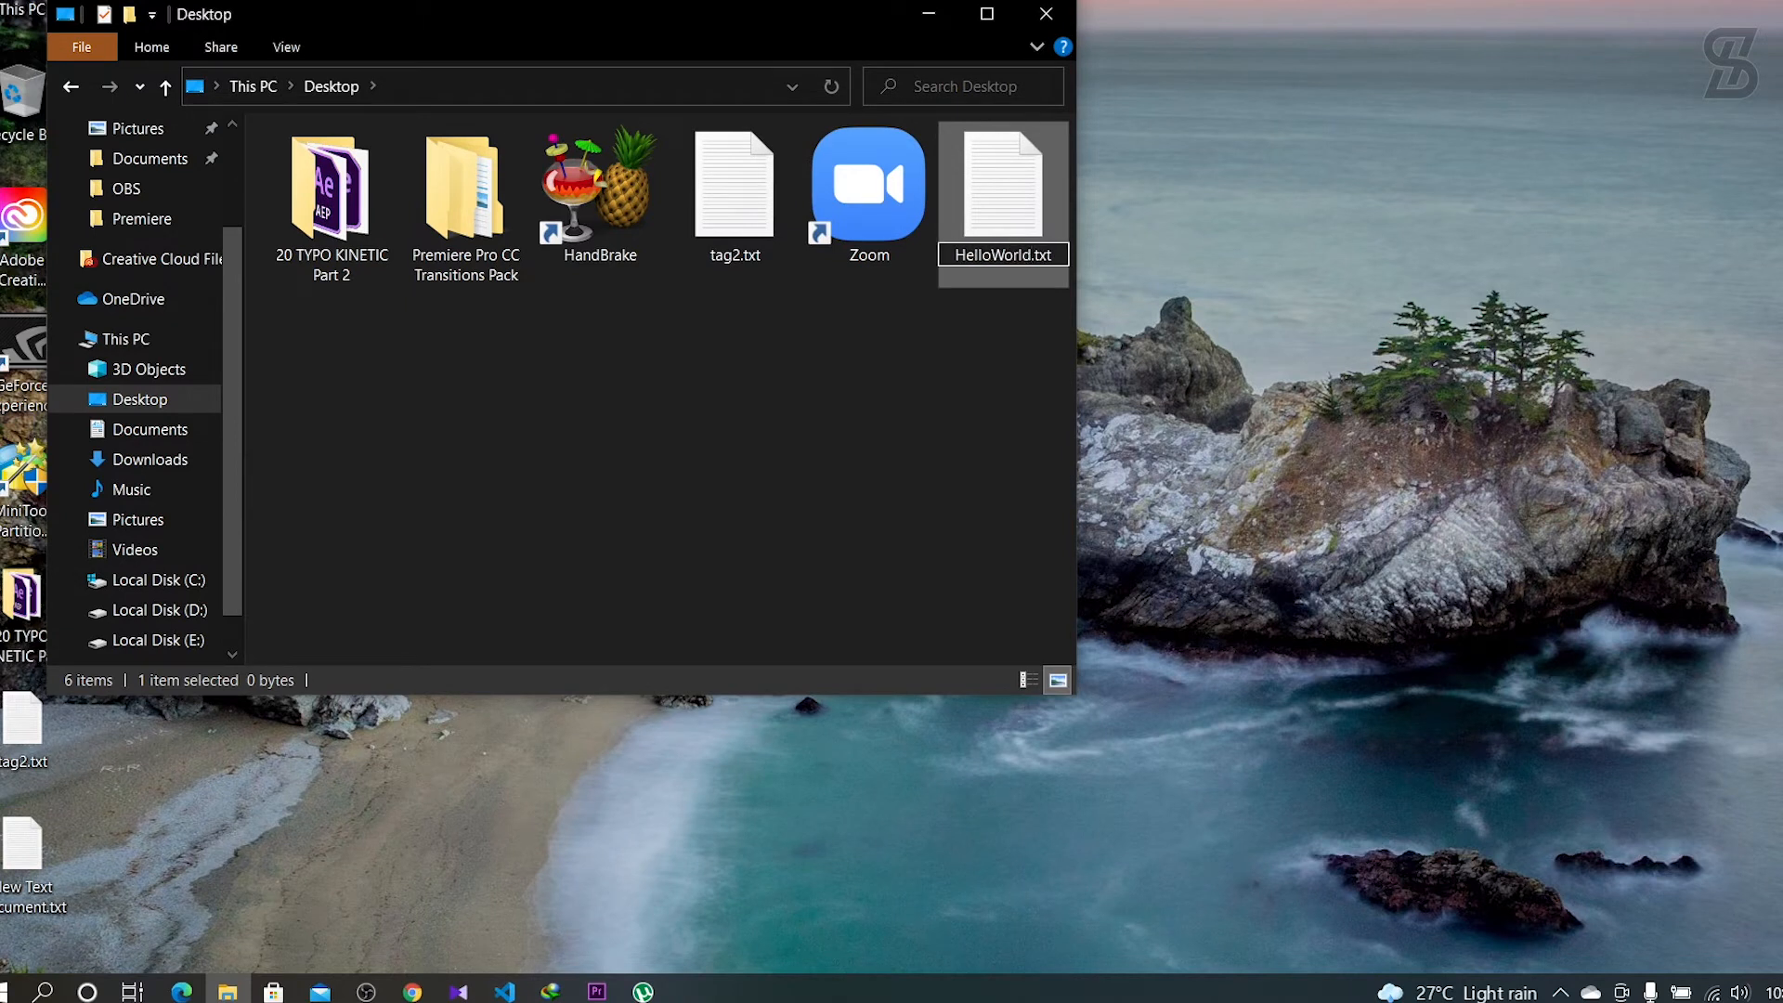
key("BackSpace")
key("BackSpace")
key("BackSpace")
type("java")
key("Return")
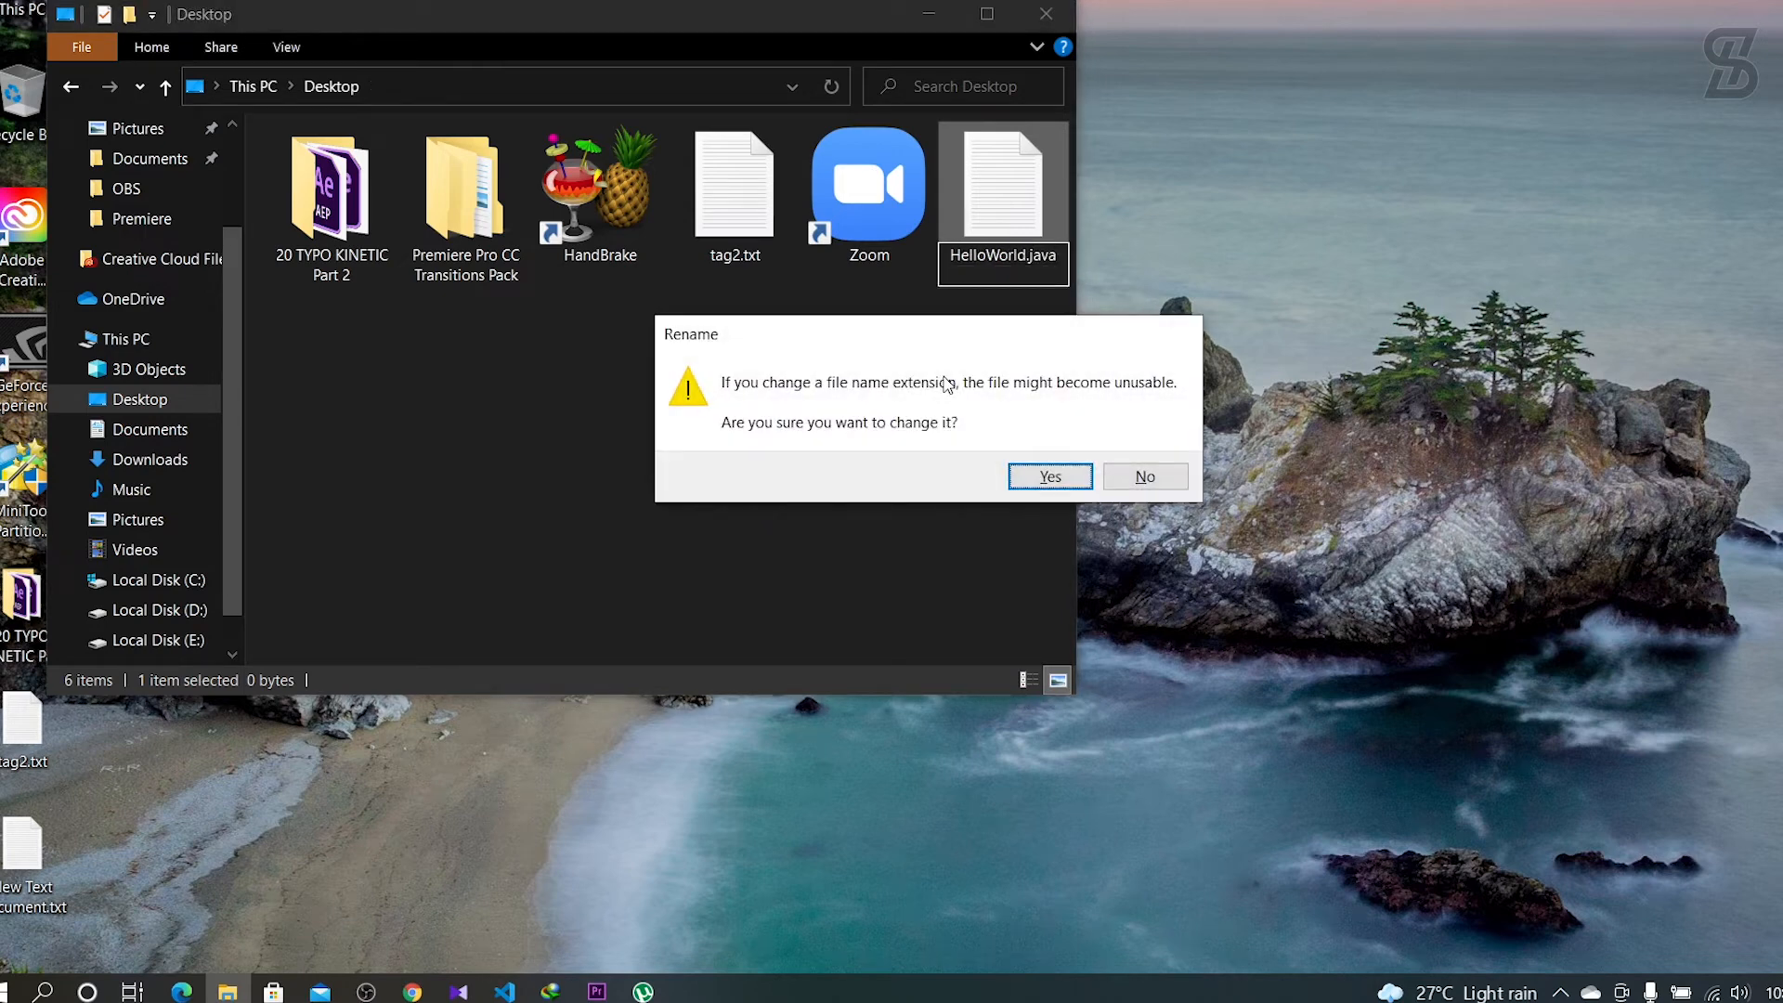
left_click(1051, 477)
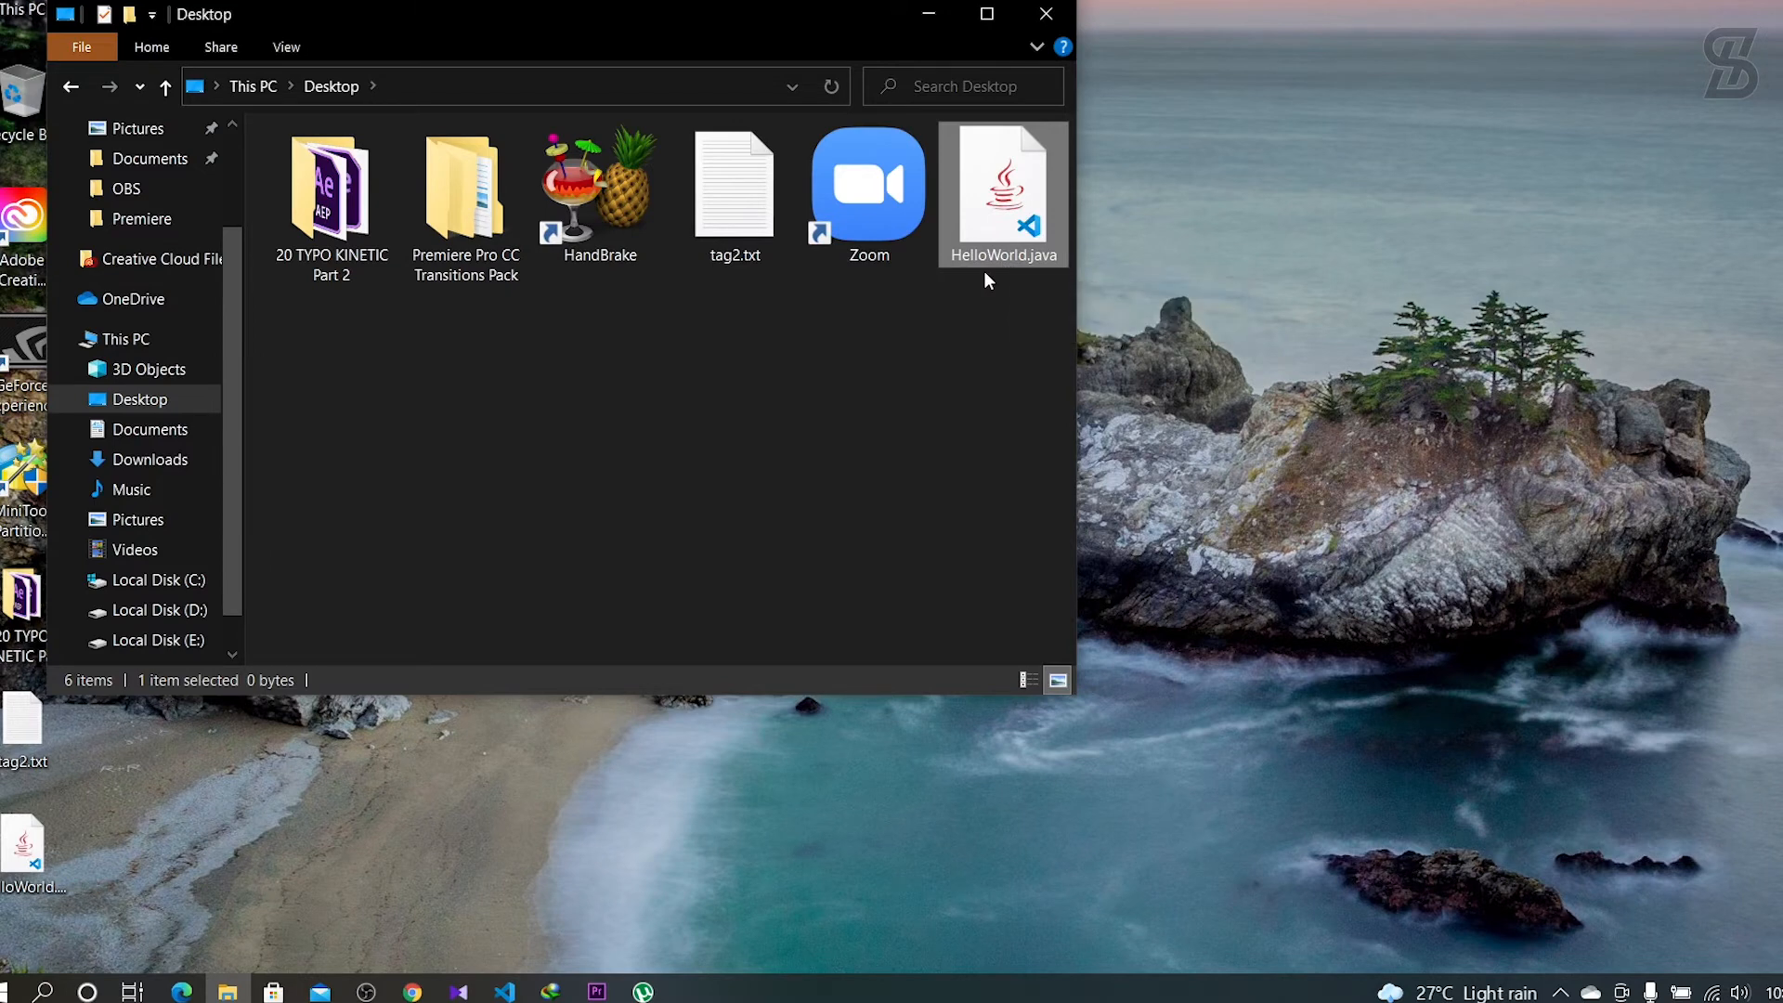
Open the HelloWorld.java file with Notepad.
double_click(989, 237)
right_click(984, 227)
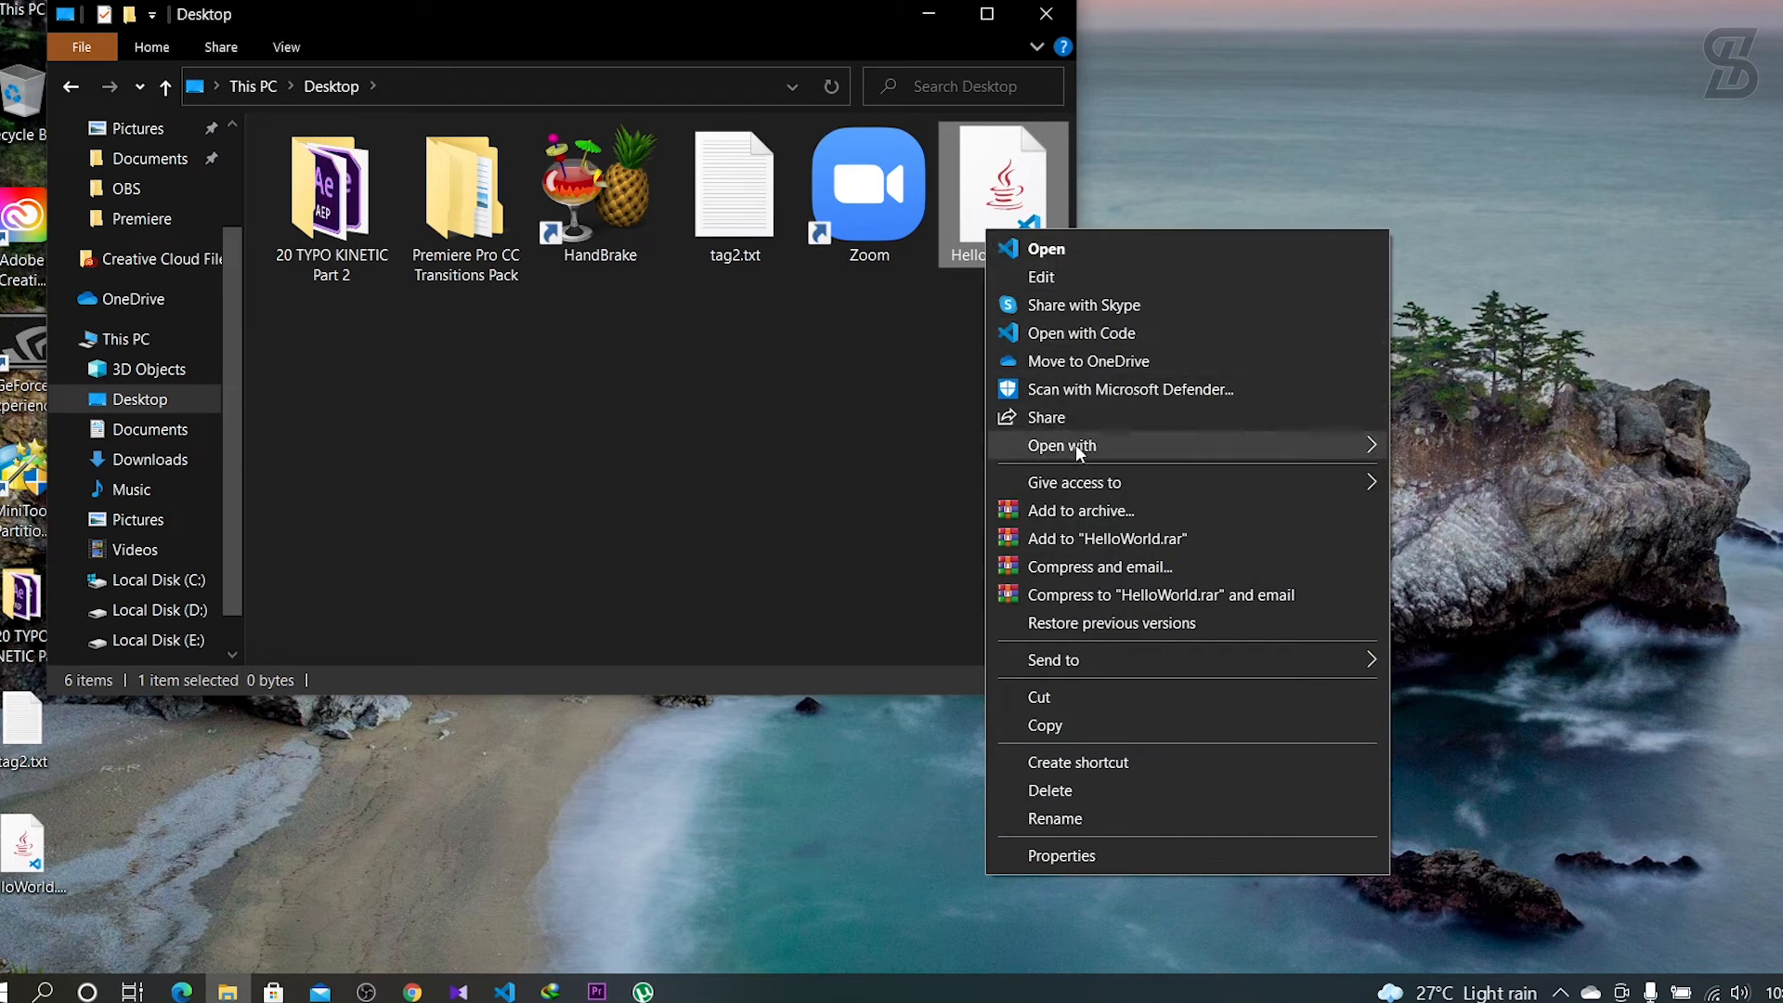
mouse_move(1077, 444)
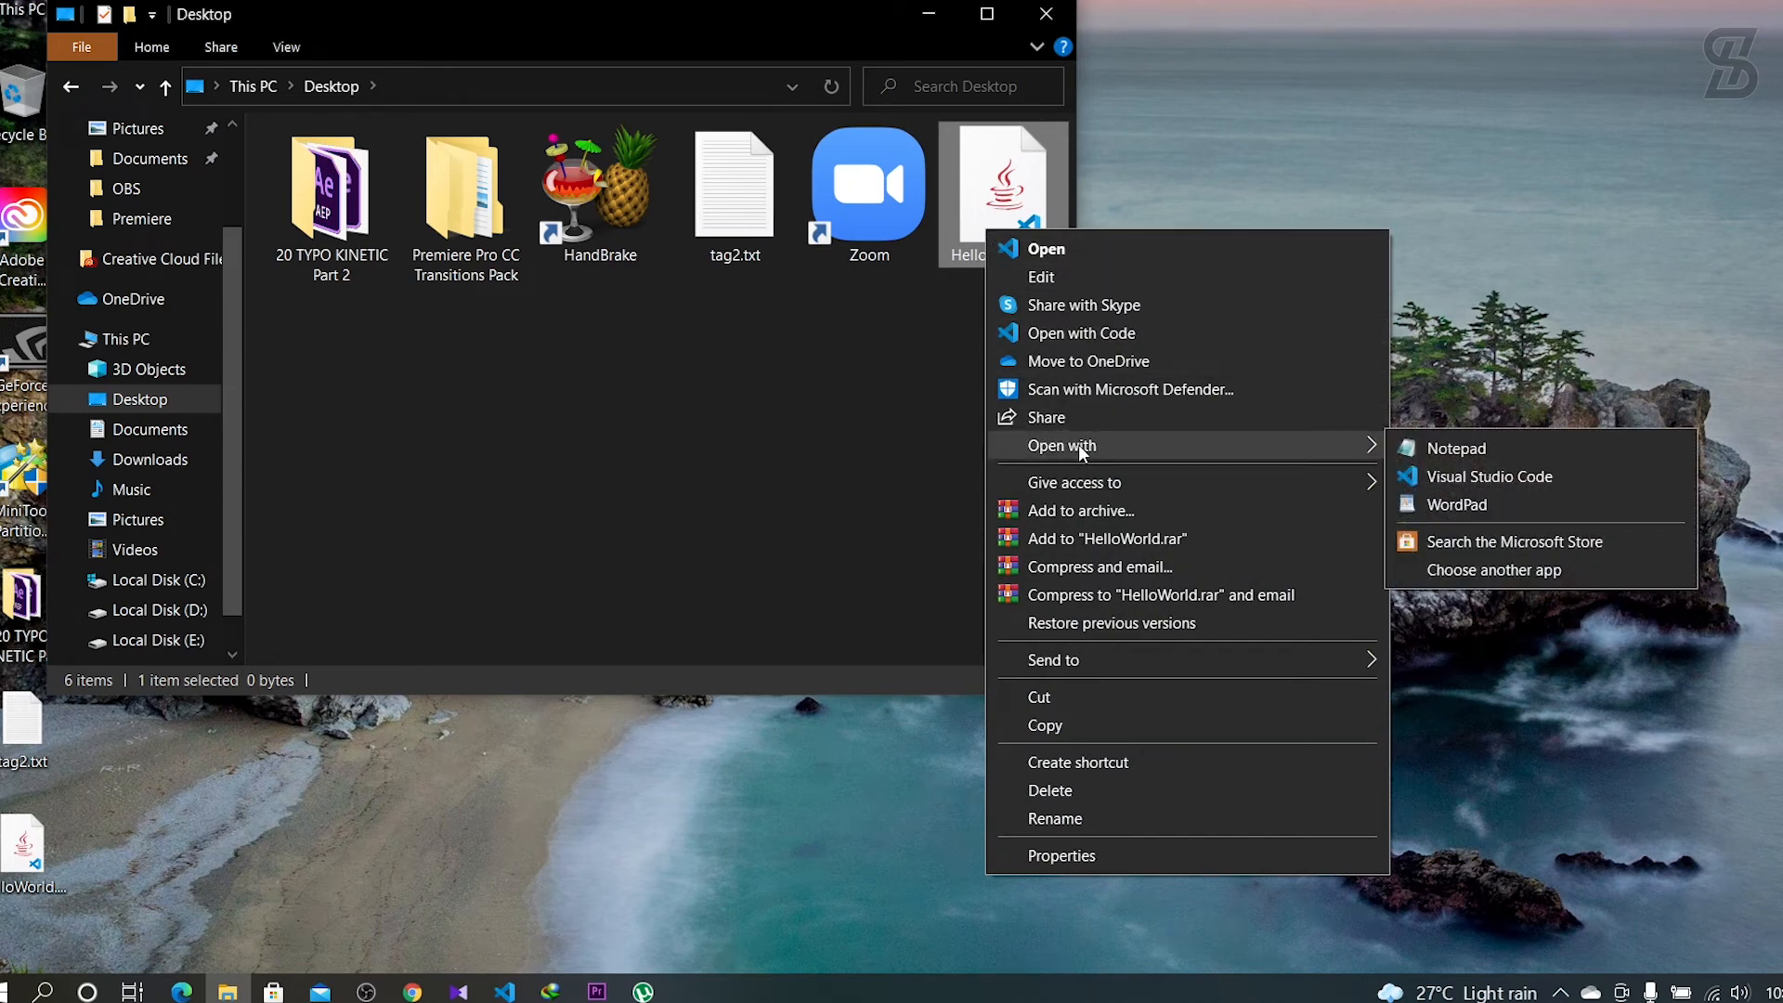
left_click(1481, 442)
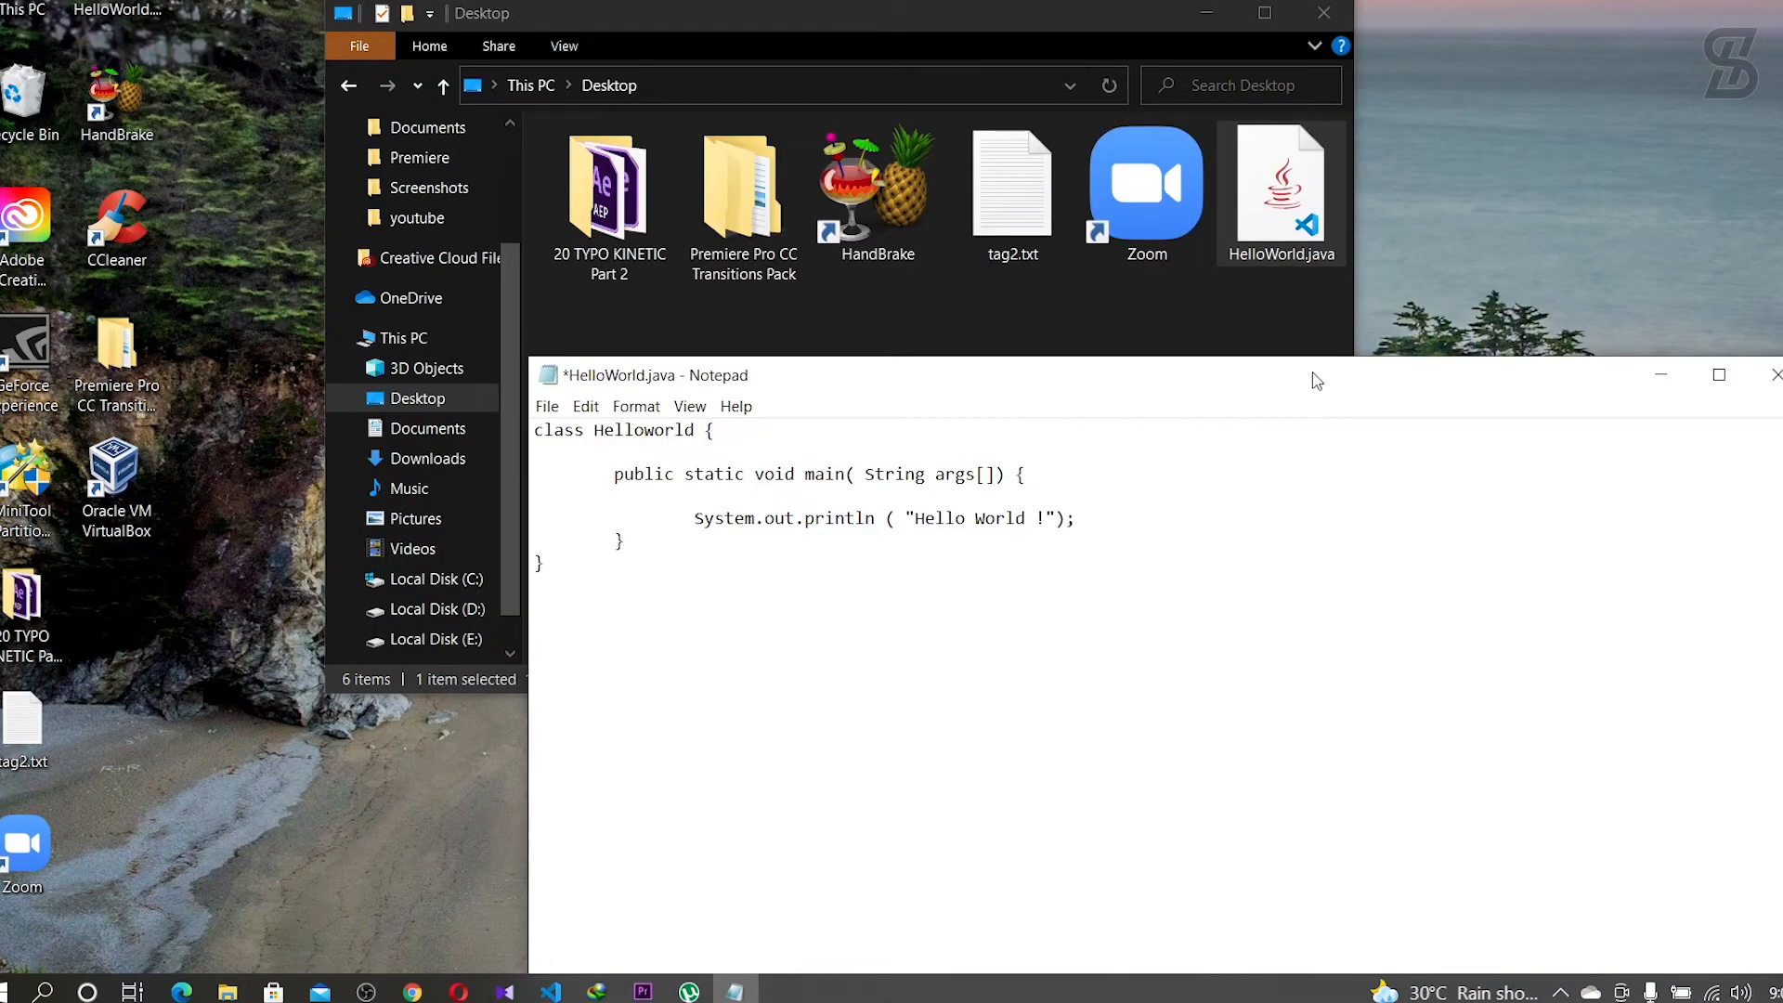
Save the Helloworld class code in HelloWorld.java and close Notepad.
left_click_drag(1314, 376, 1205, 330)
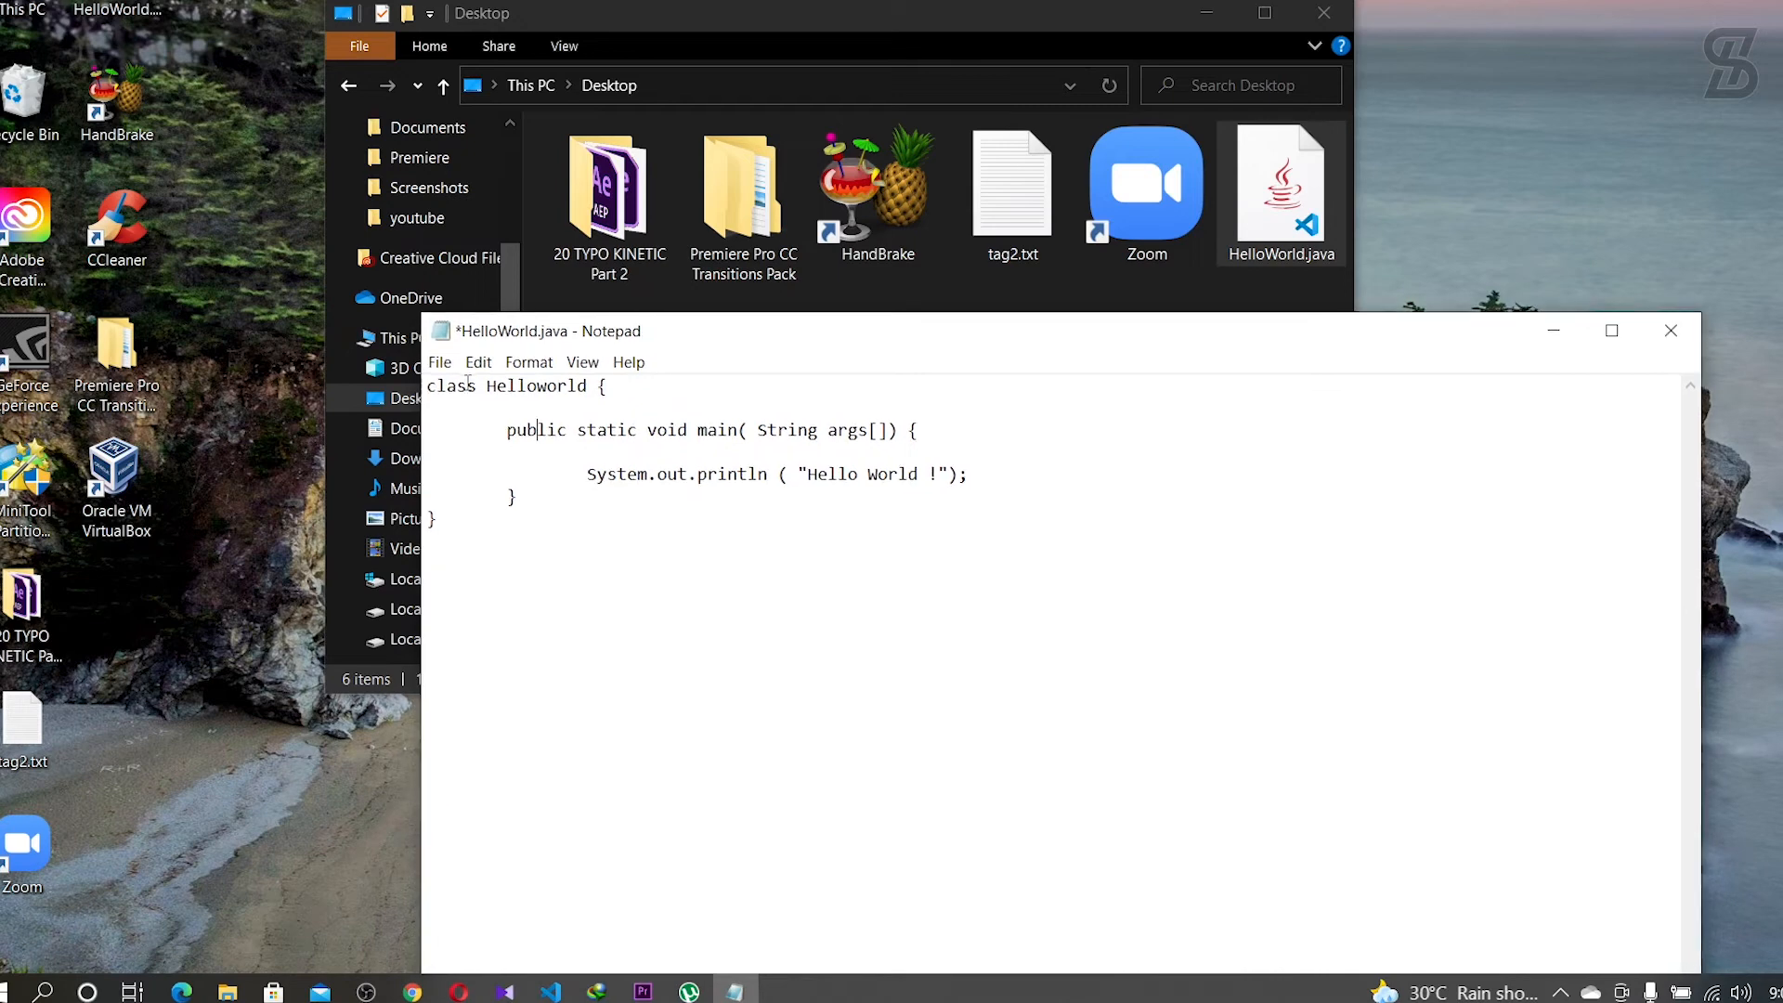
left_click(440, 362)
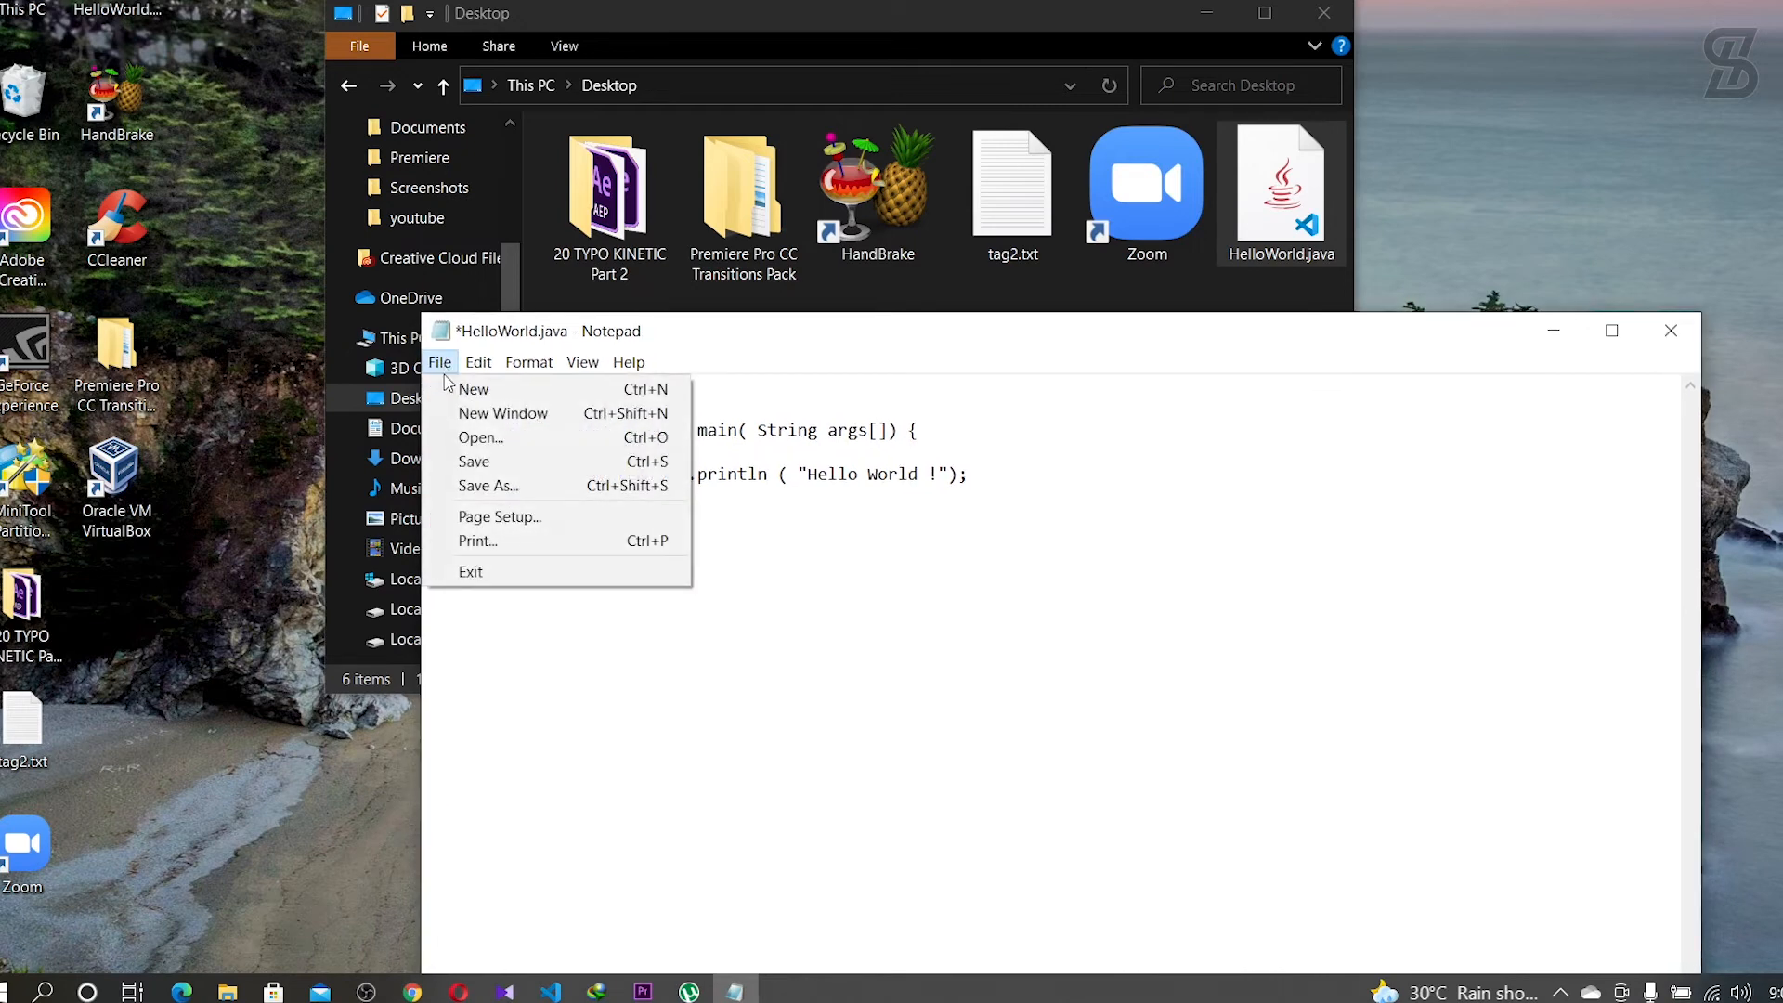
left_click(475, 462)
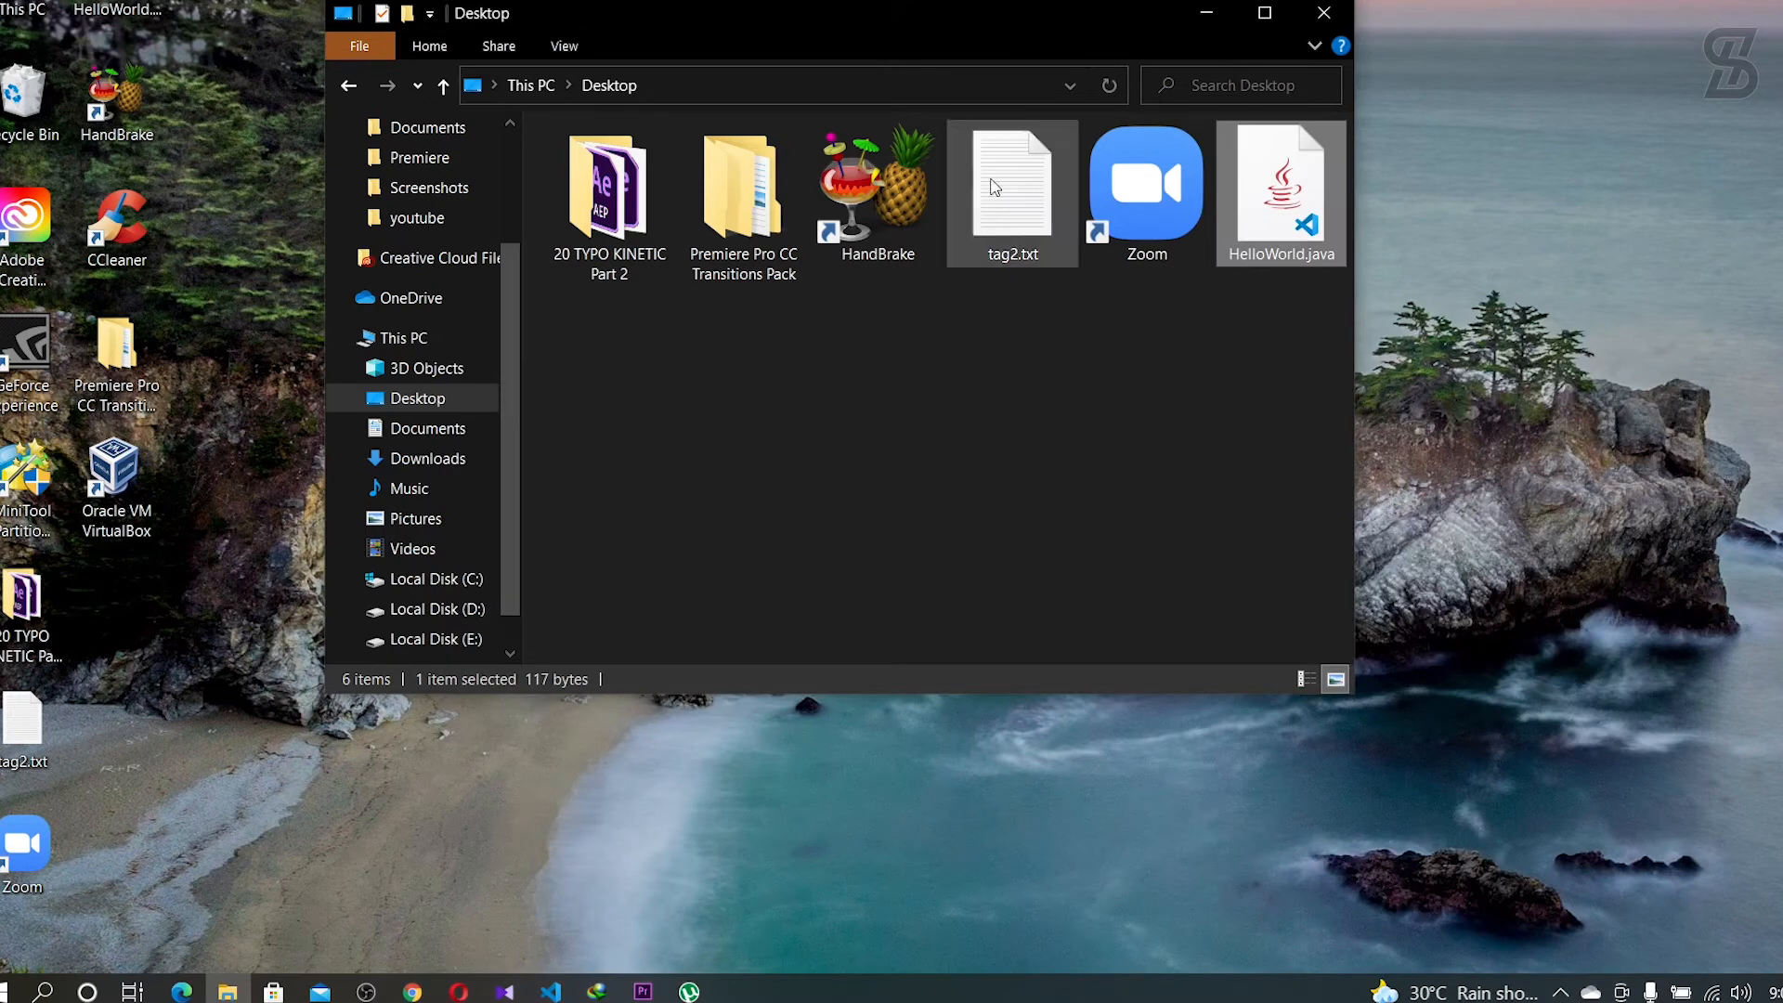
left_click(1671, 331)
Launch Command Prompt in the Desktop folder by running cmd from the folder's path.
left_click(692, 86)
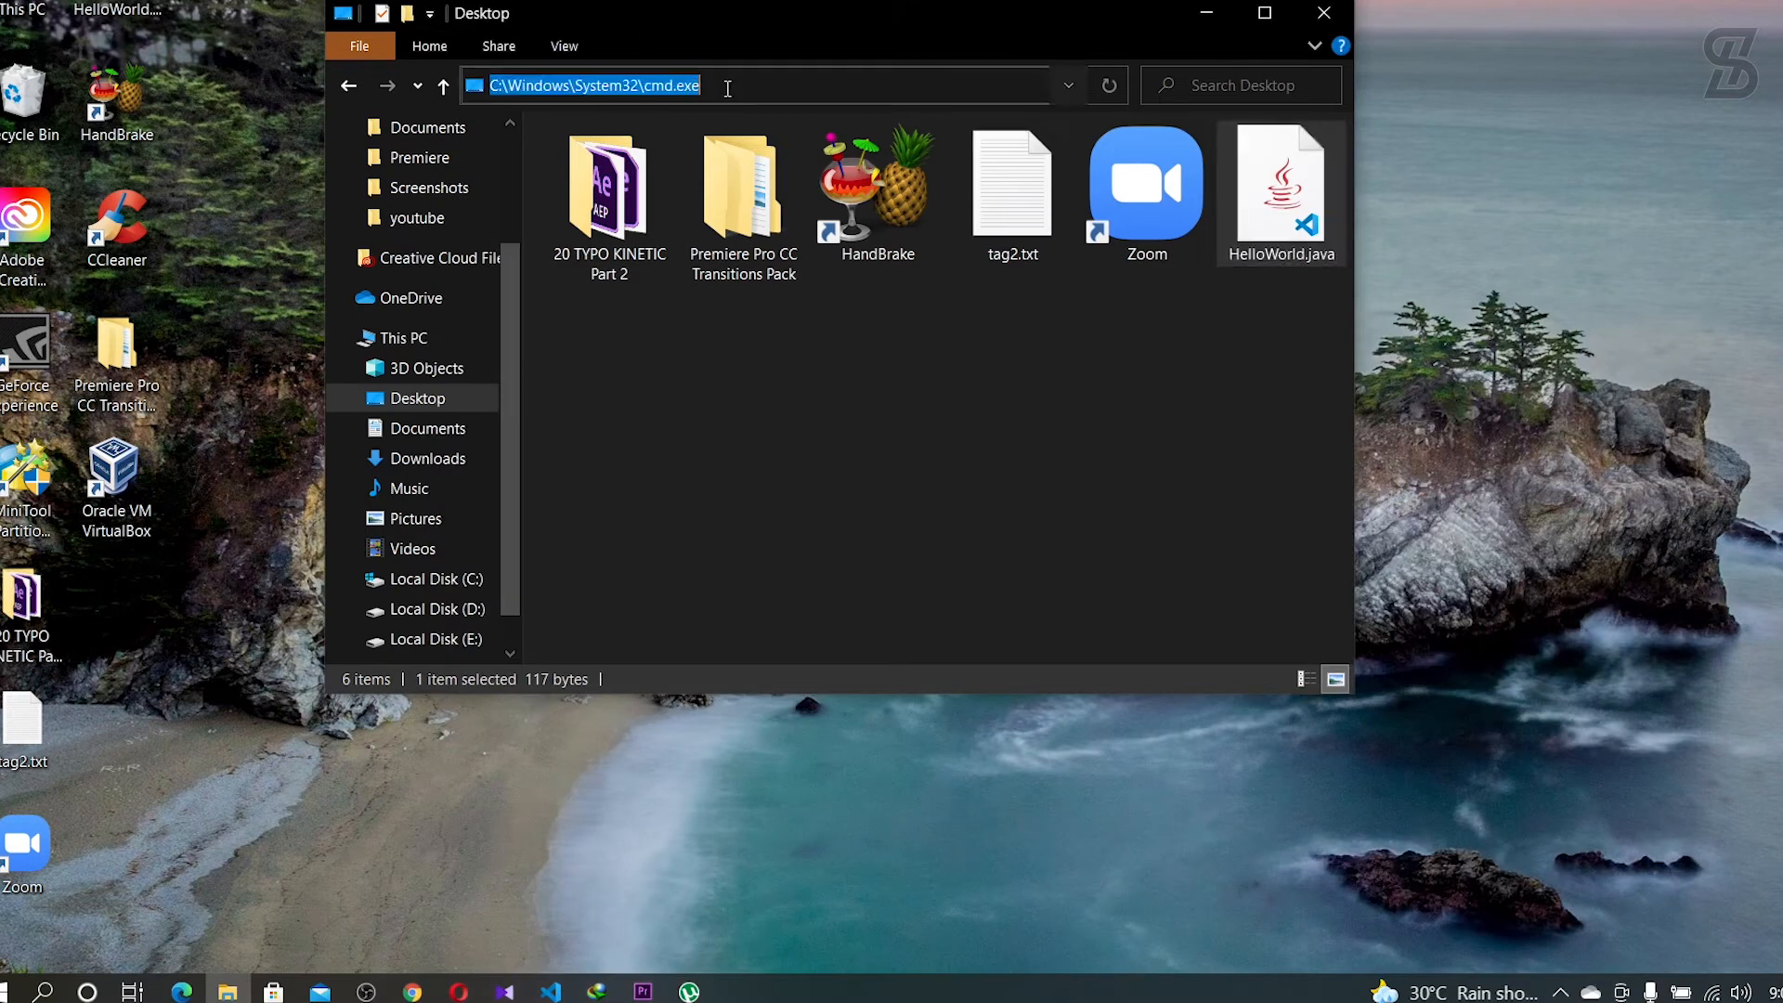
key("BackSpace")
type("cmd")
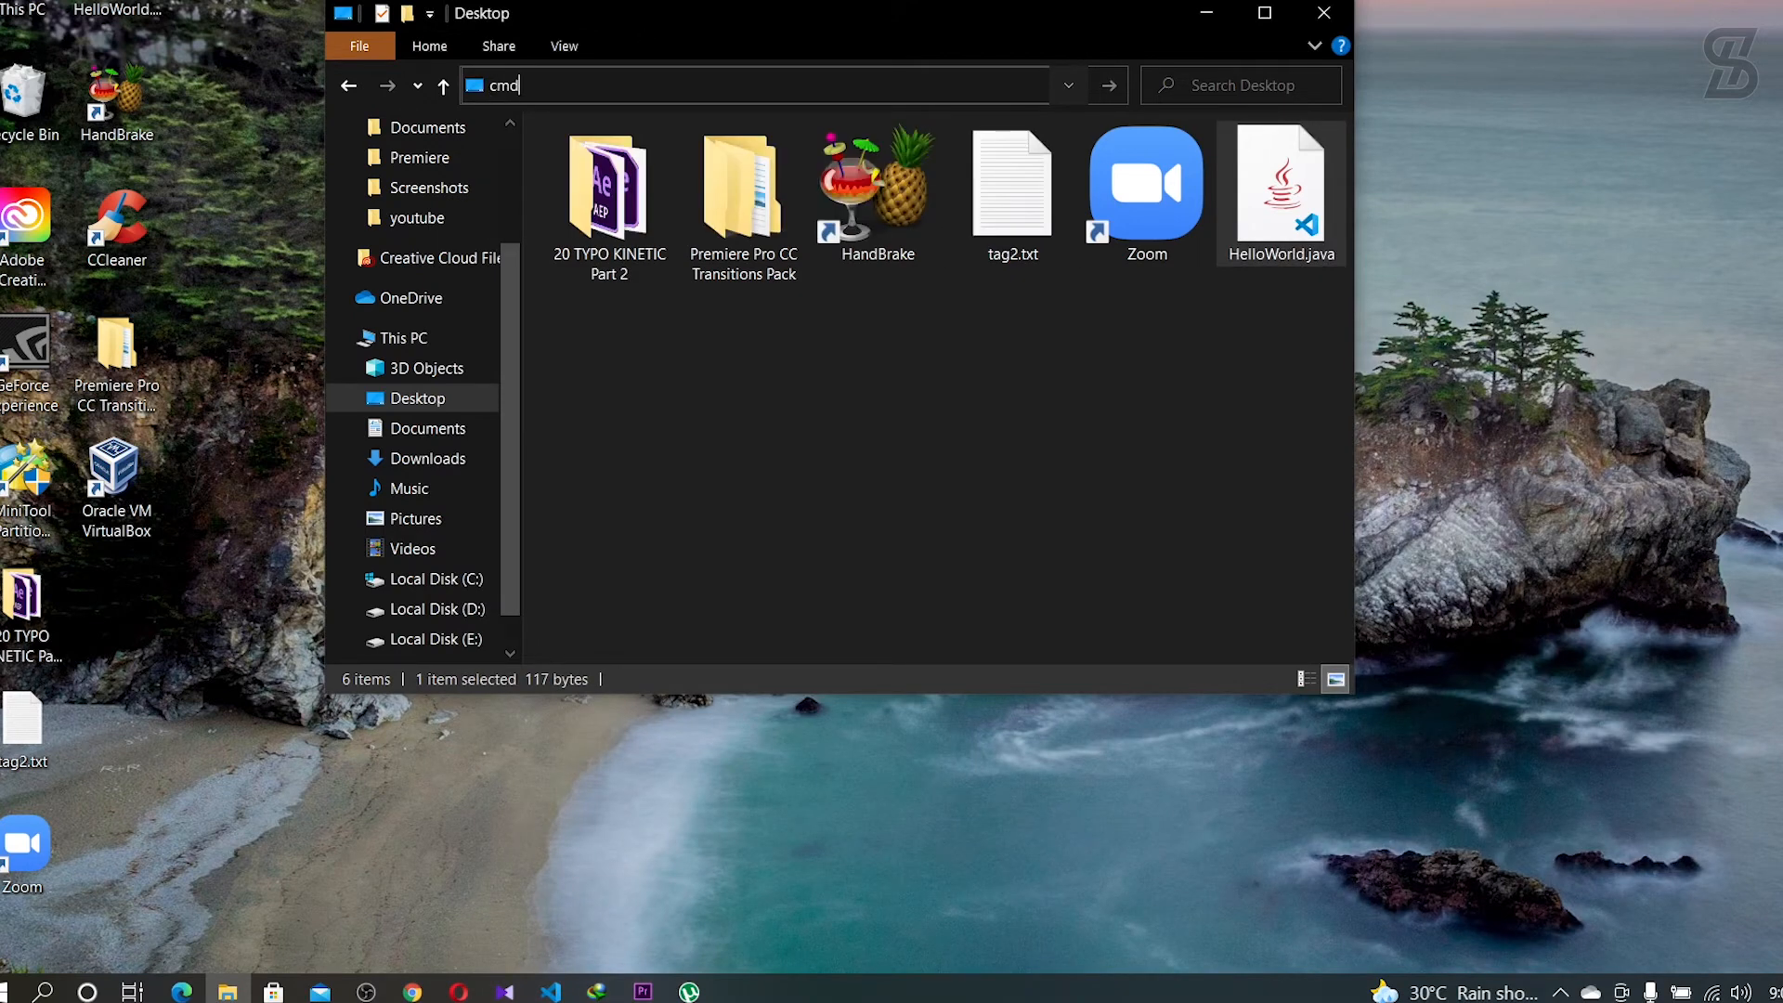
key("Return")
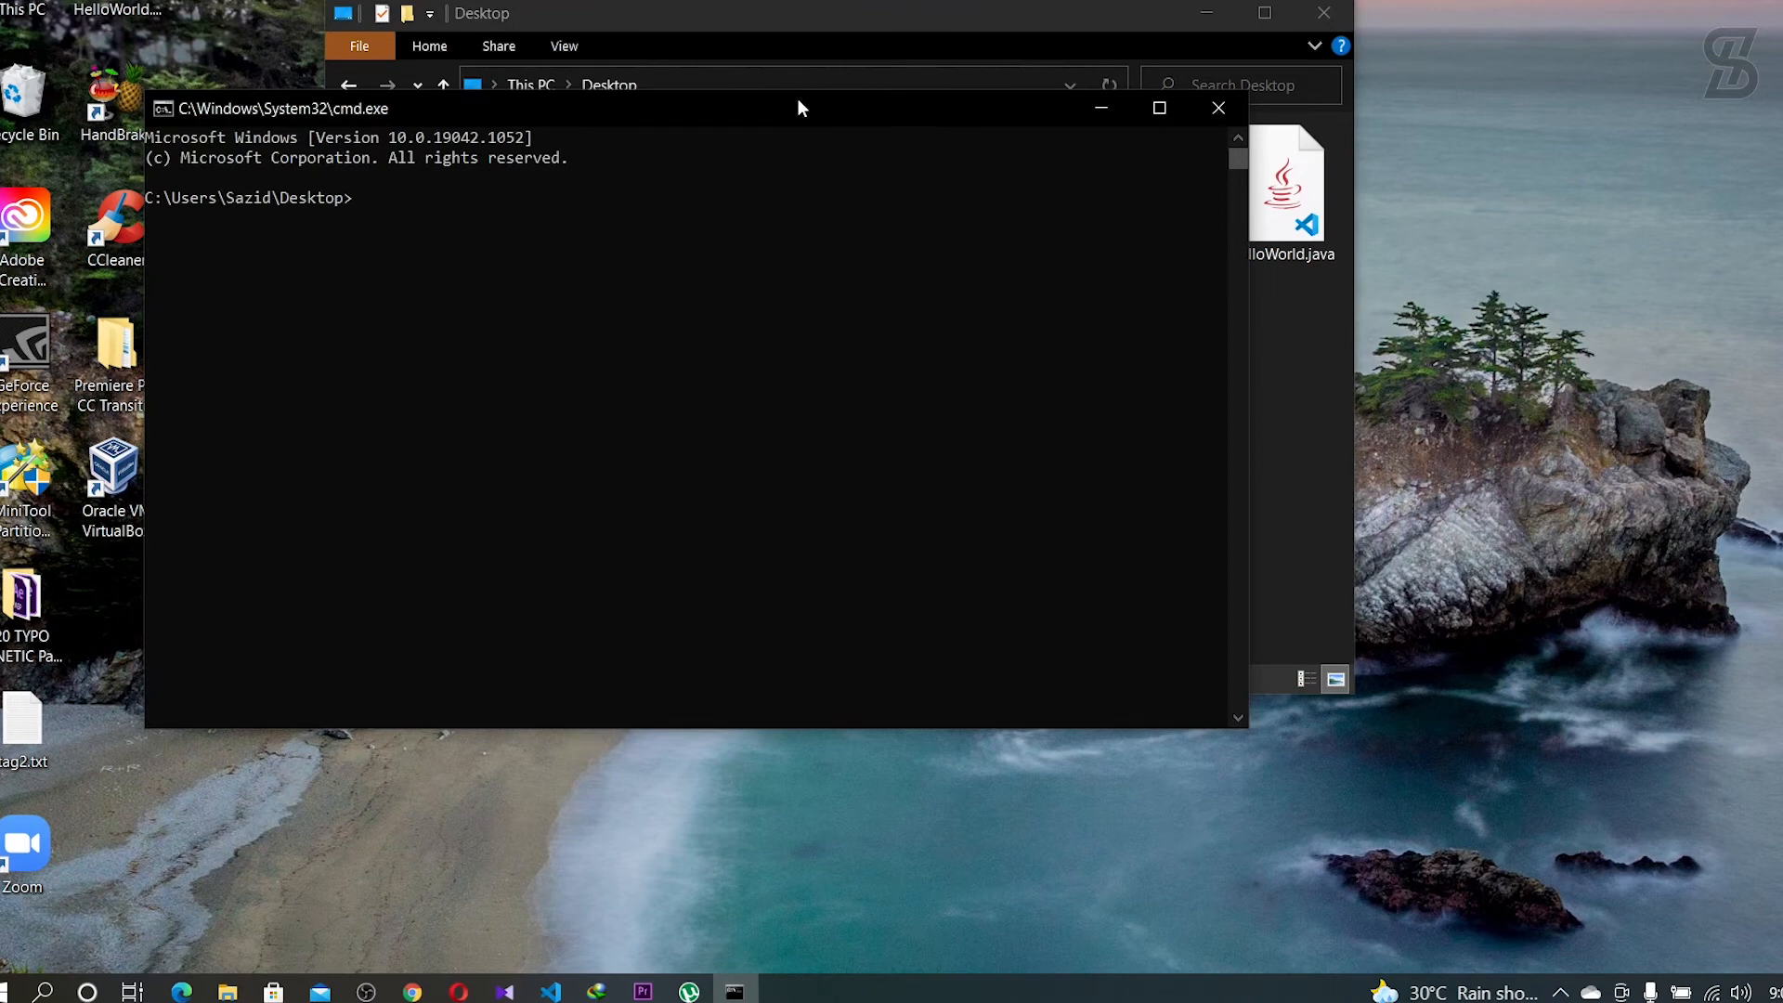
Move the Command Prompt window clear of the desktop files and compile the program with javac Helloworld.java.
left_click_drag(798, 101, 1008, 362)
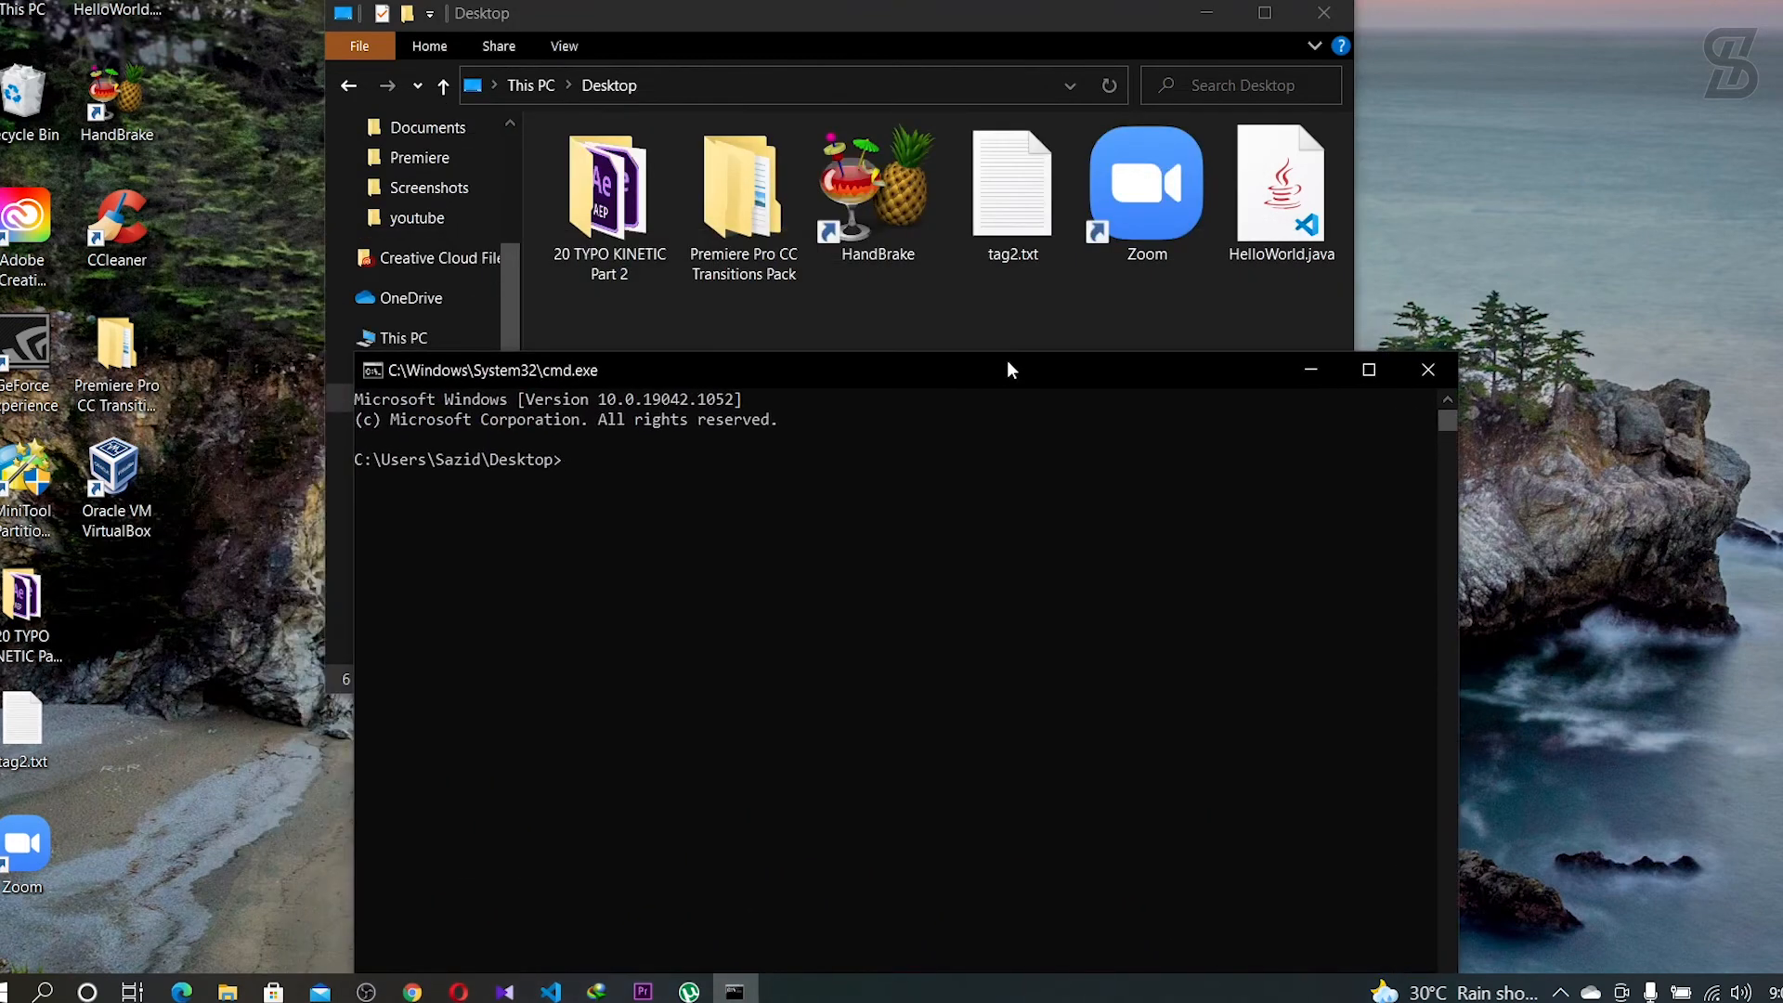
type("javac Helloworld.java")
key("Return")
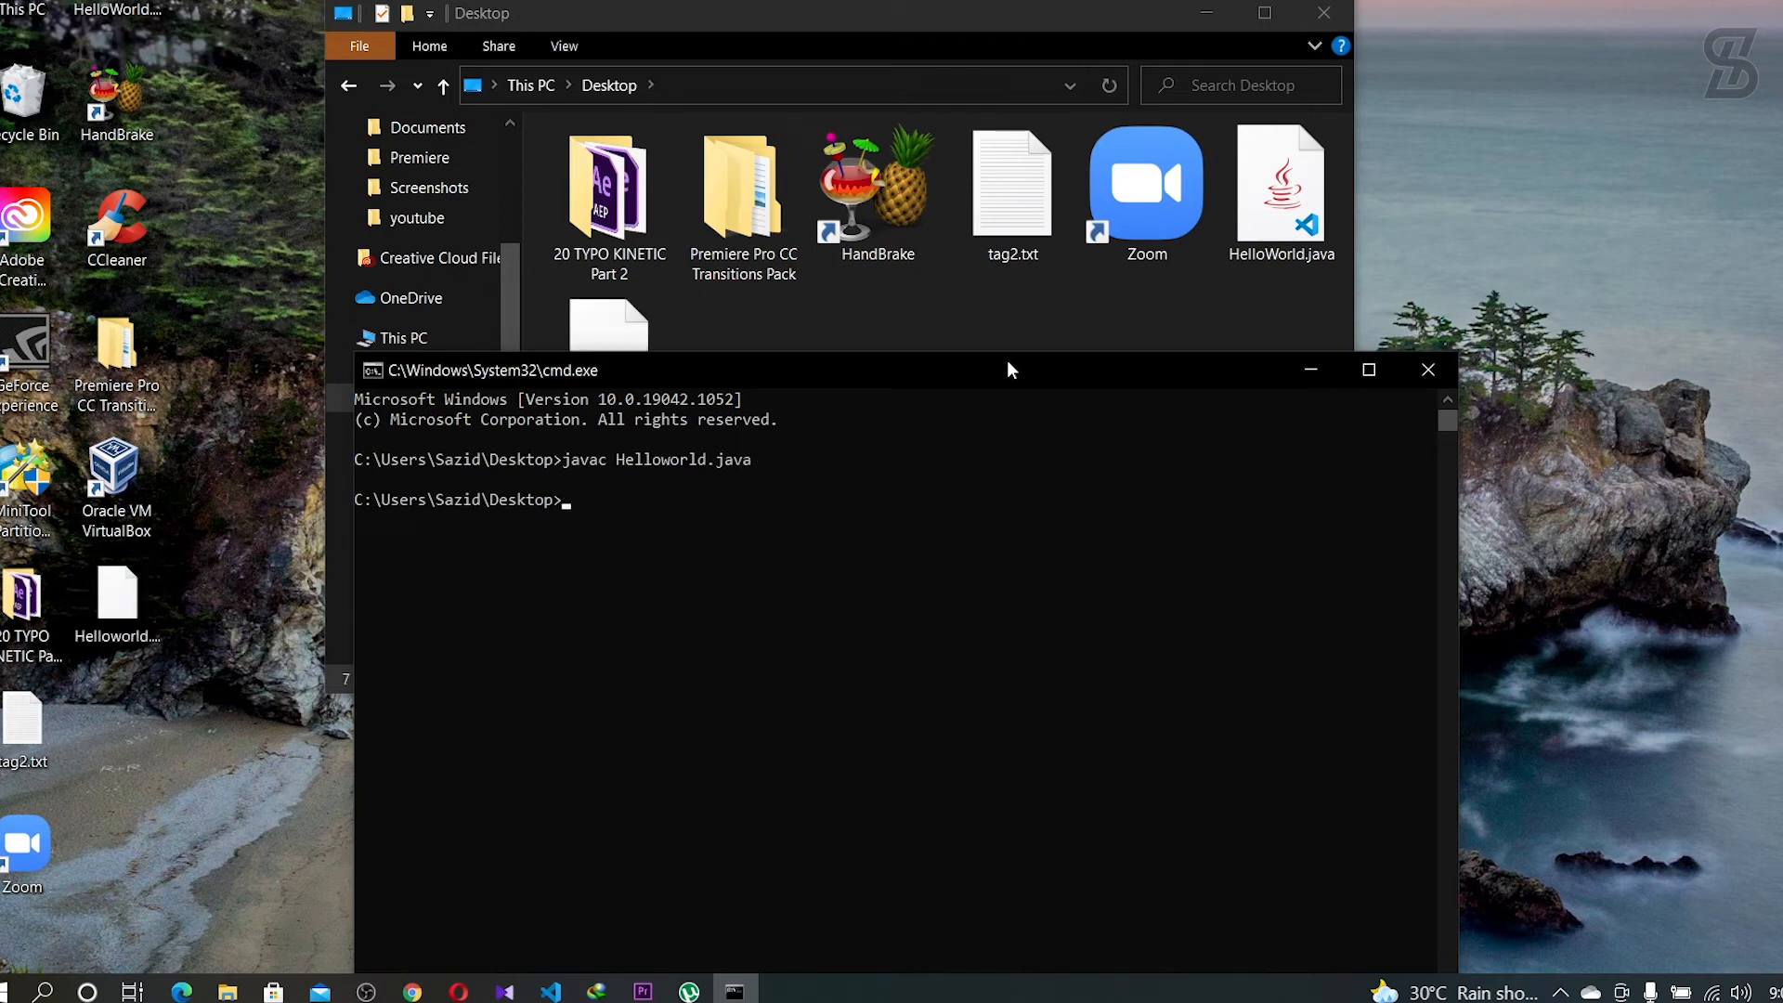
Uncover the compiled class file behind Command Prompt and run the program with java Helloworld.
left_click_drag(1011, 369, 1022, 462)
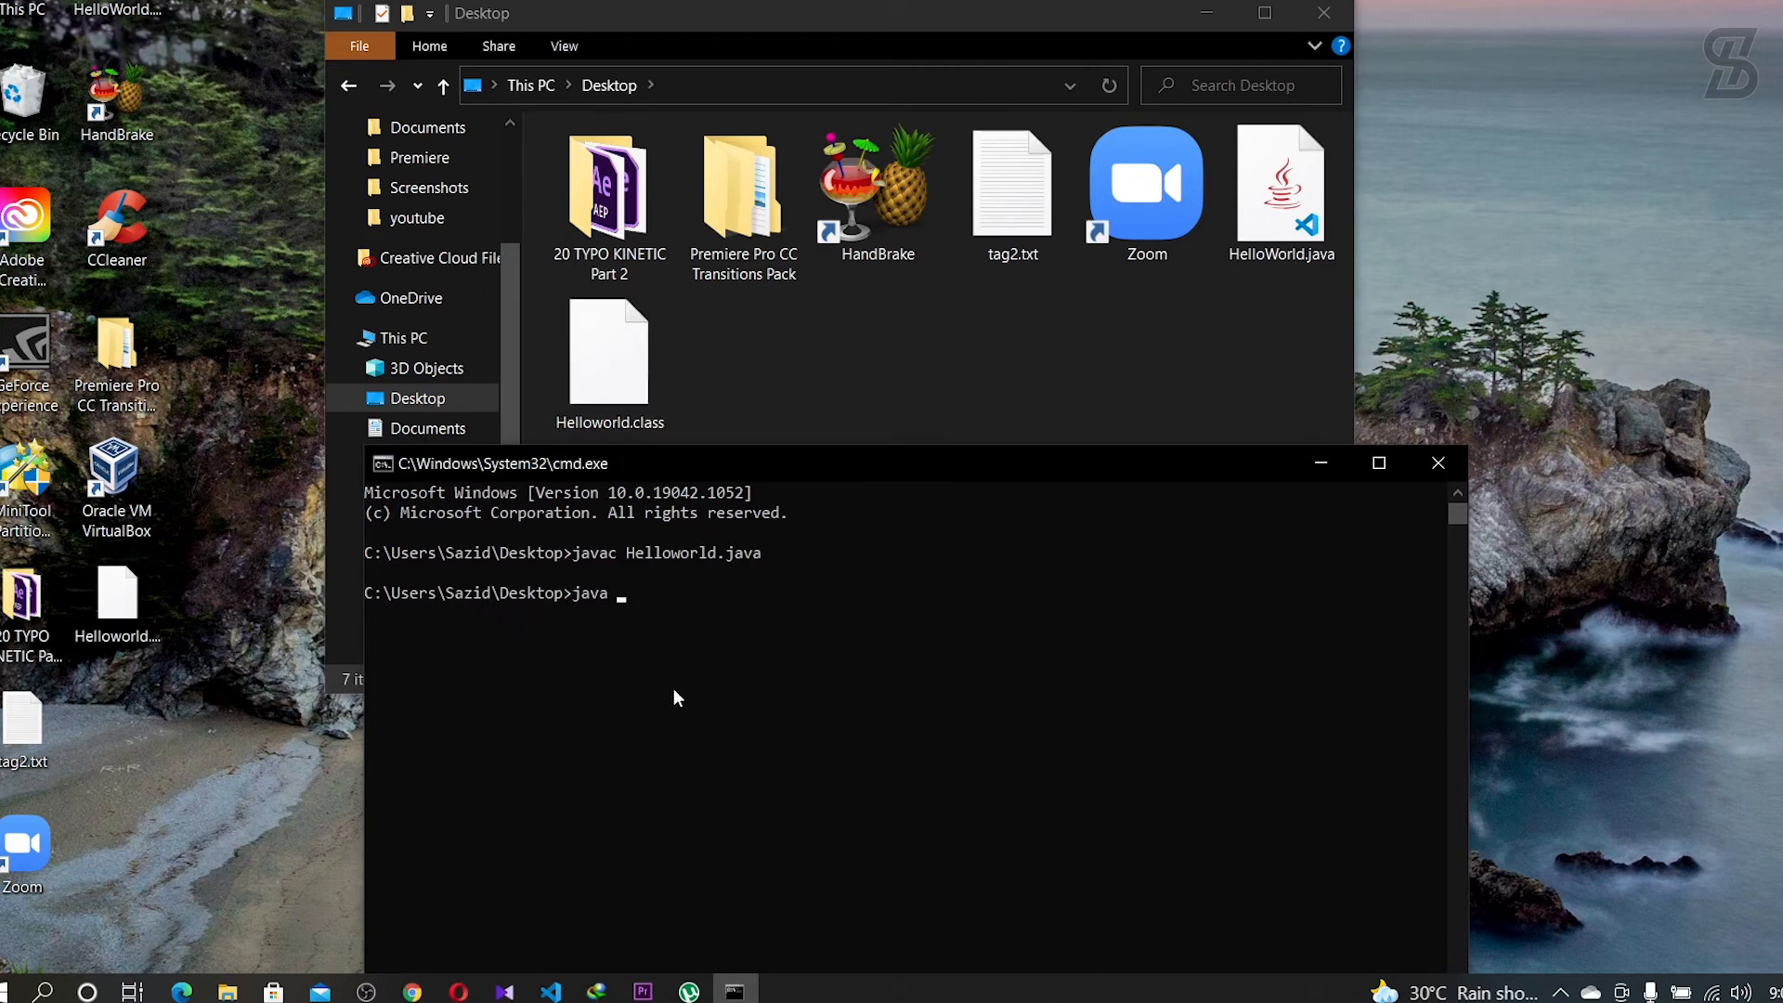
type("Helloworld")
key("Return")
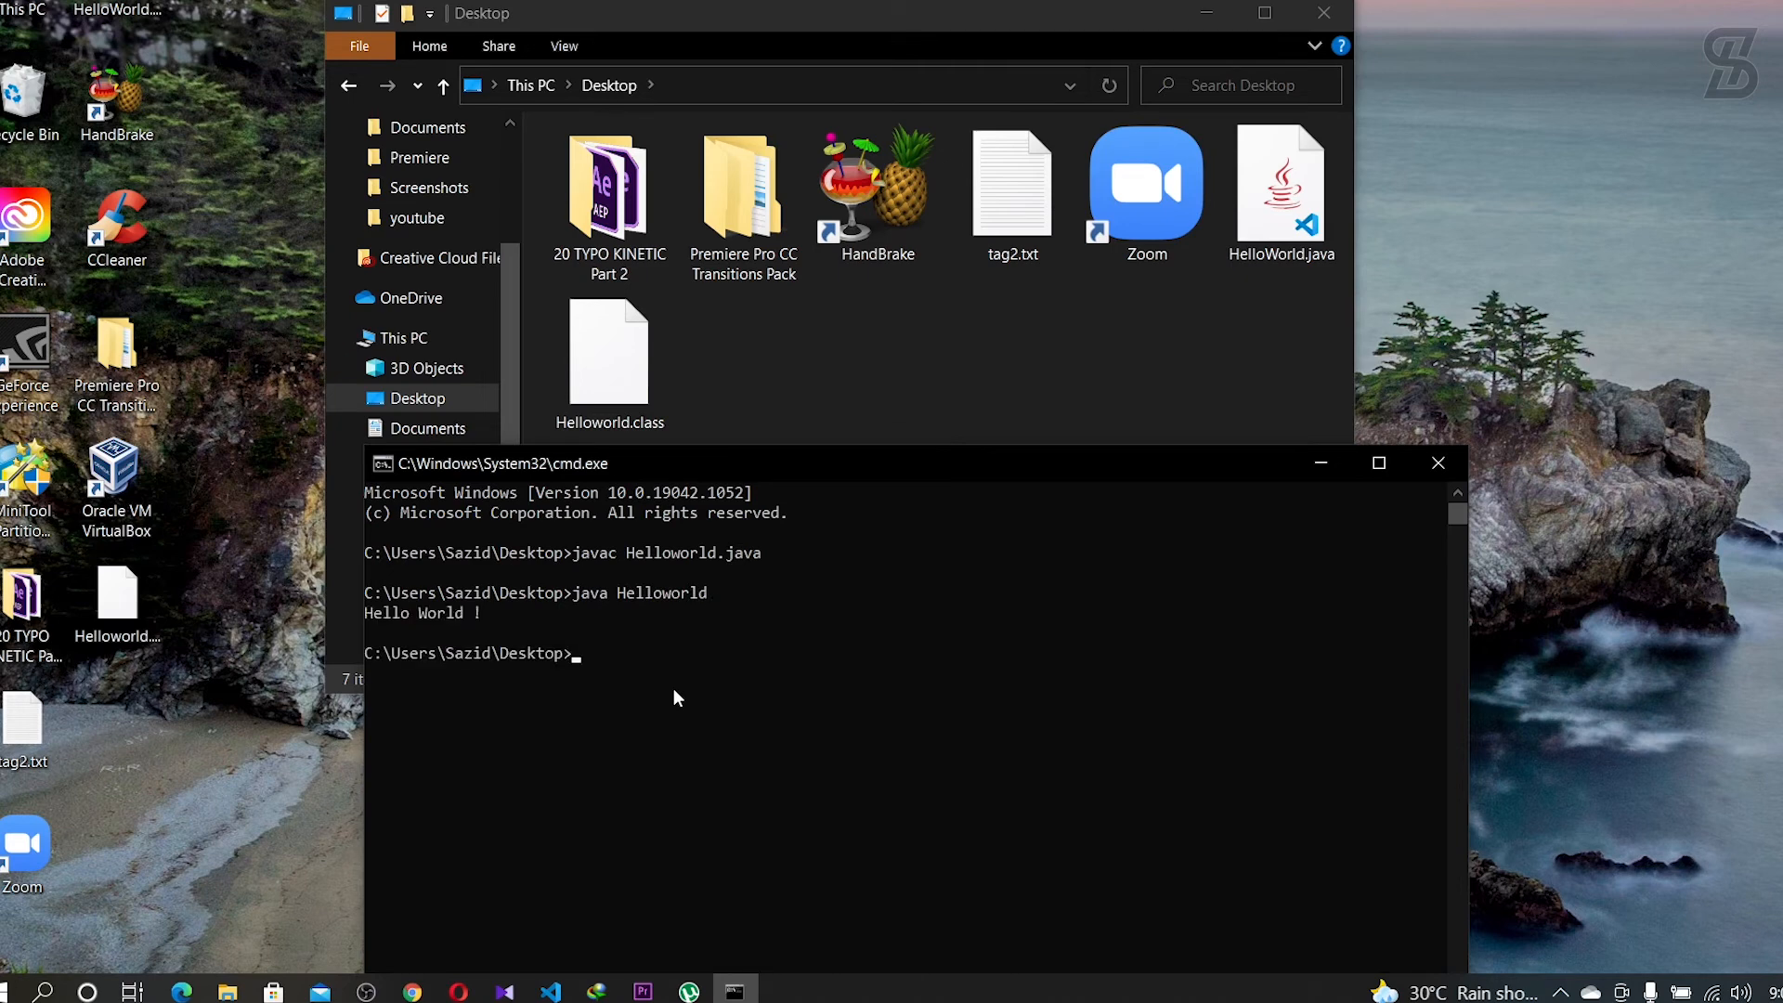